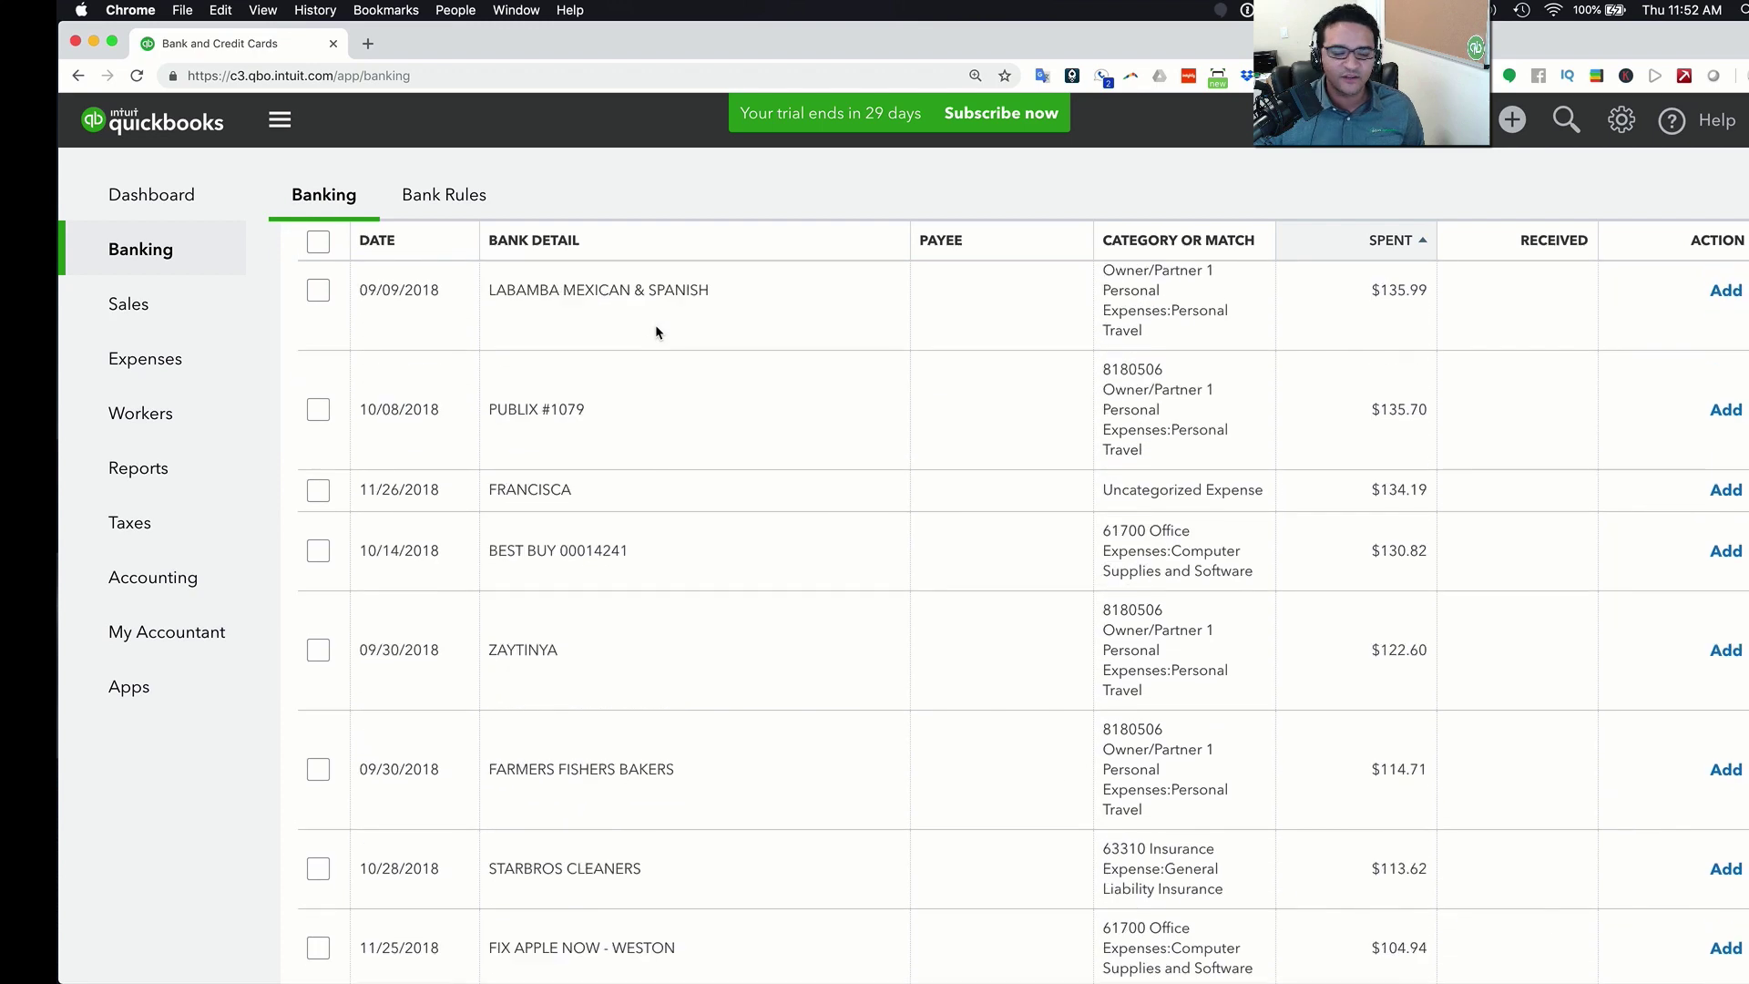
Sort the credit card transactions awaiting review by bank detail in ascending order
scroll(823, 522, "down", 4)
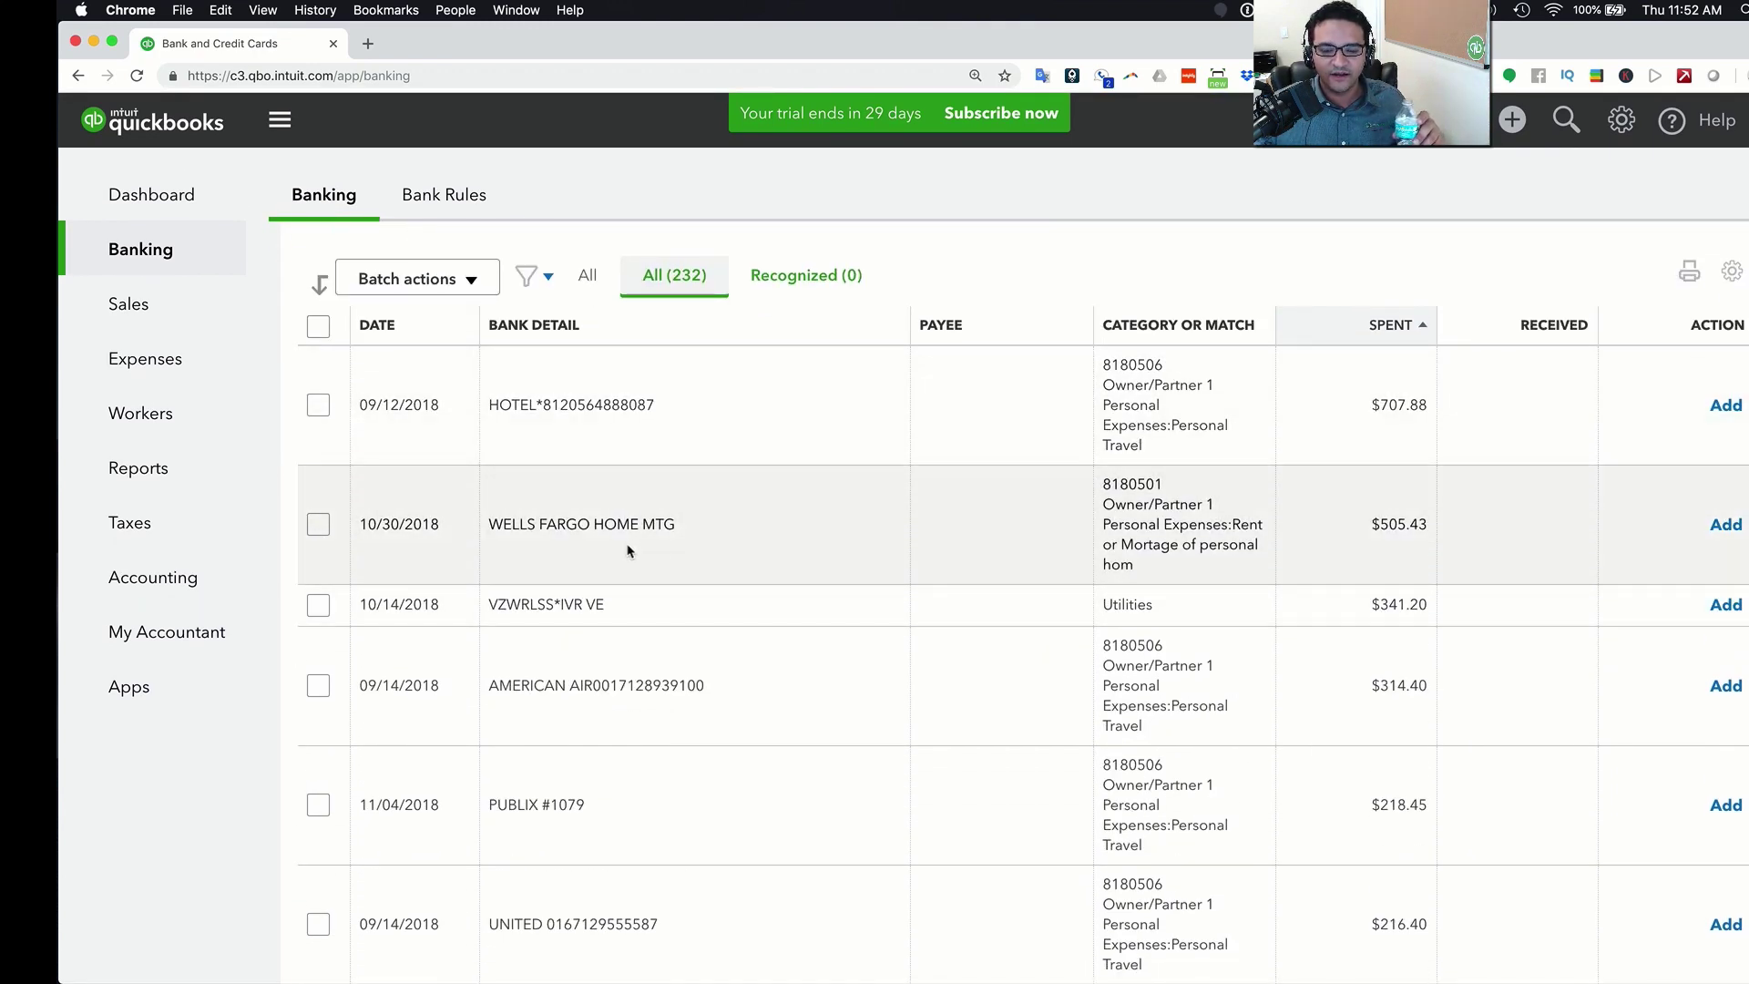
left_click(537, 325)
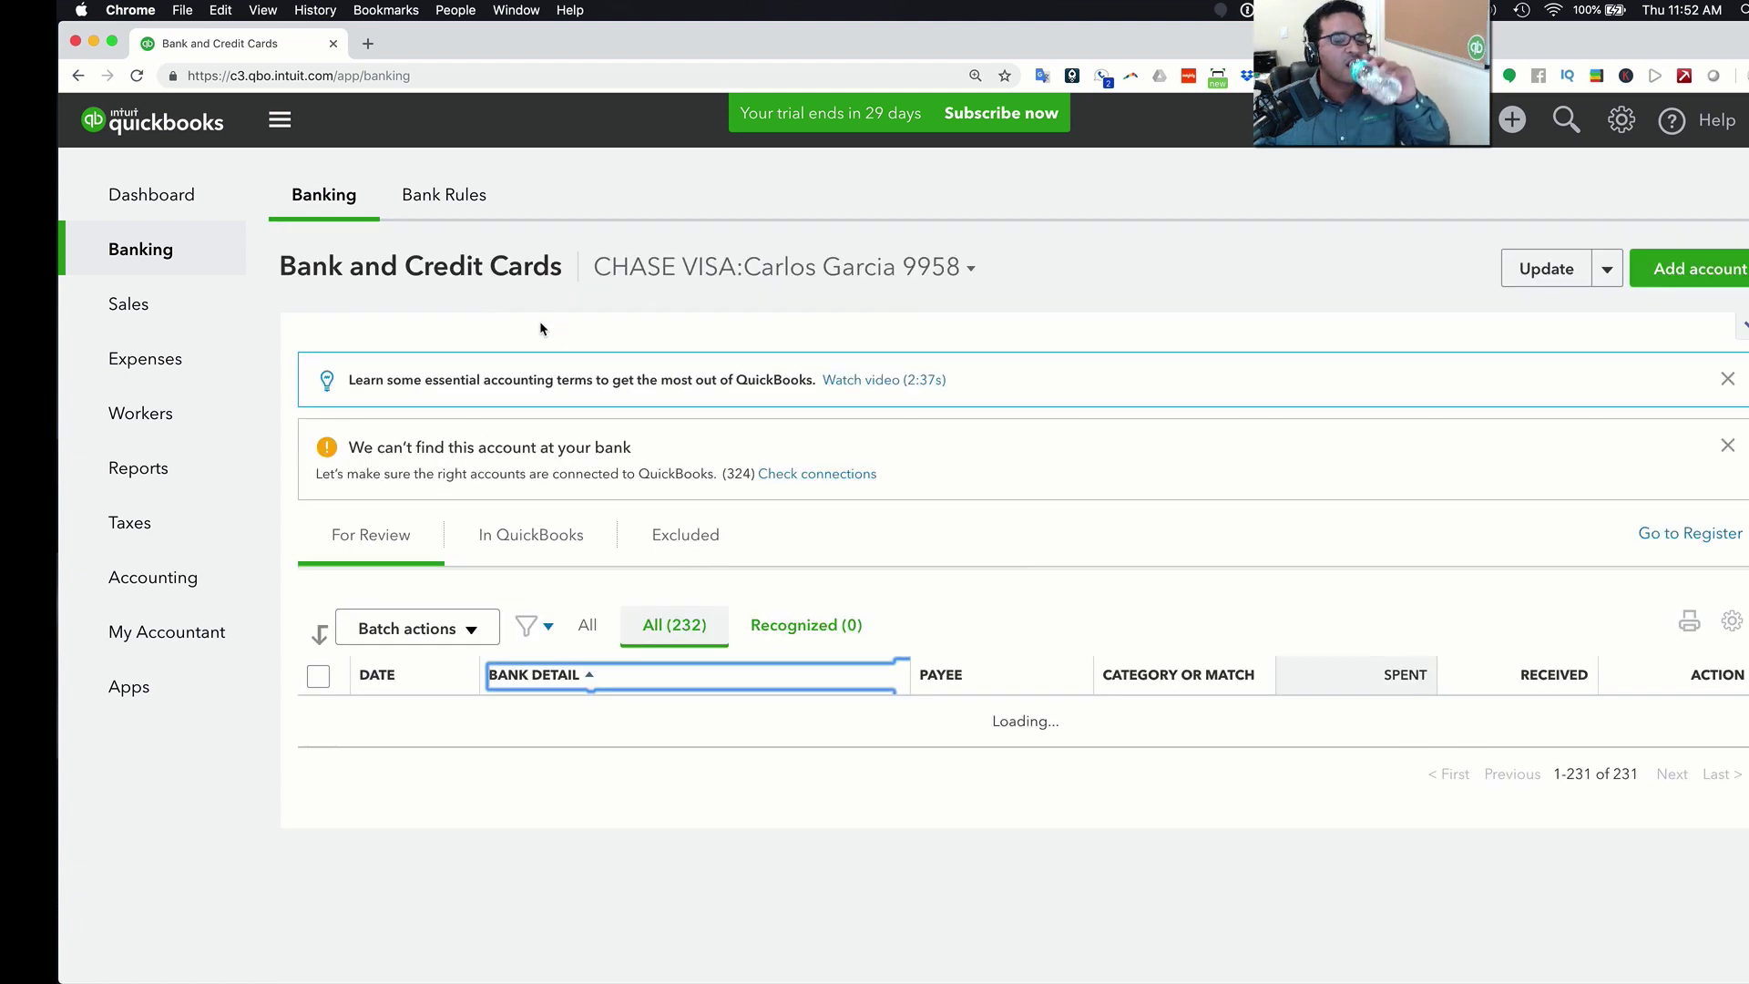
scroll(930, 478, "down", 3)
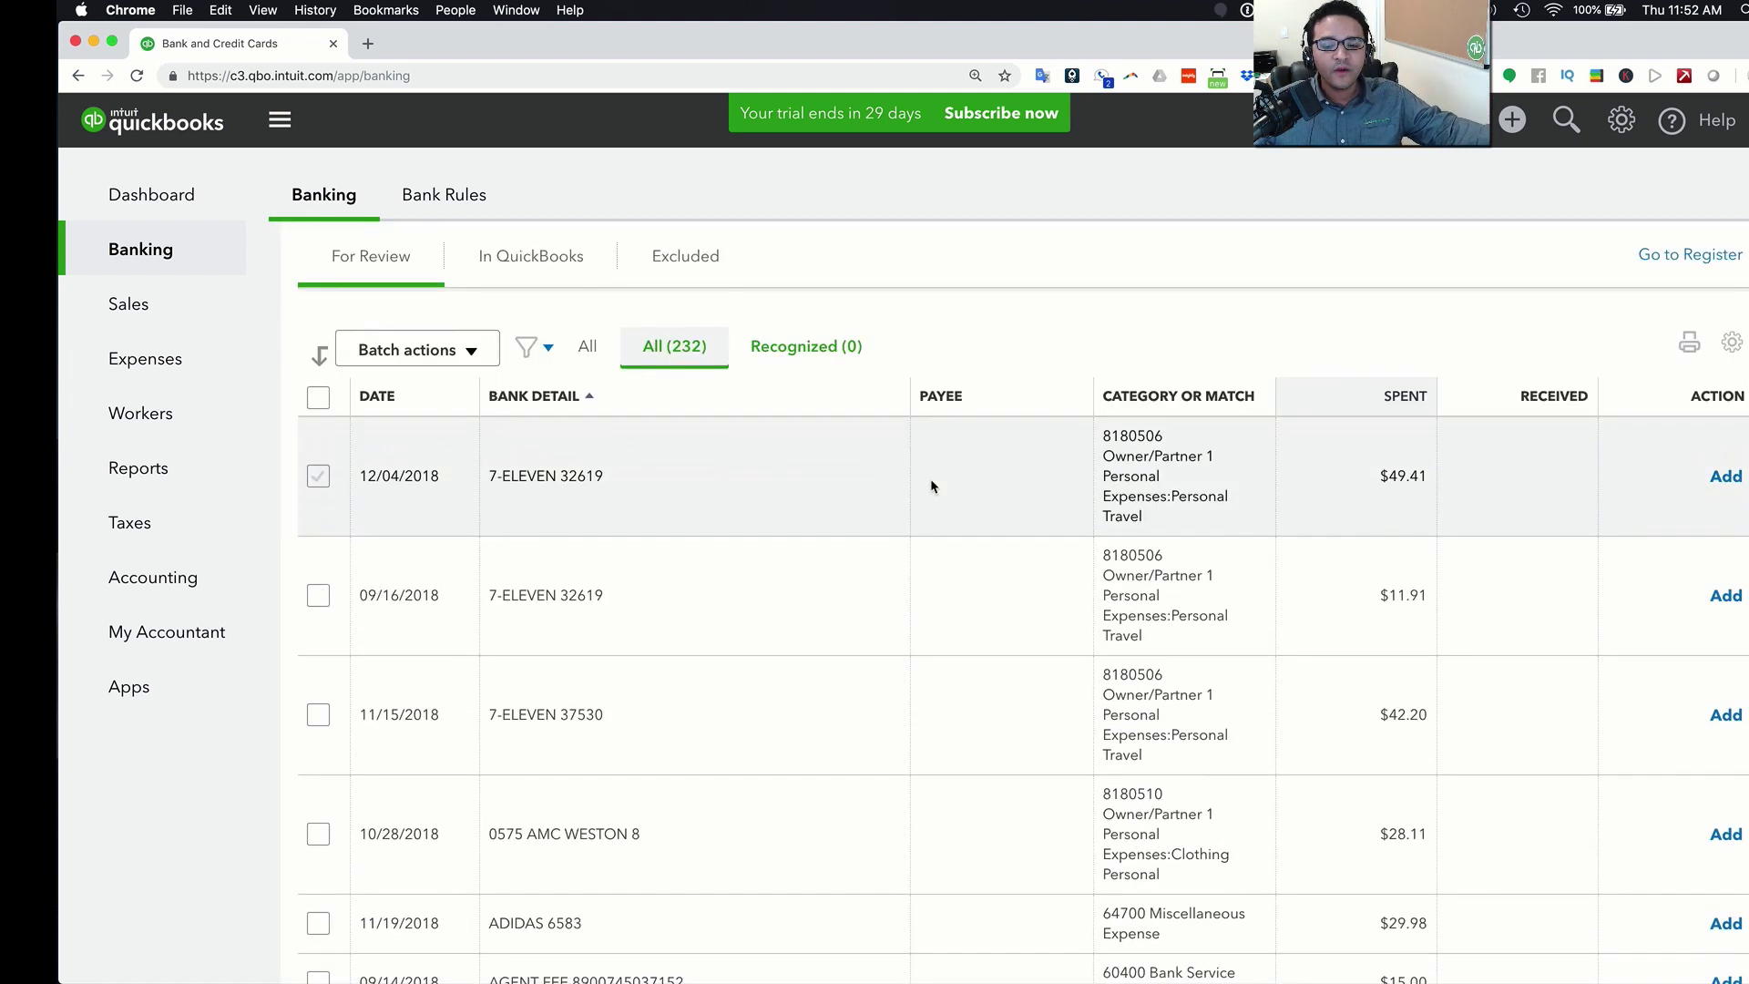
Look through the sorted transactions for recurring vendors and examine the group of American Air charges
scroll(711, 429, "down", 1)
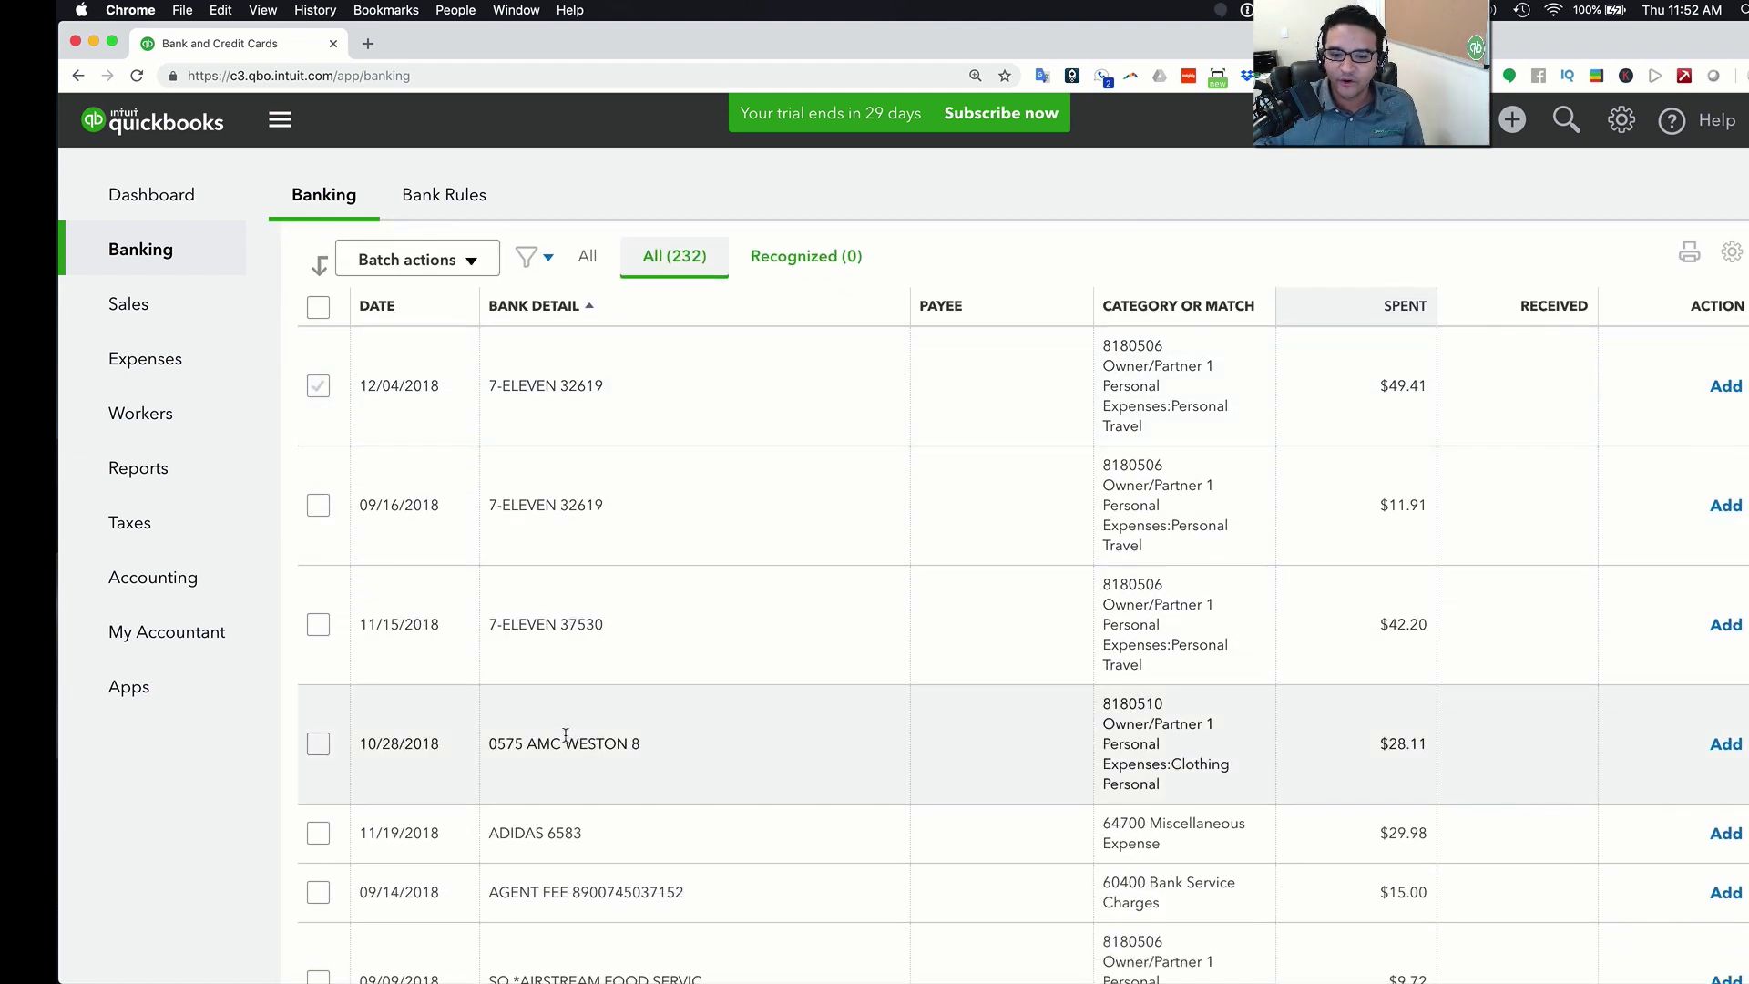
scroll(635, 692, "down", 5)
scroll(643, 642, "down", 2)
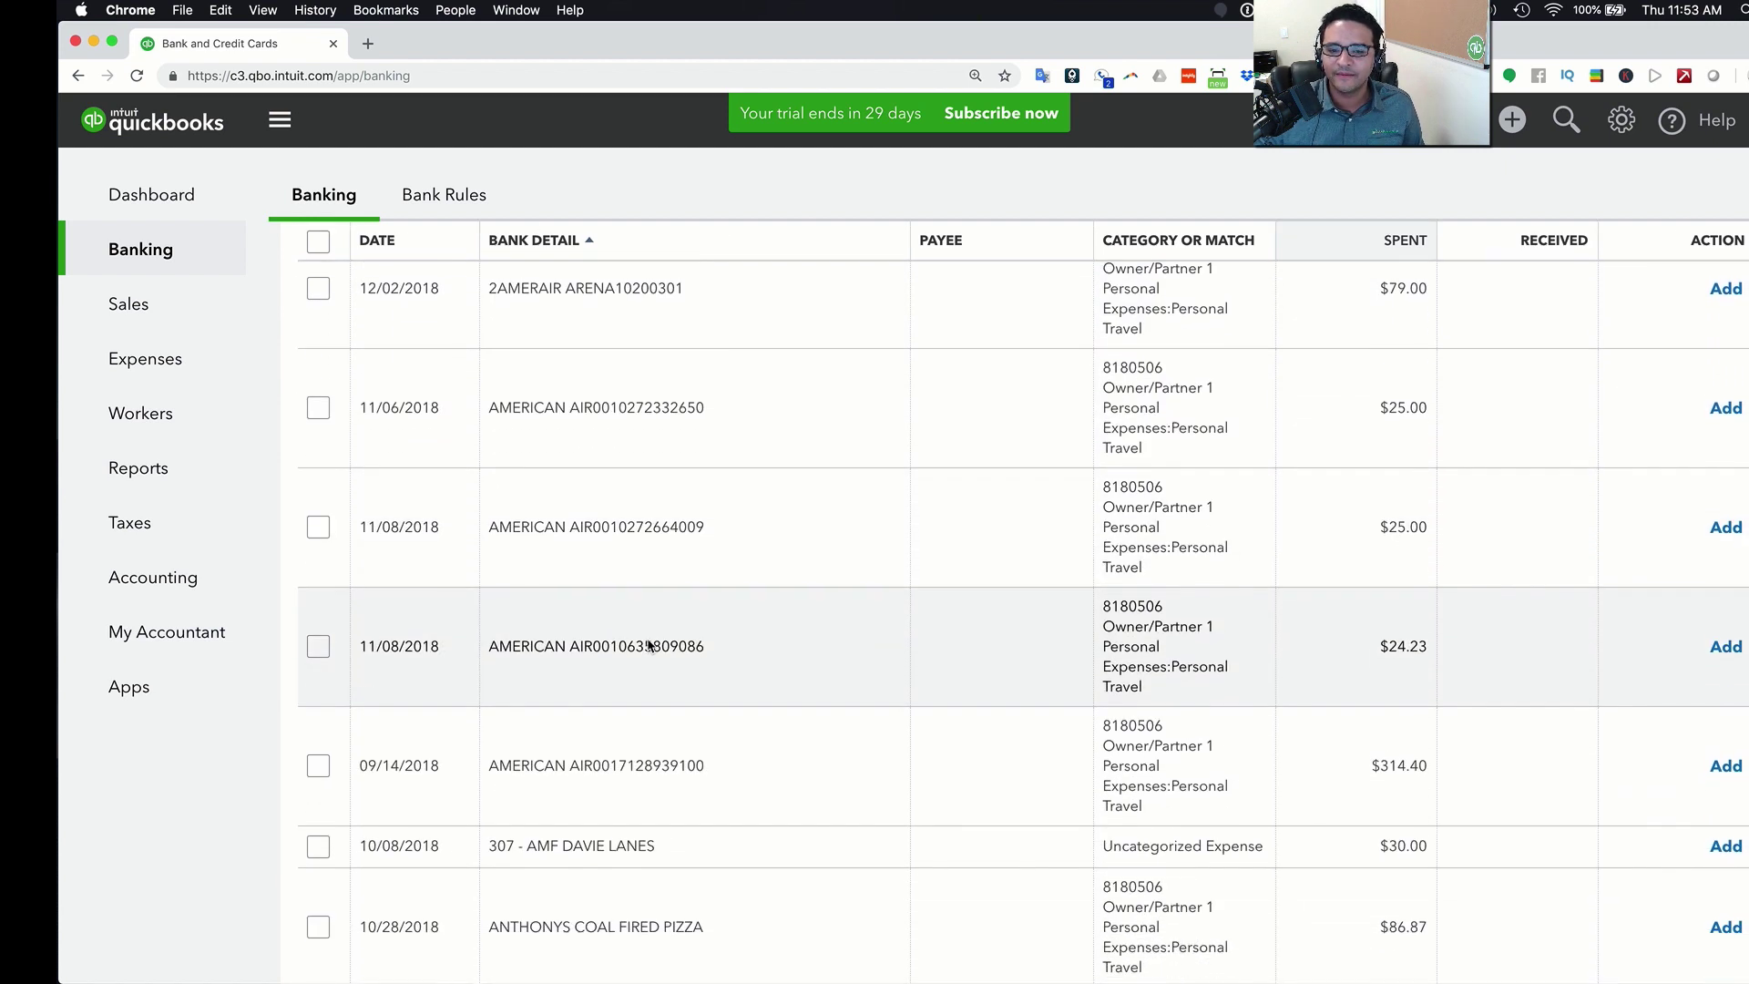
scroll(646, 638, "up", 2)
scroll(646, 637, "down", 2)
scroll(647, 644, "up", 1)
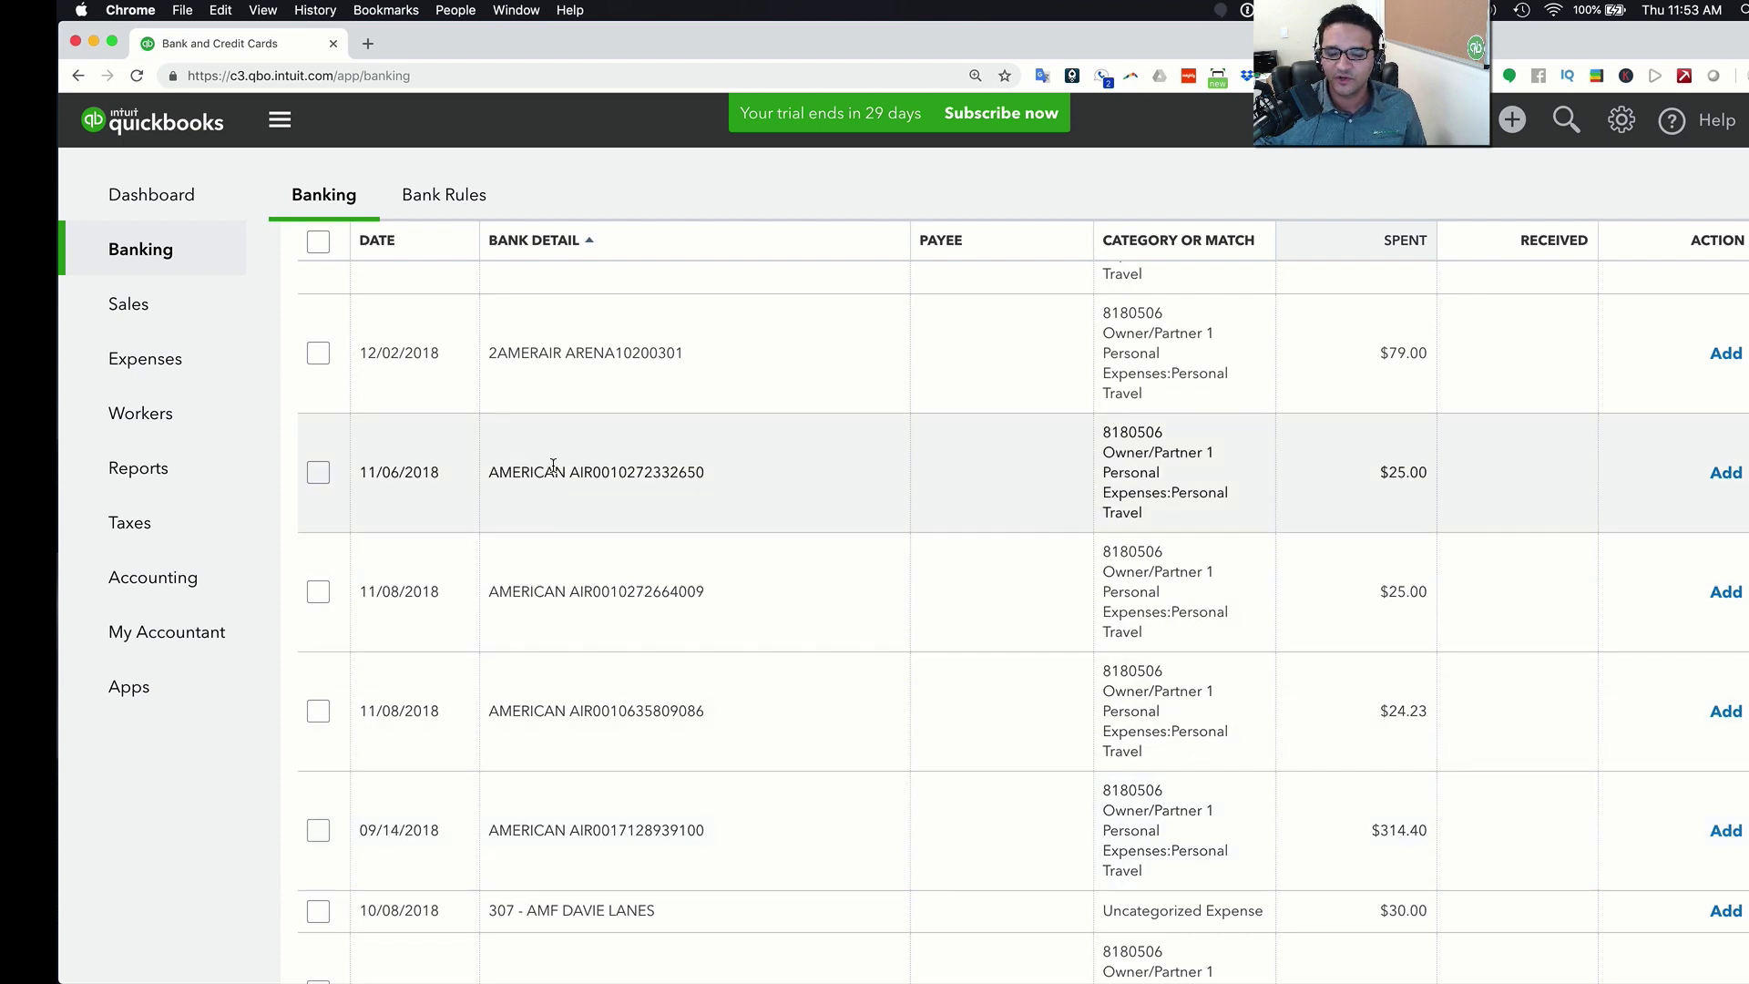
left_click_drag(728, 830, 522, 464)
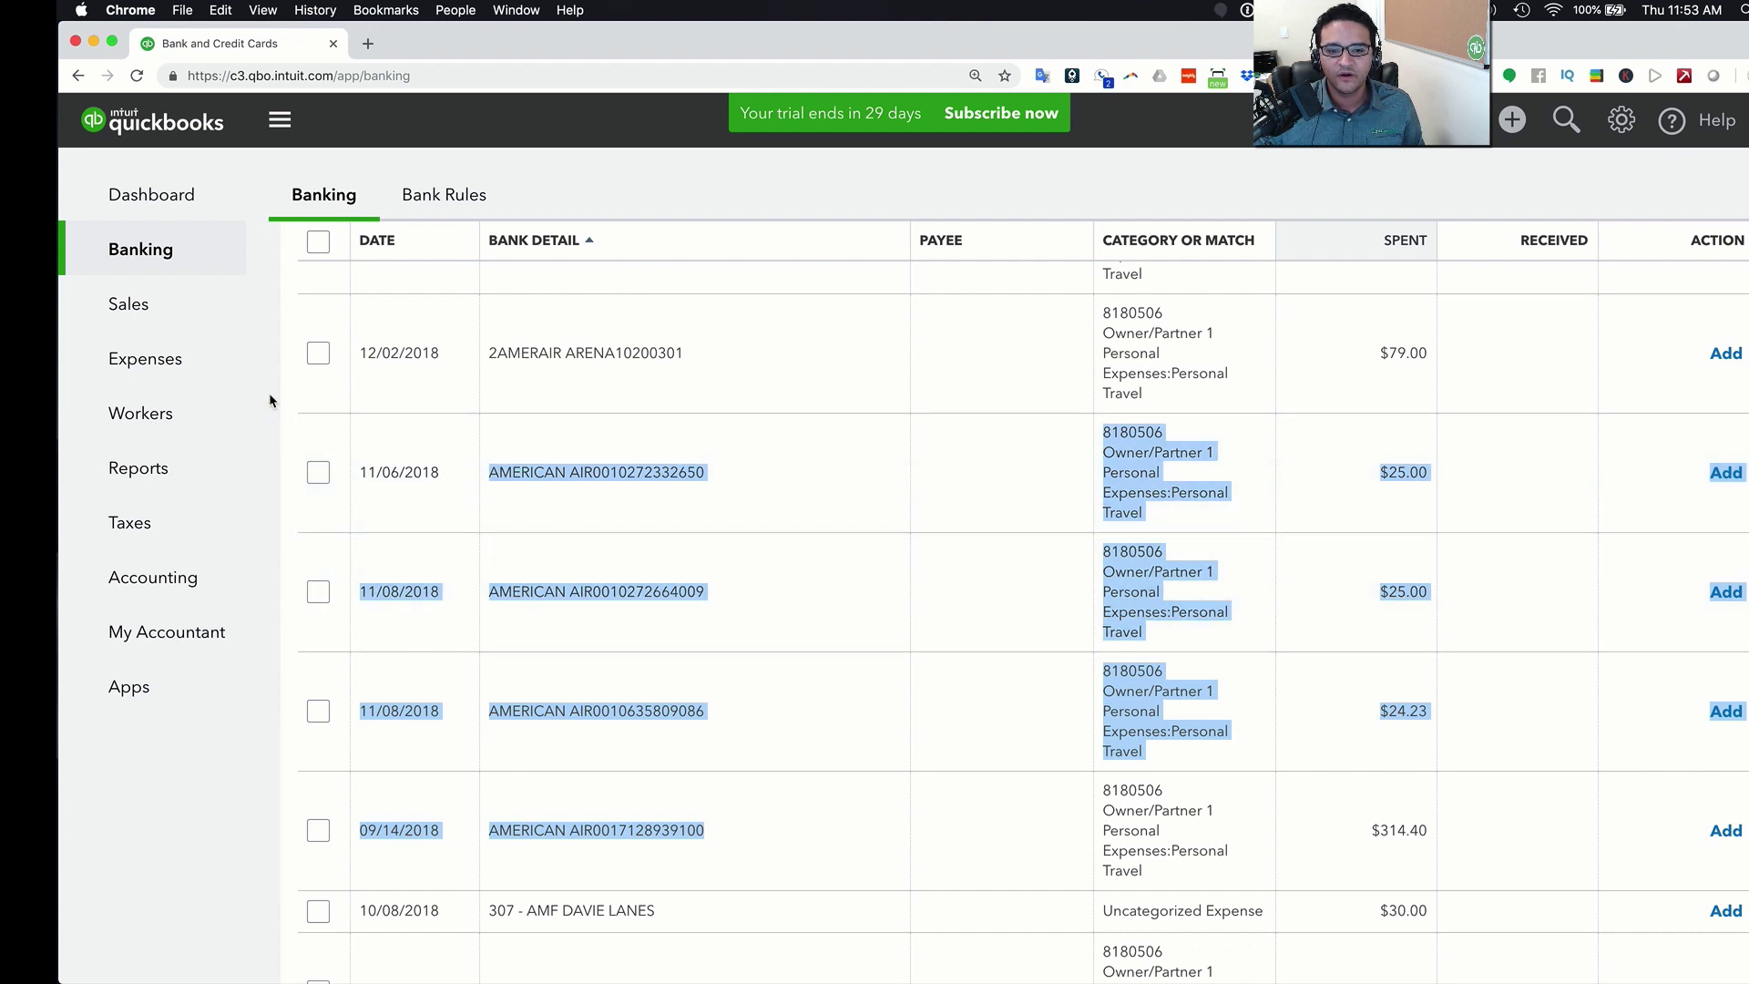
left_click(276, 410)
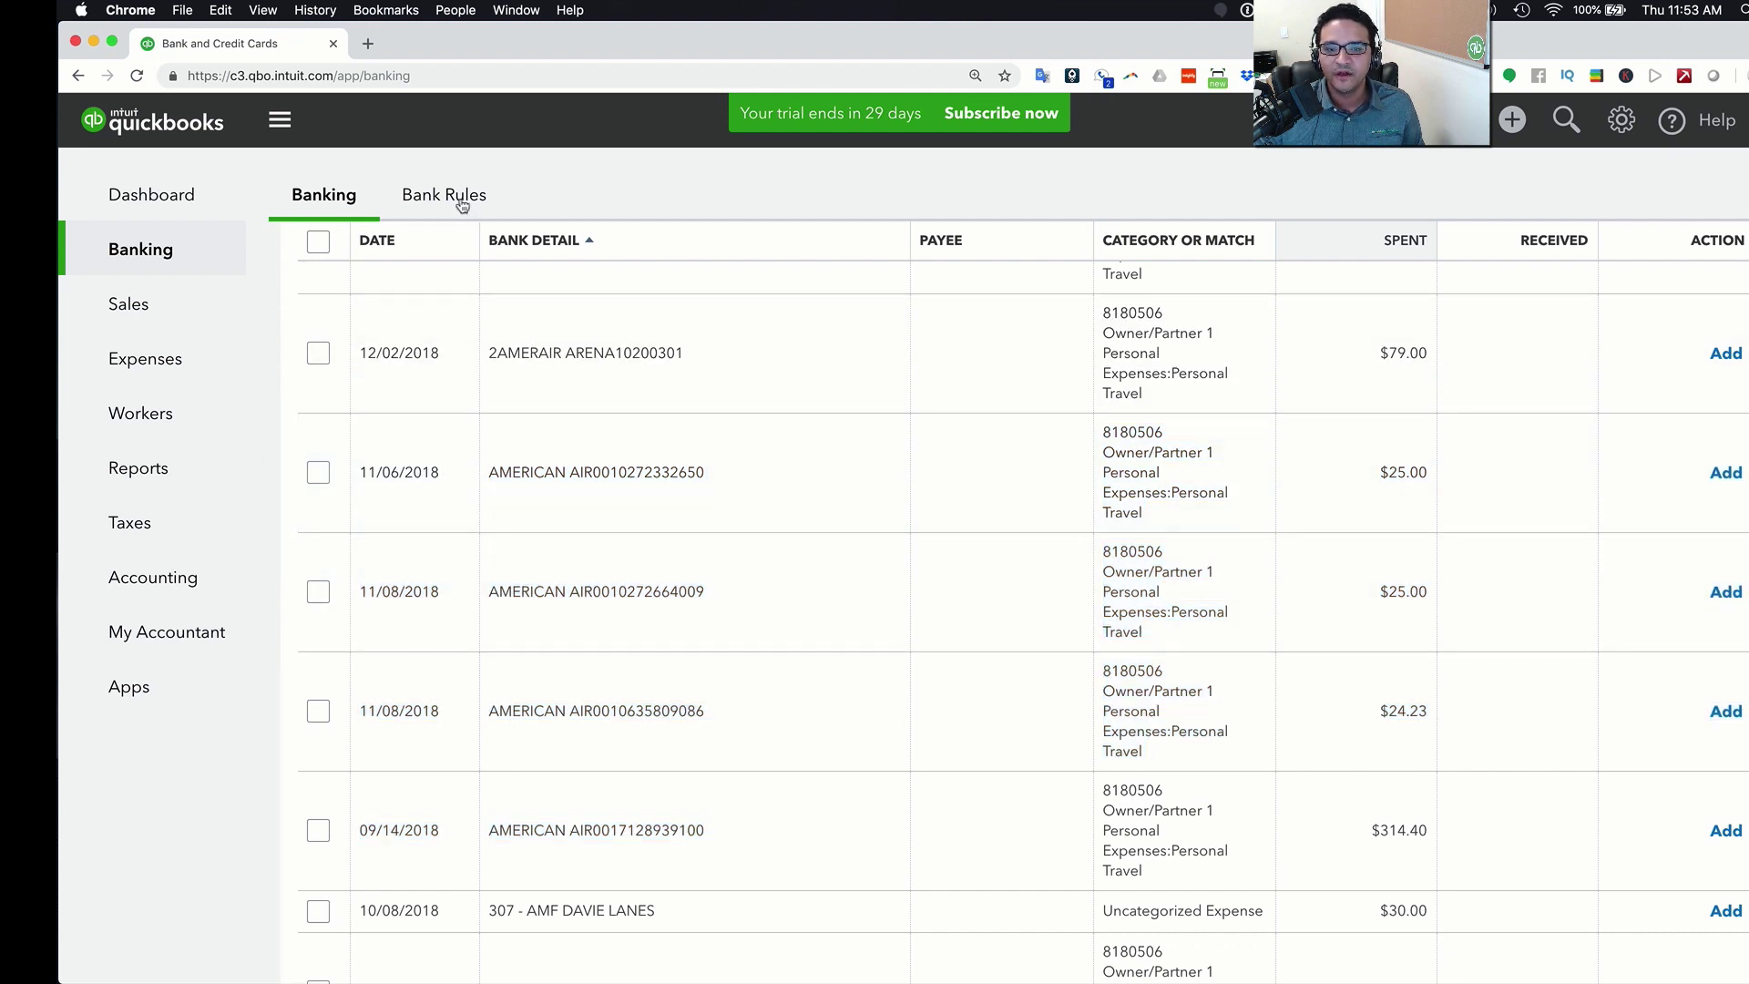
Start a new bank rule named American Airlines and copy that name for reuse
left_click(457, 198)
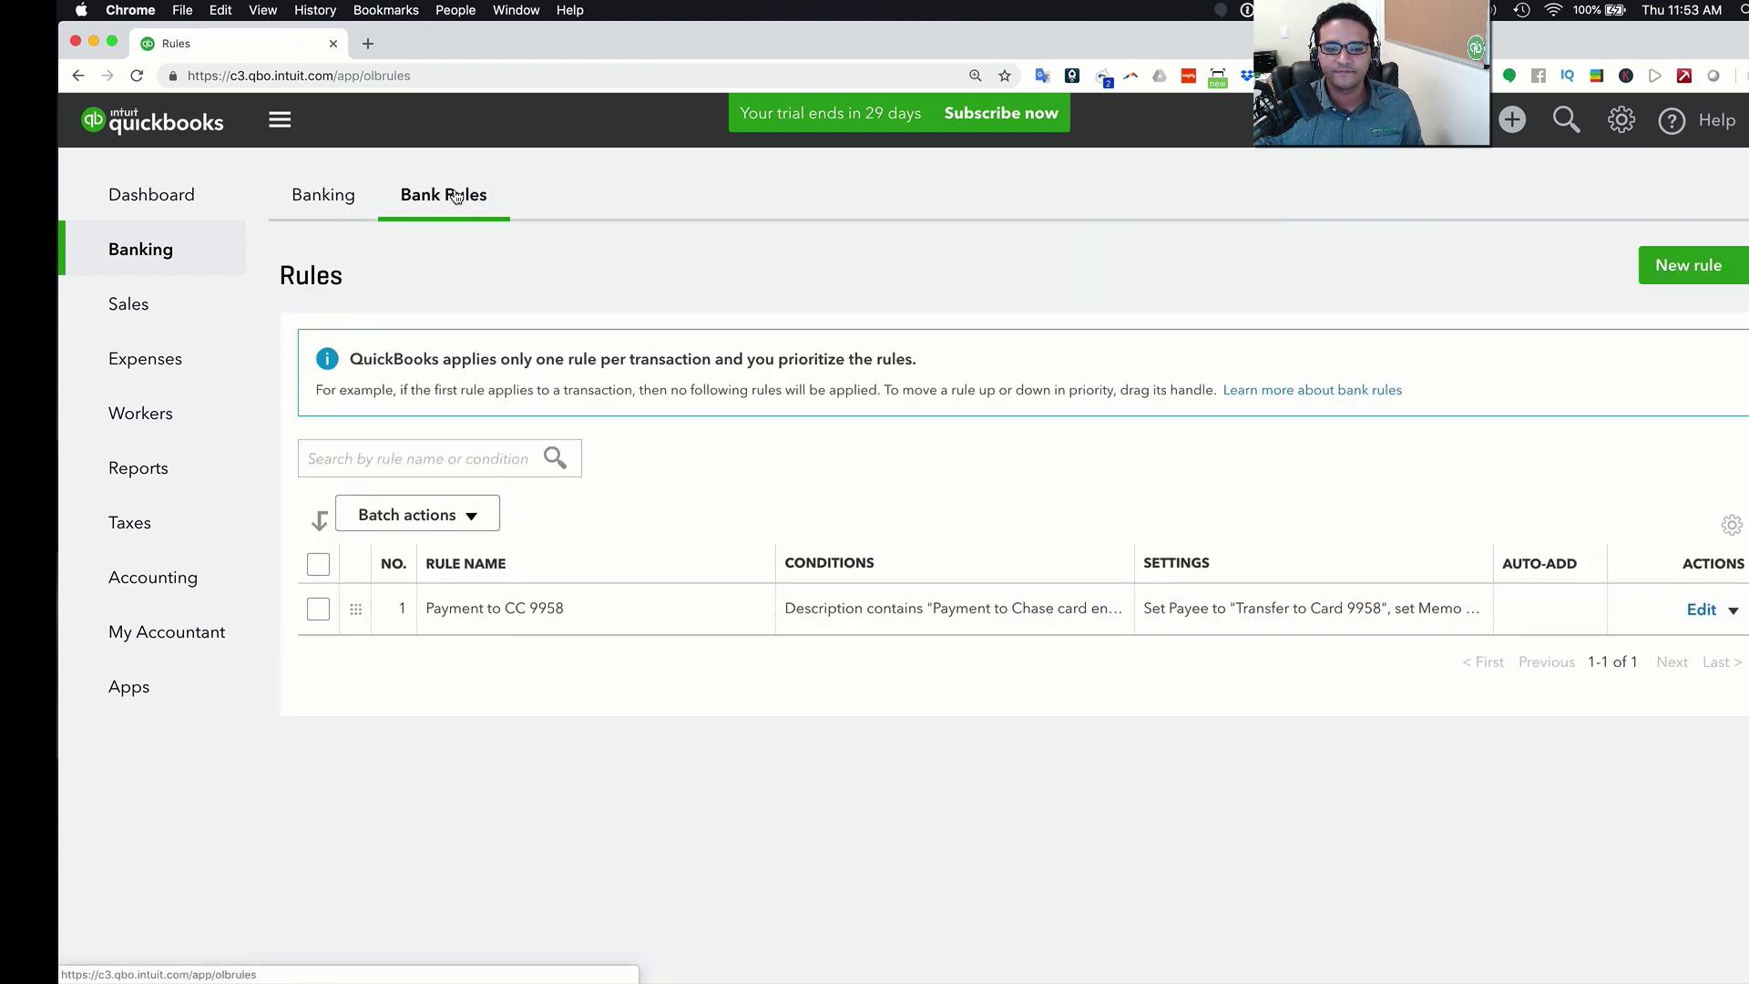
left_click(1699, 269)
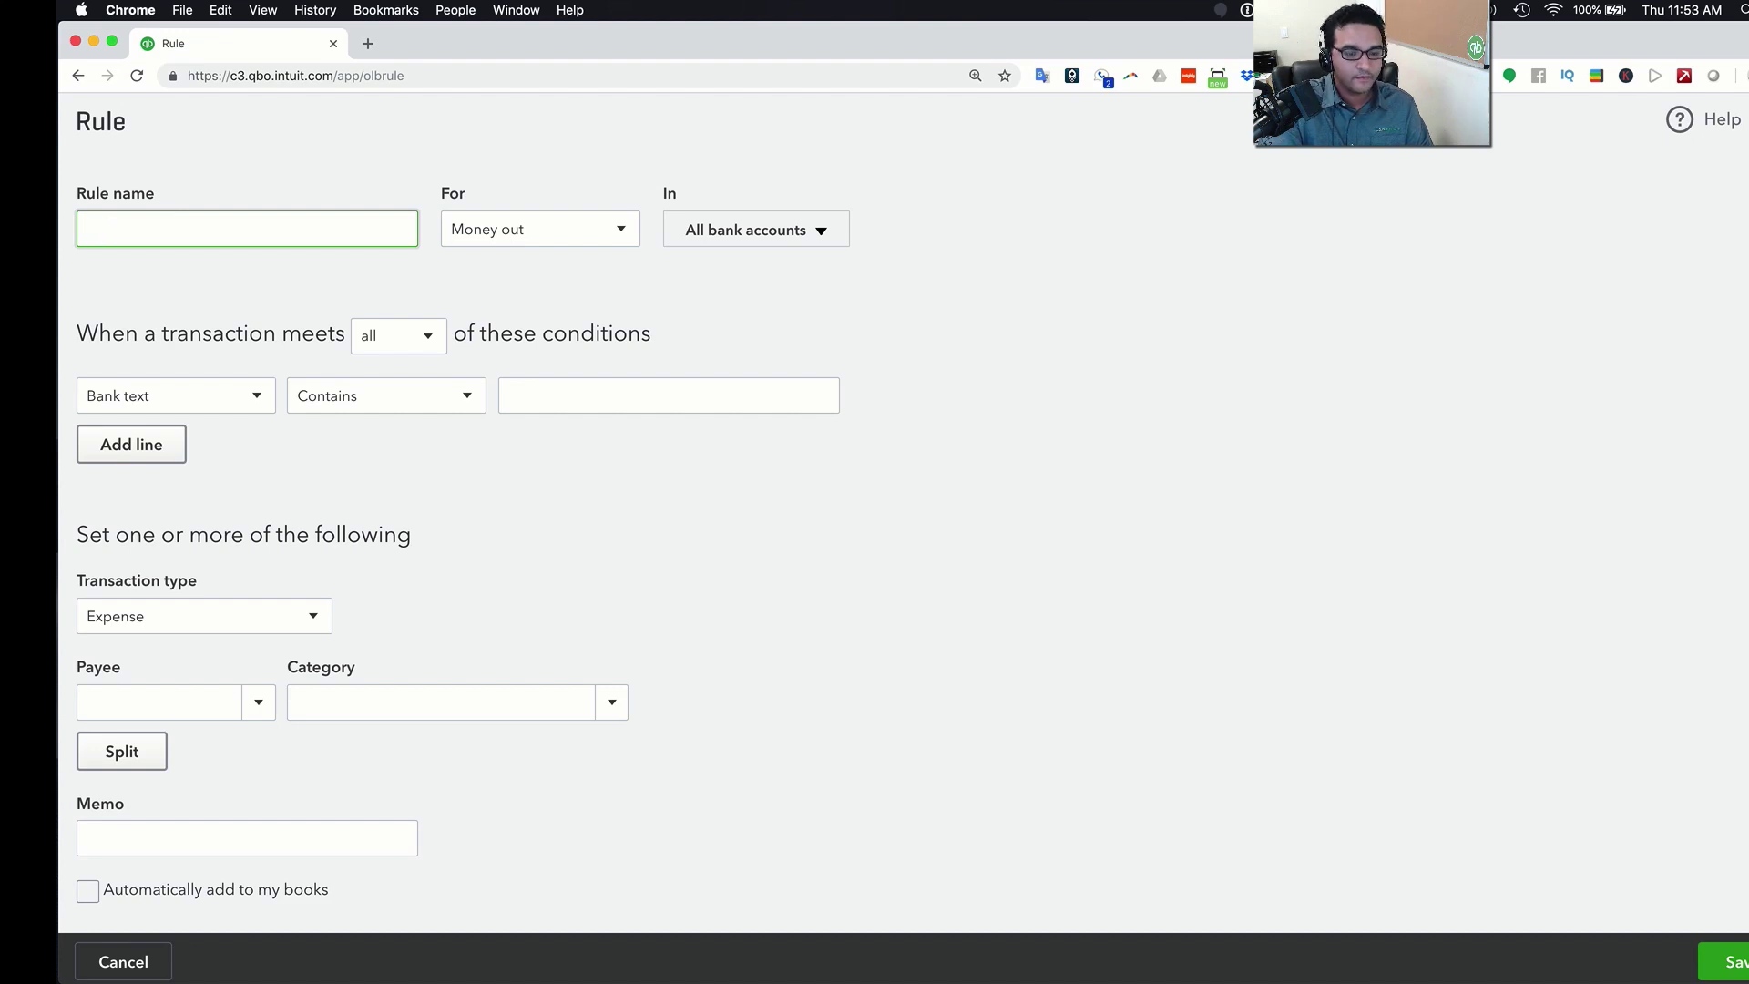
type("American Ai")
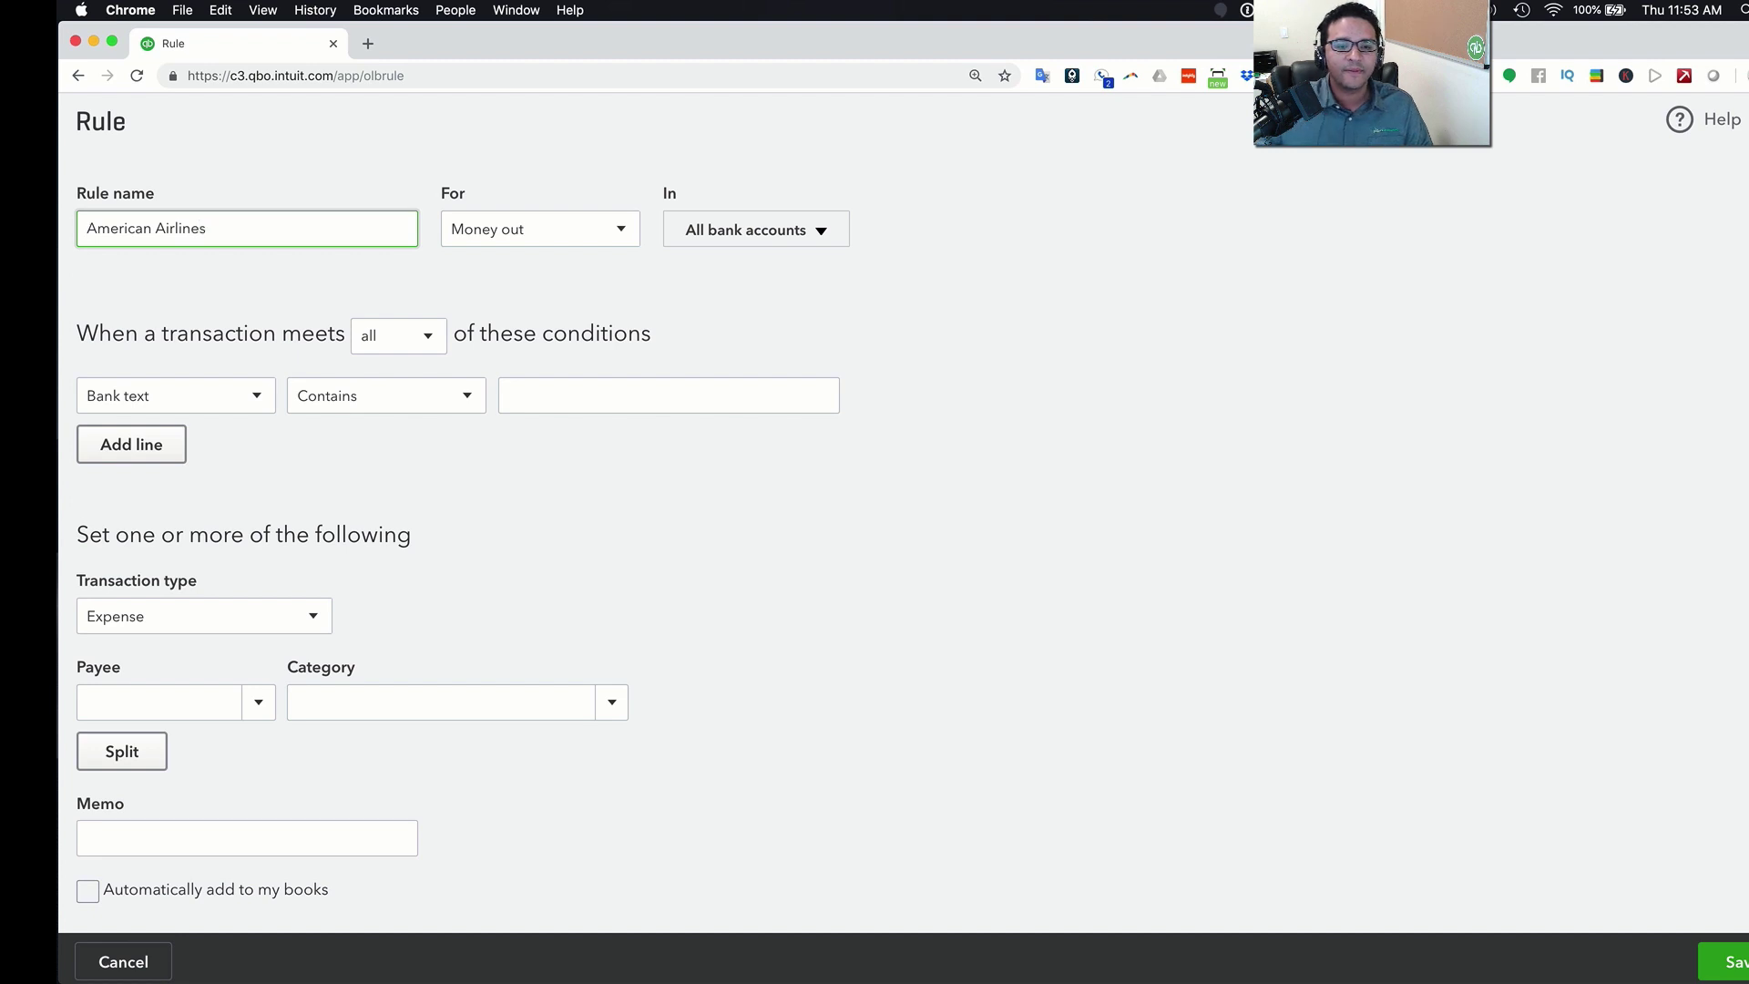
type("rlines")
scroll(223, 234, "down", 1)
key("super+a")
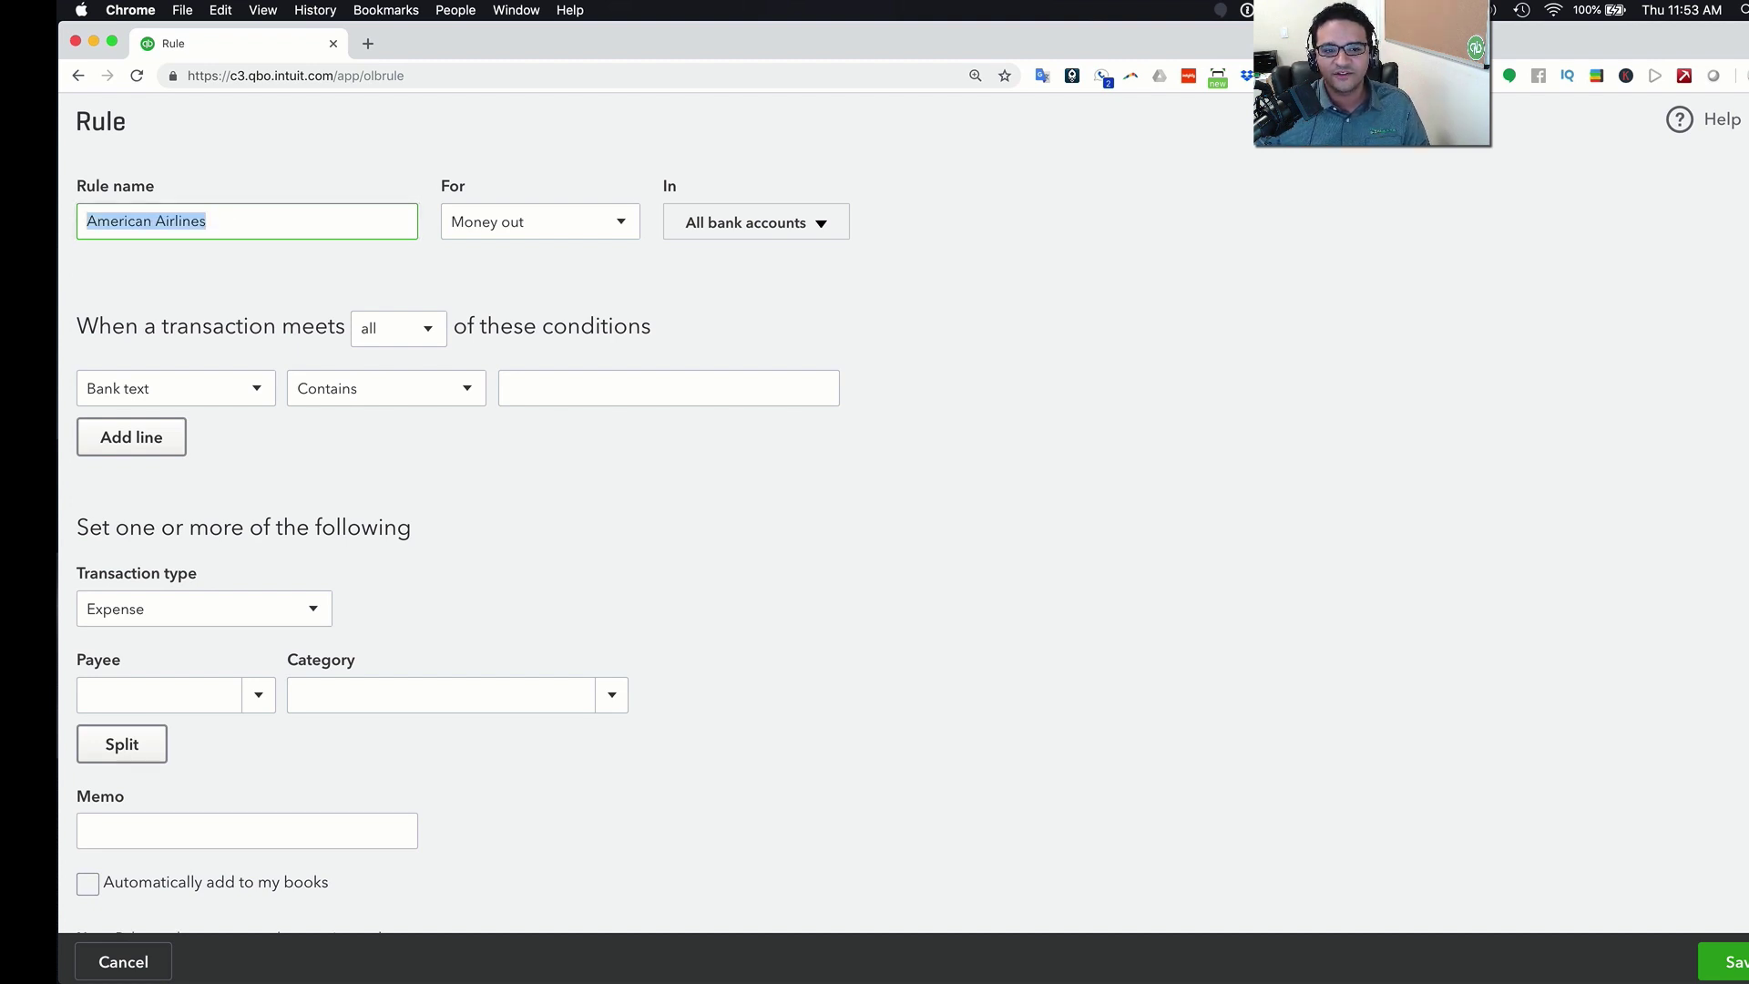
right_click(143, 220)
left_click(164, 339)
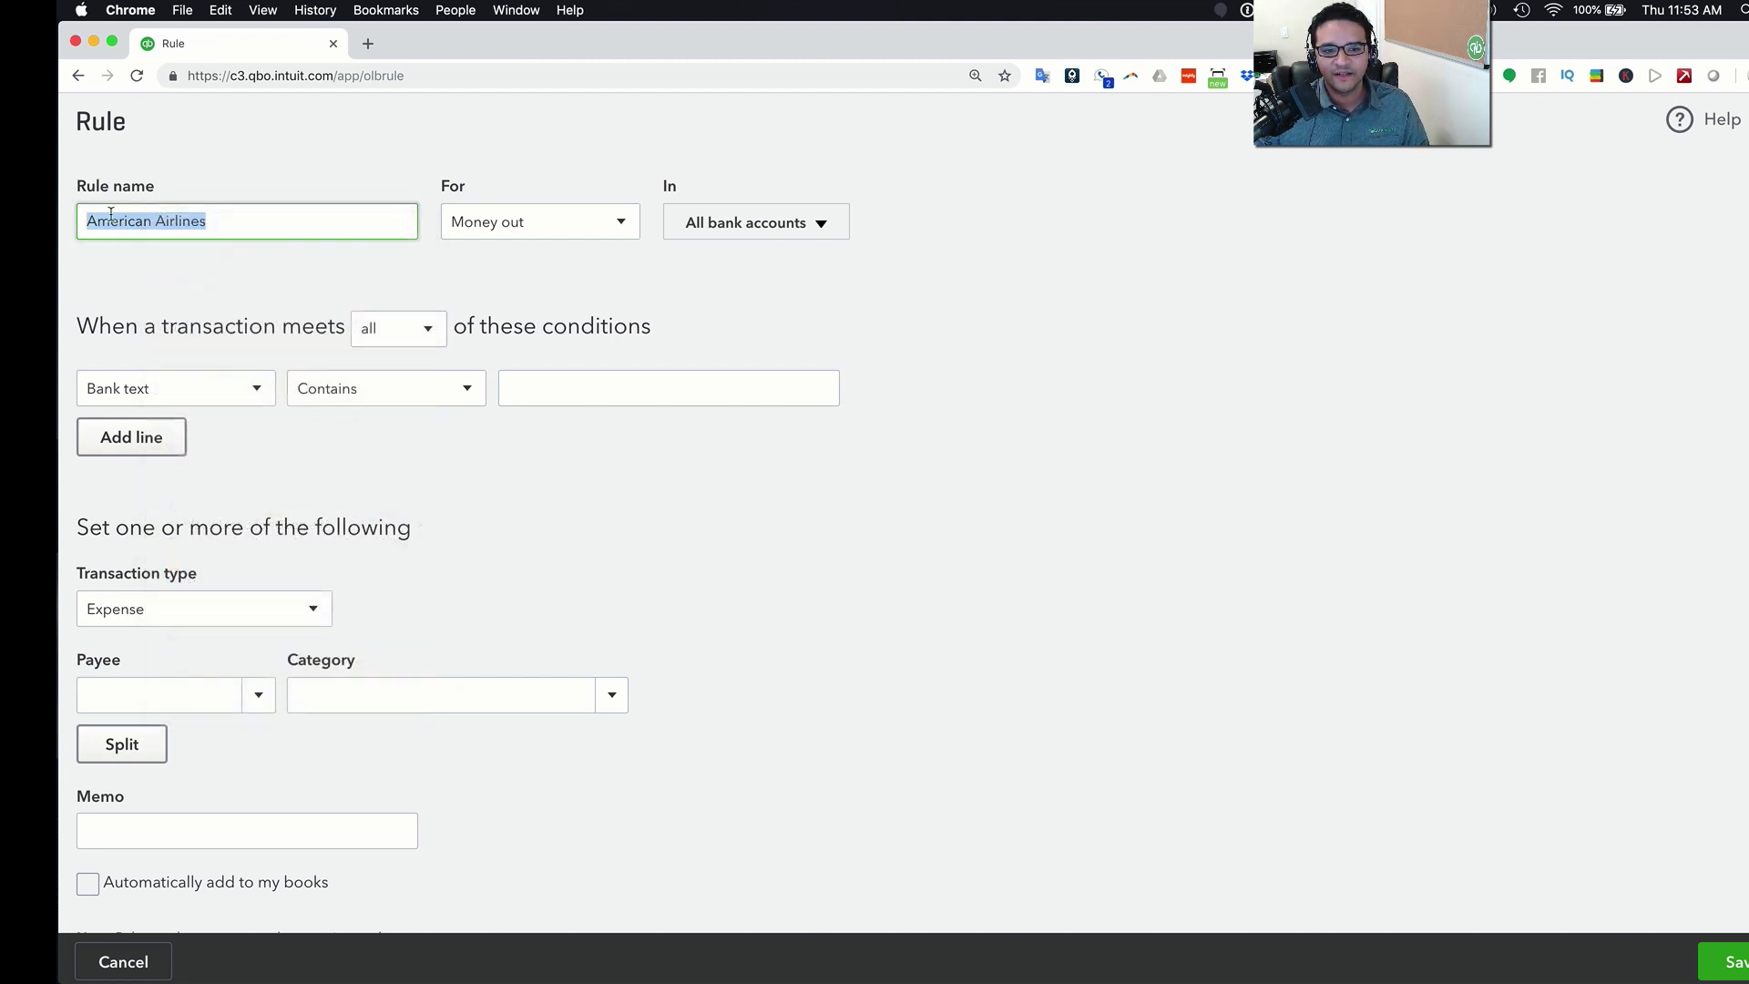
Set the rule's condition to bank text that contains "American Air"
left_click(662, 388)
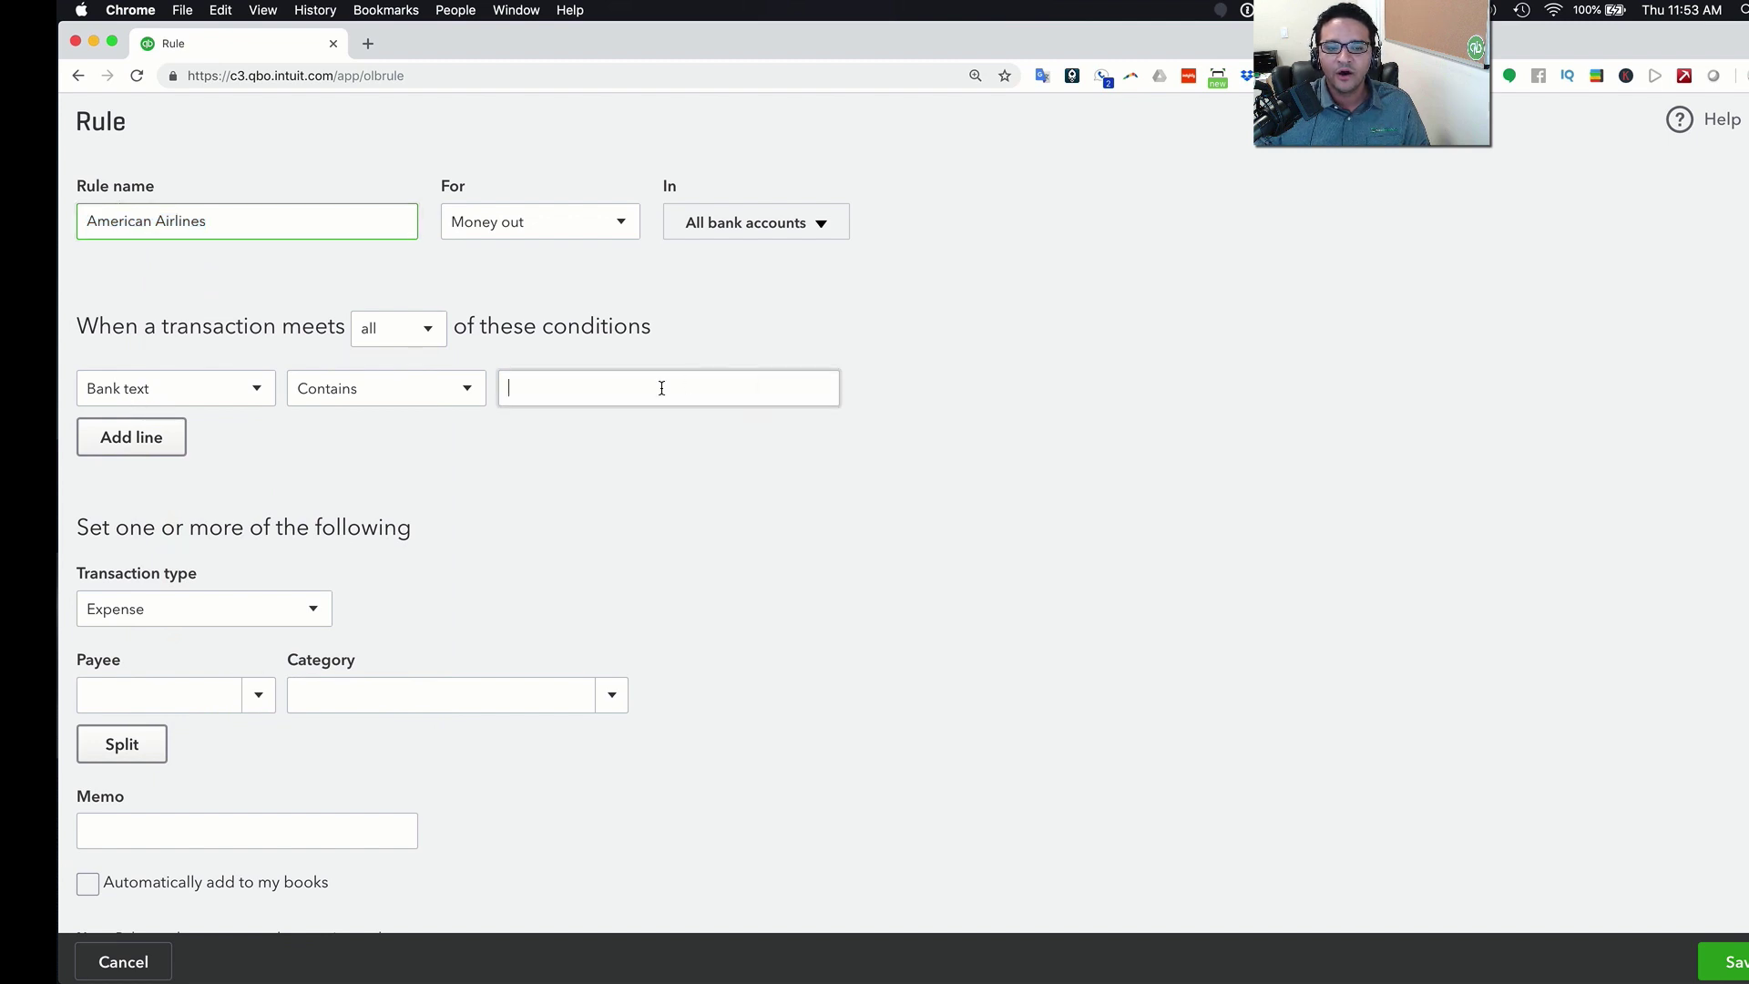
type("American Air")
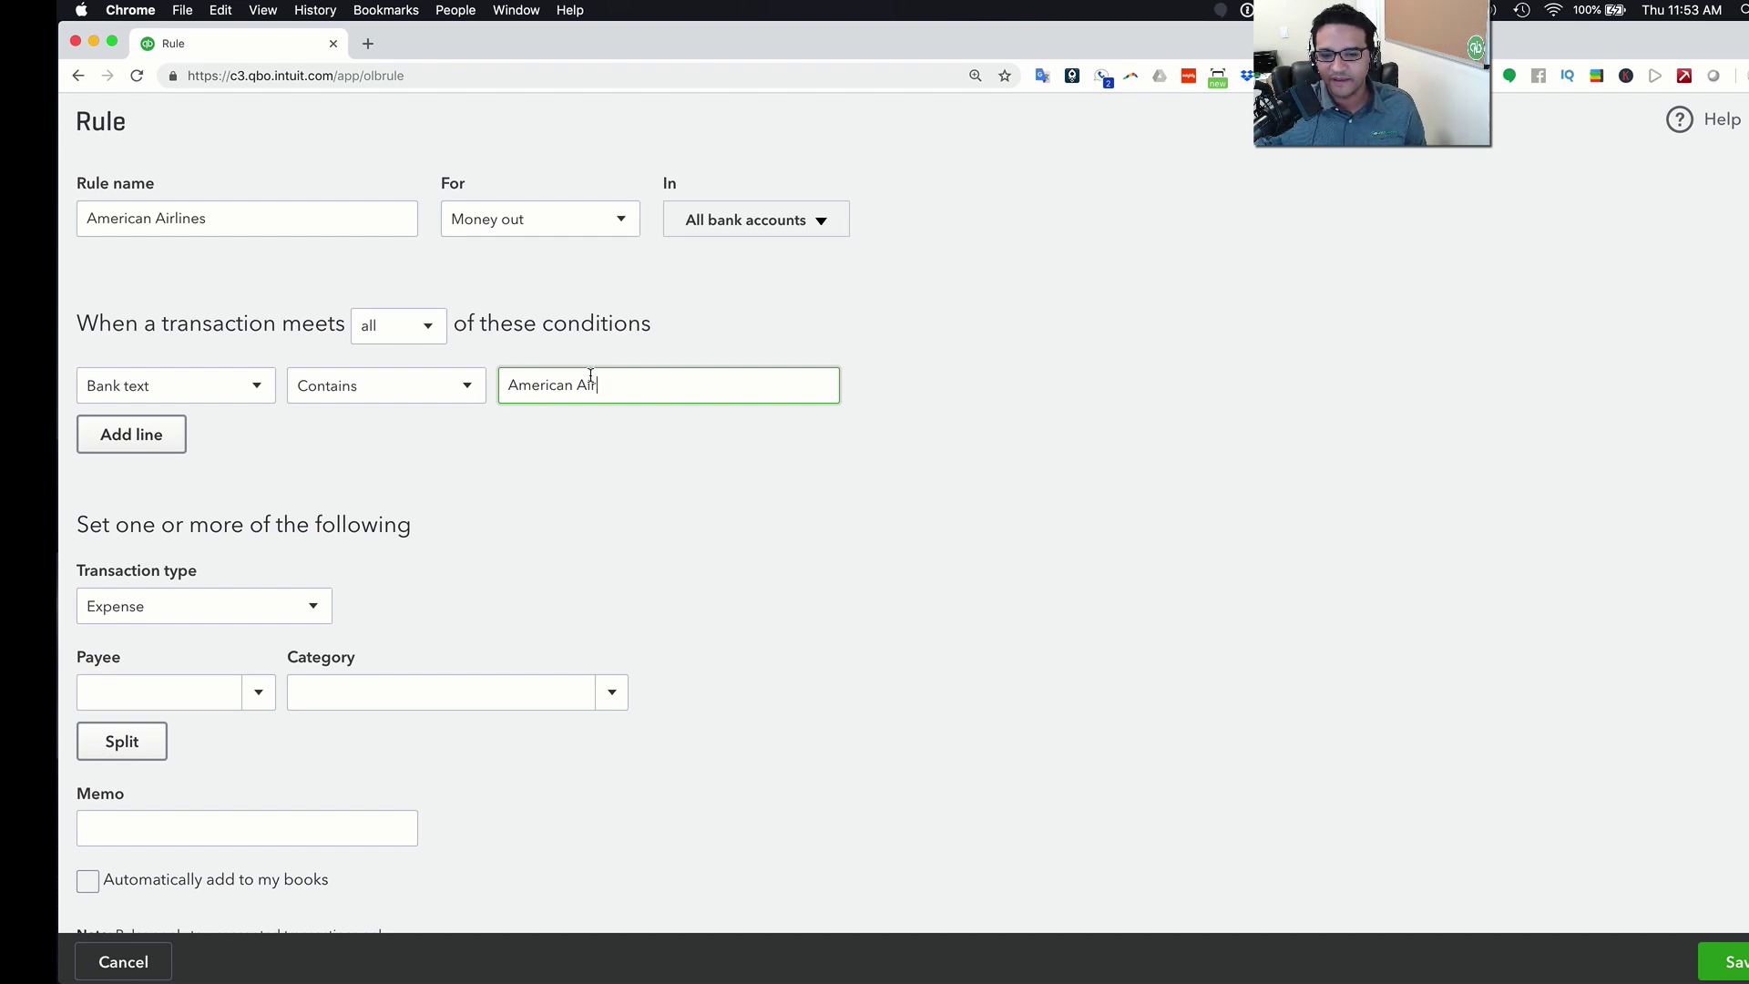
left_click_drag(619, 385, 471, 378)
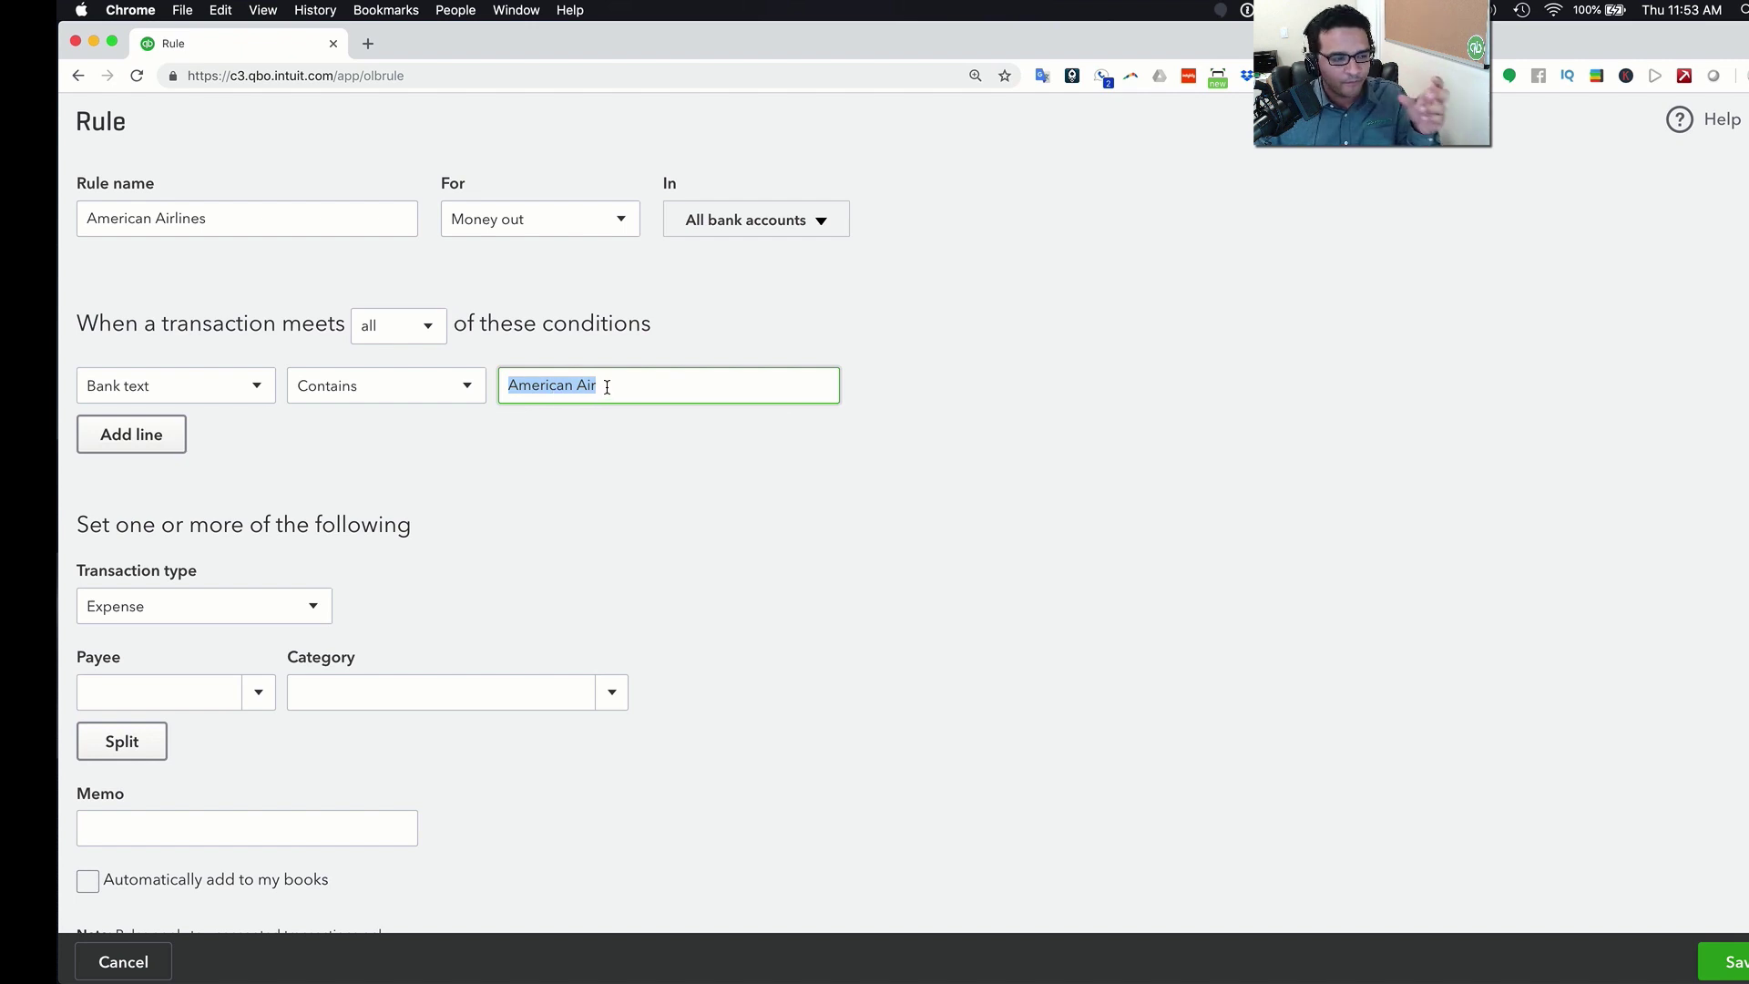
Set the rule's payee to American Airlines, saving it as a new name of type Vendor
right_click(152, 694)
left_click(188, 800)
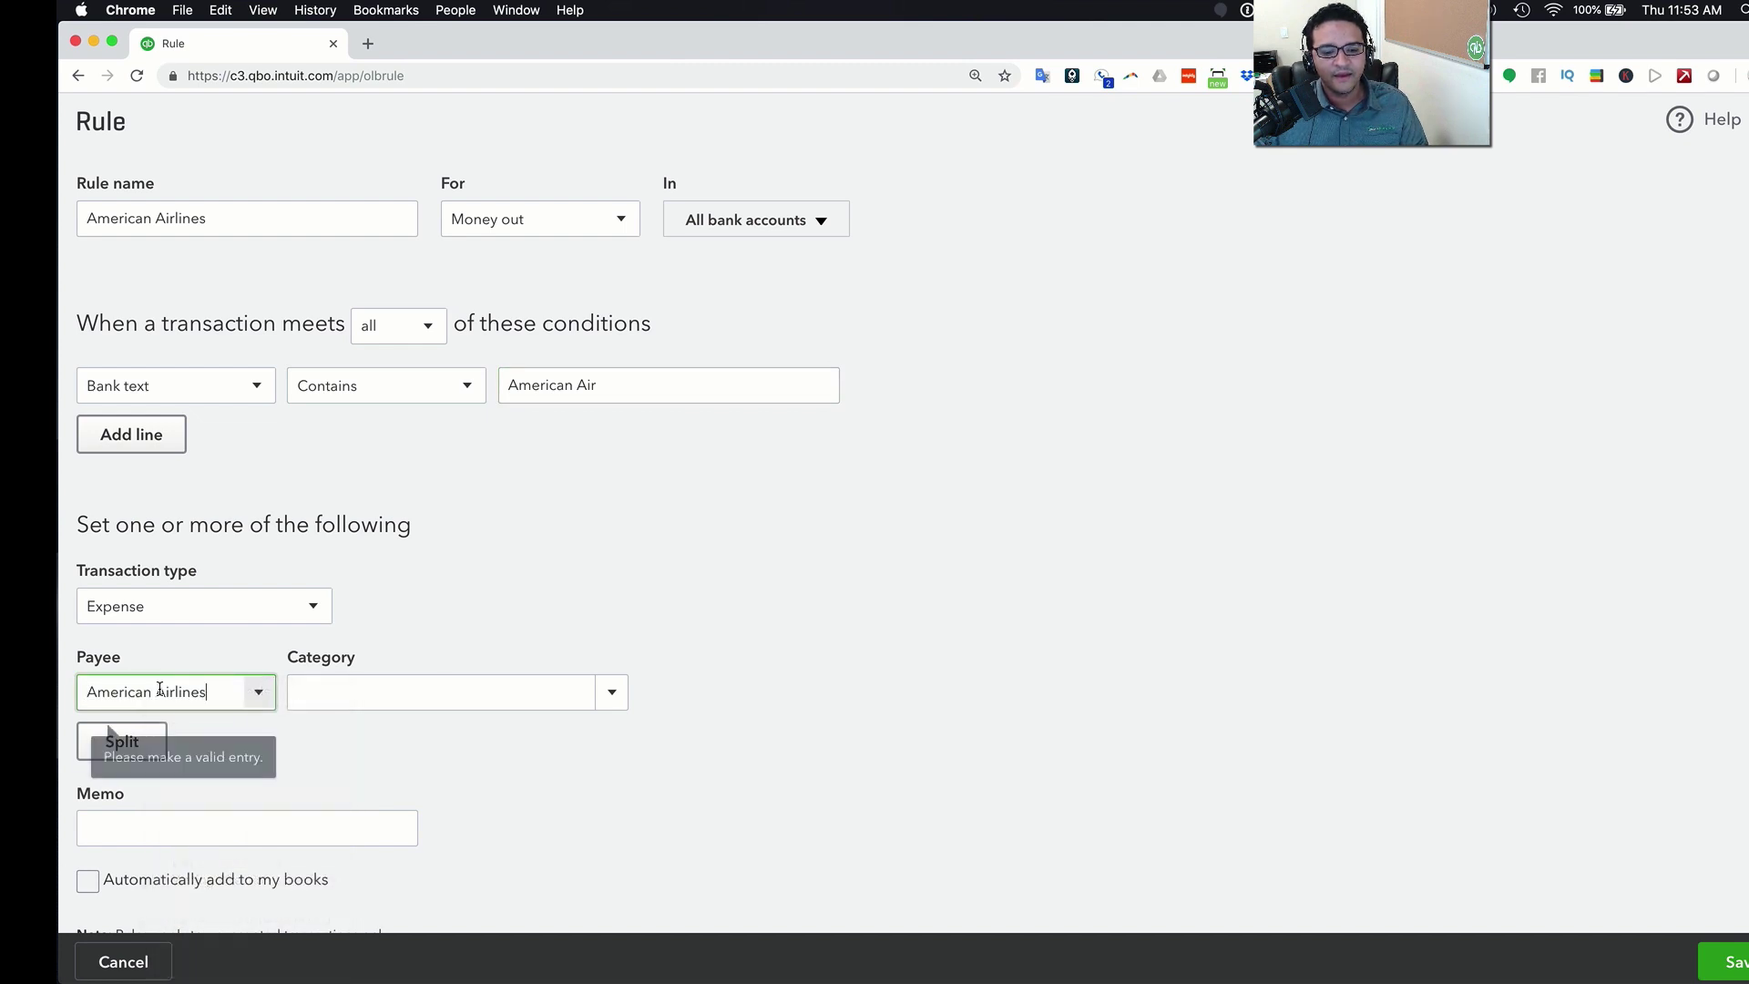
left_click(177, 747)
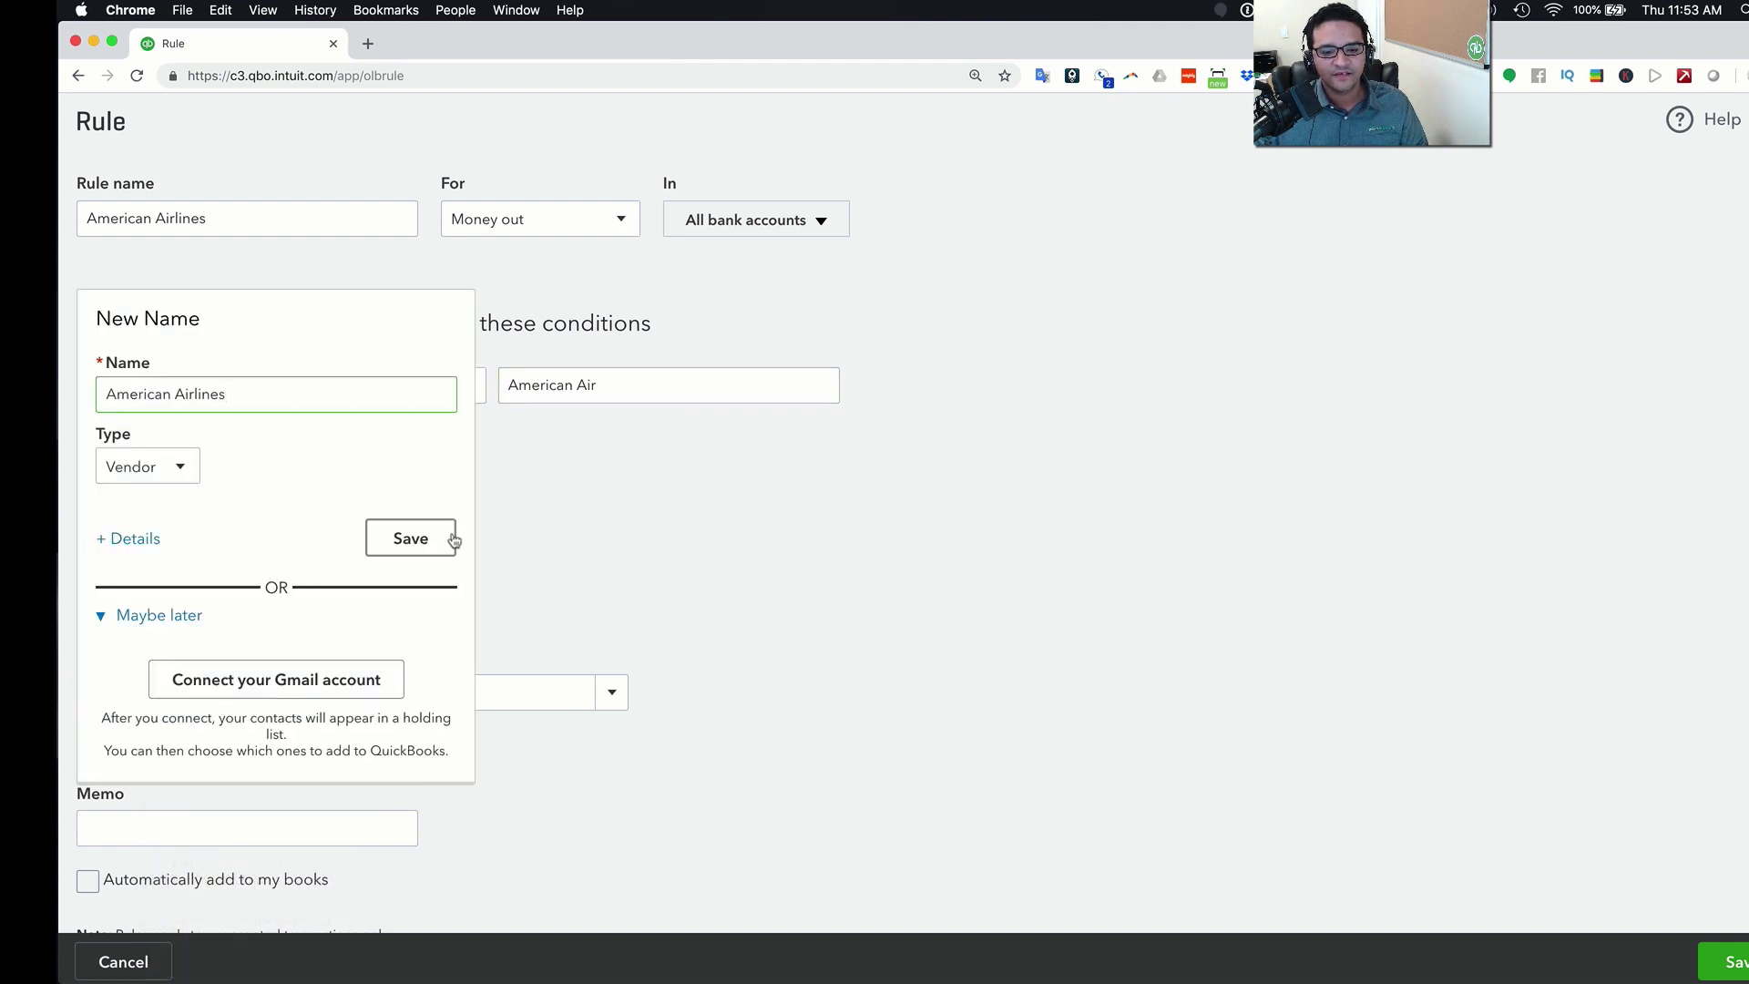
left_click(415, 539)
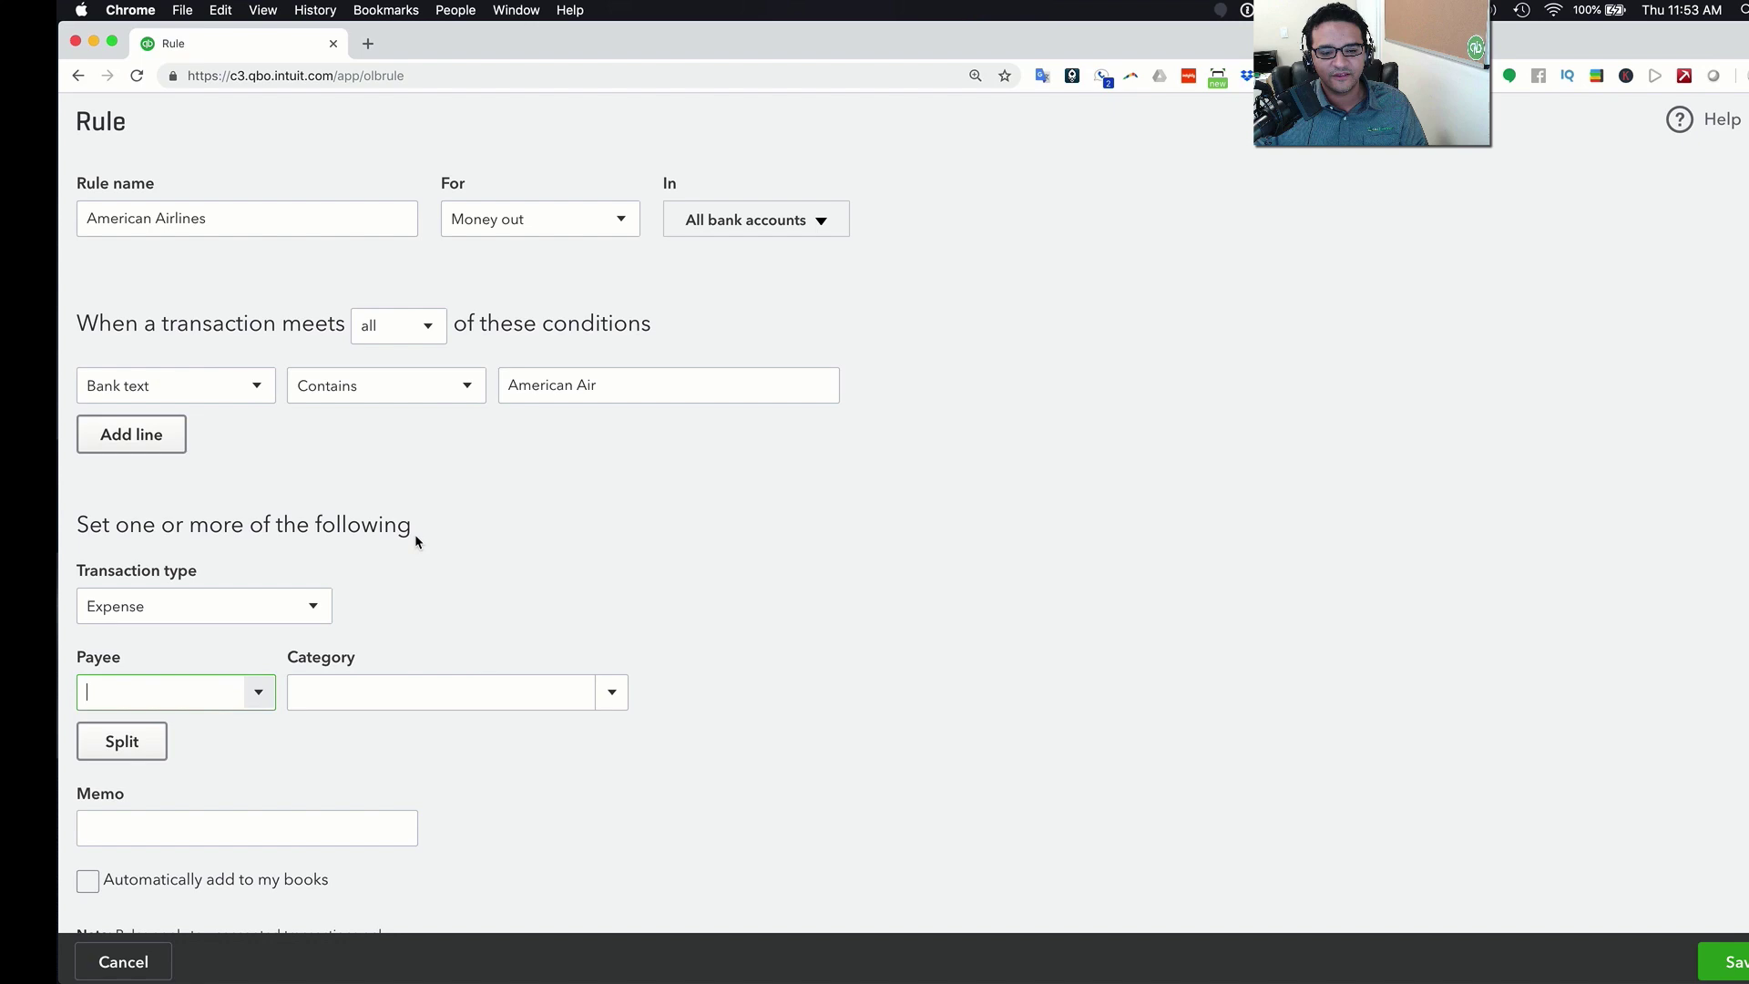
Set the rule's category to 68401 Travel Expense:Airfare
left_click(345, 690)
type("trav")
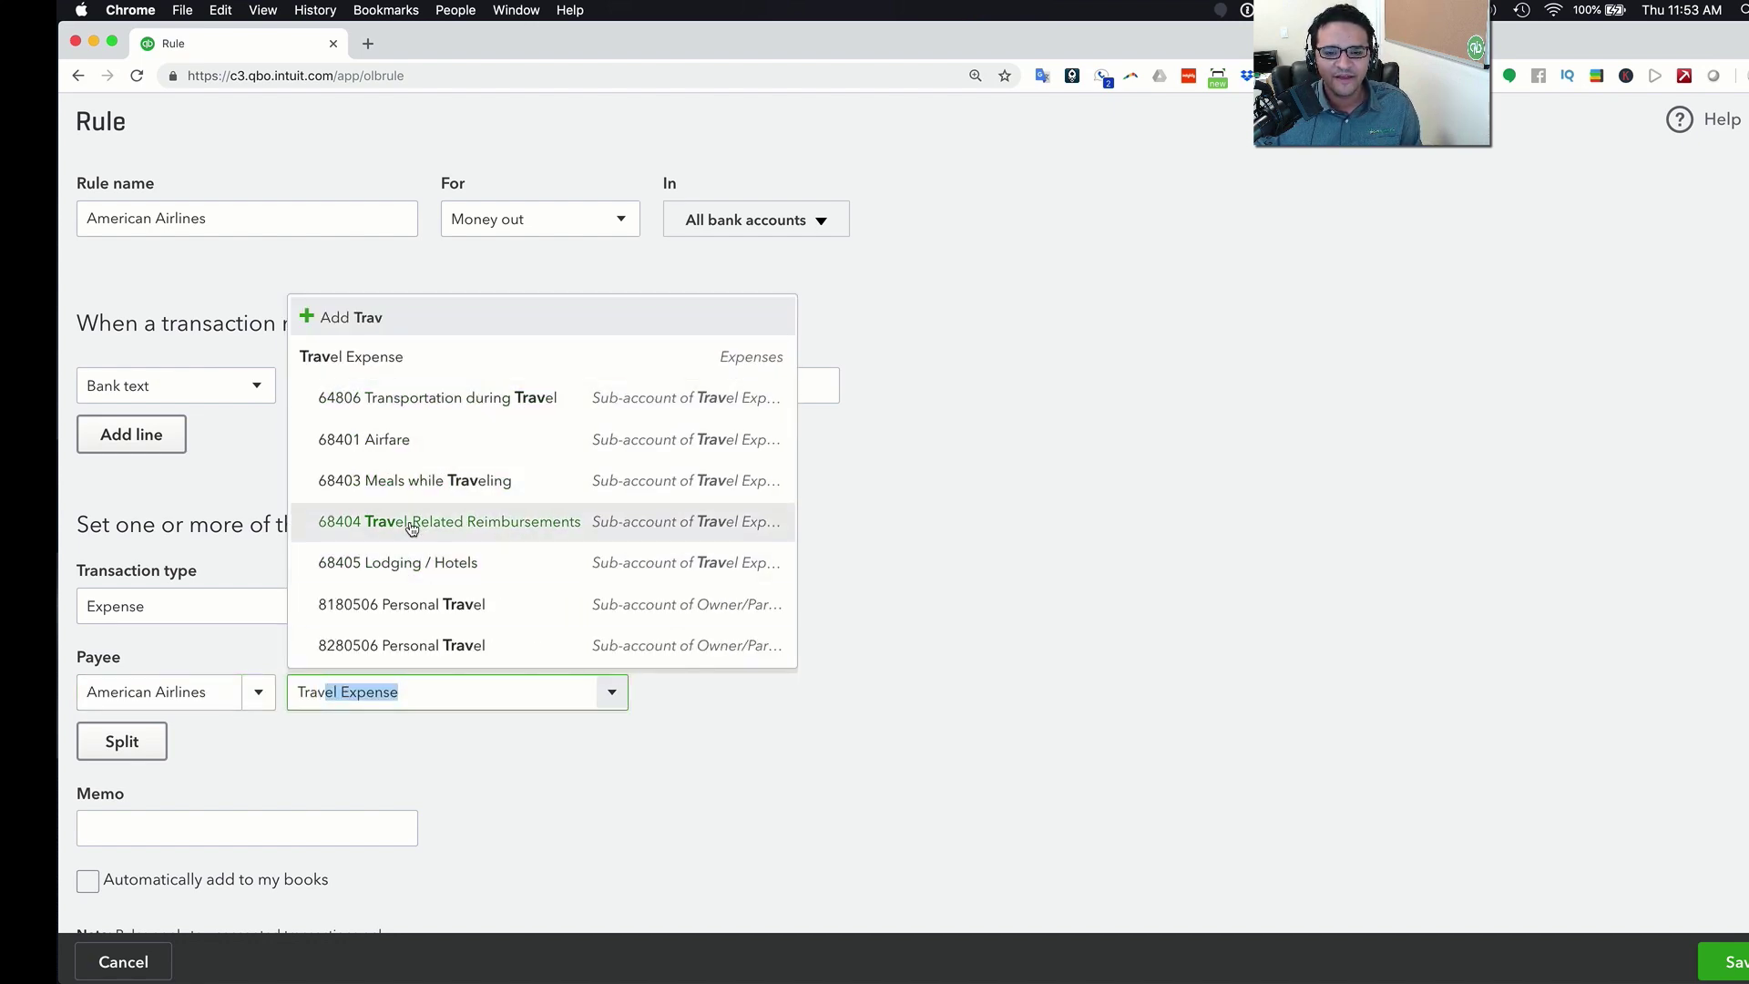
left_click(399, 444)
left_click_drag(527, 692, 257, 692)
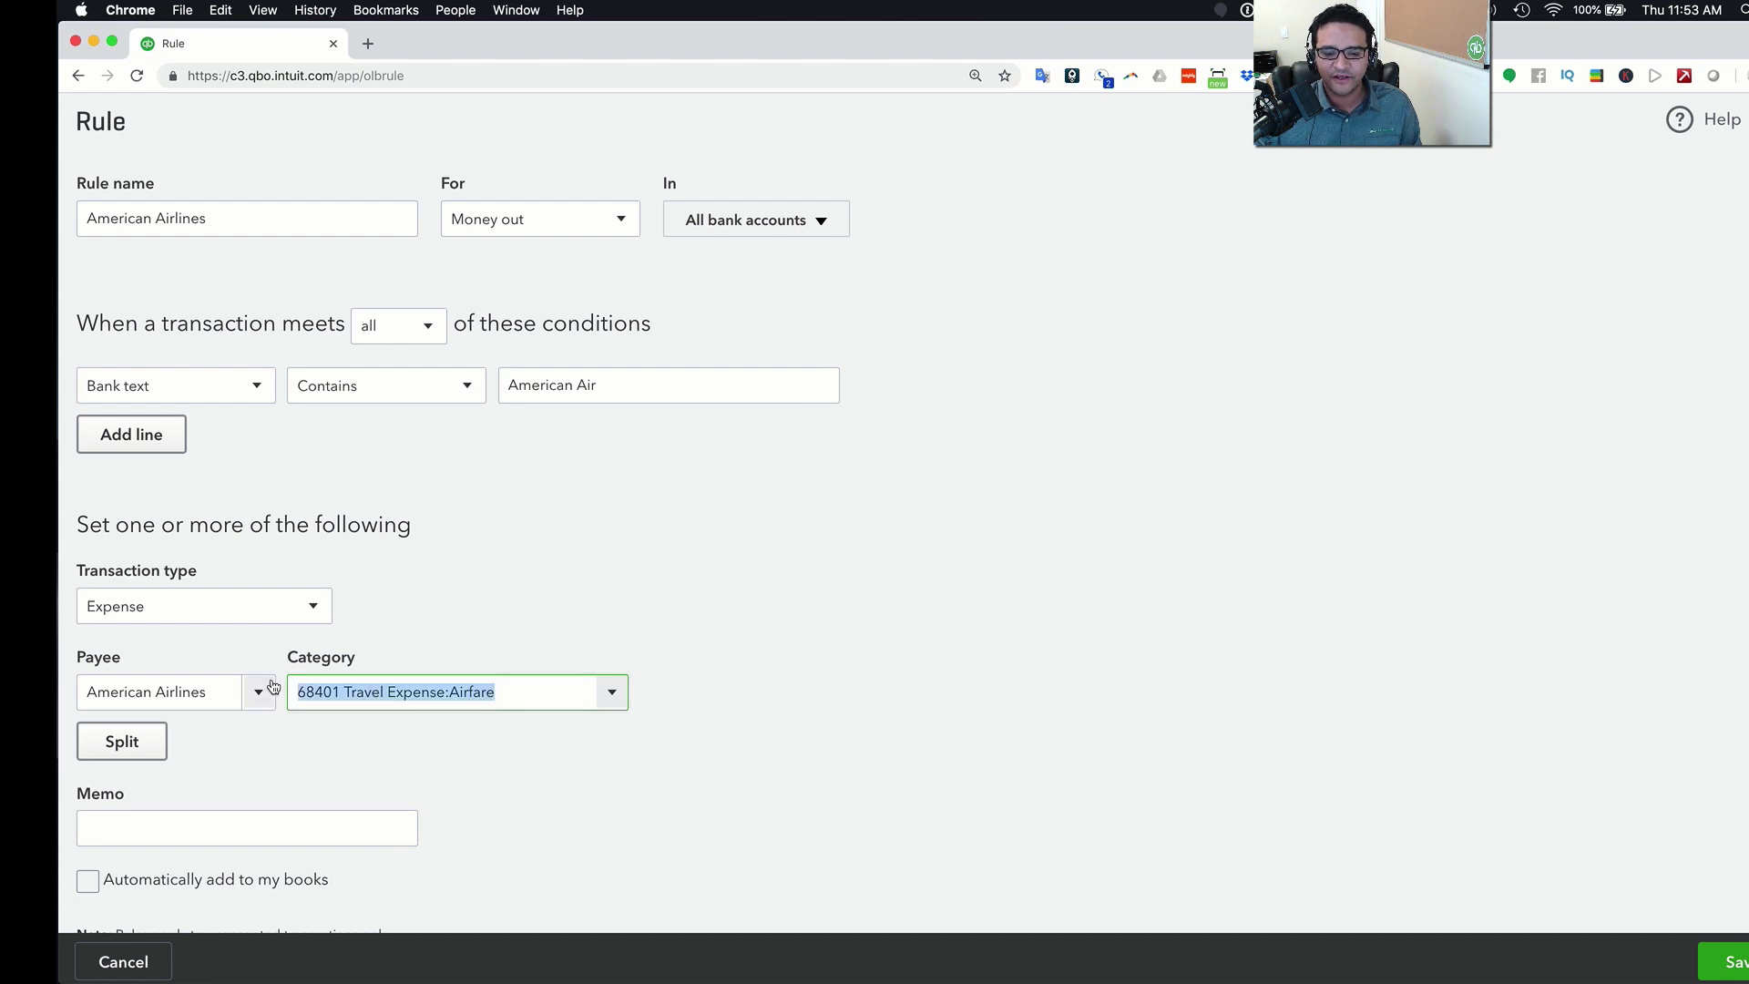
left_click(132, 826)
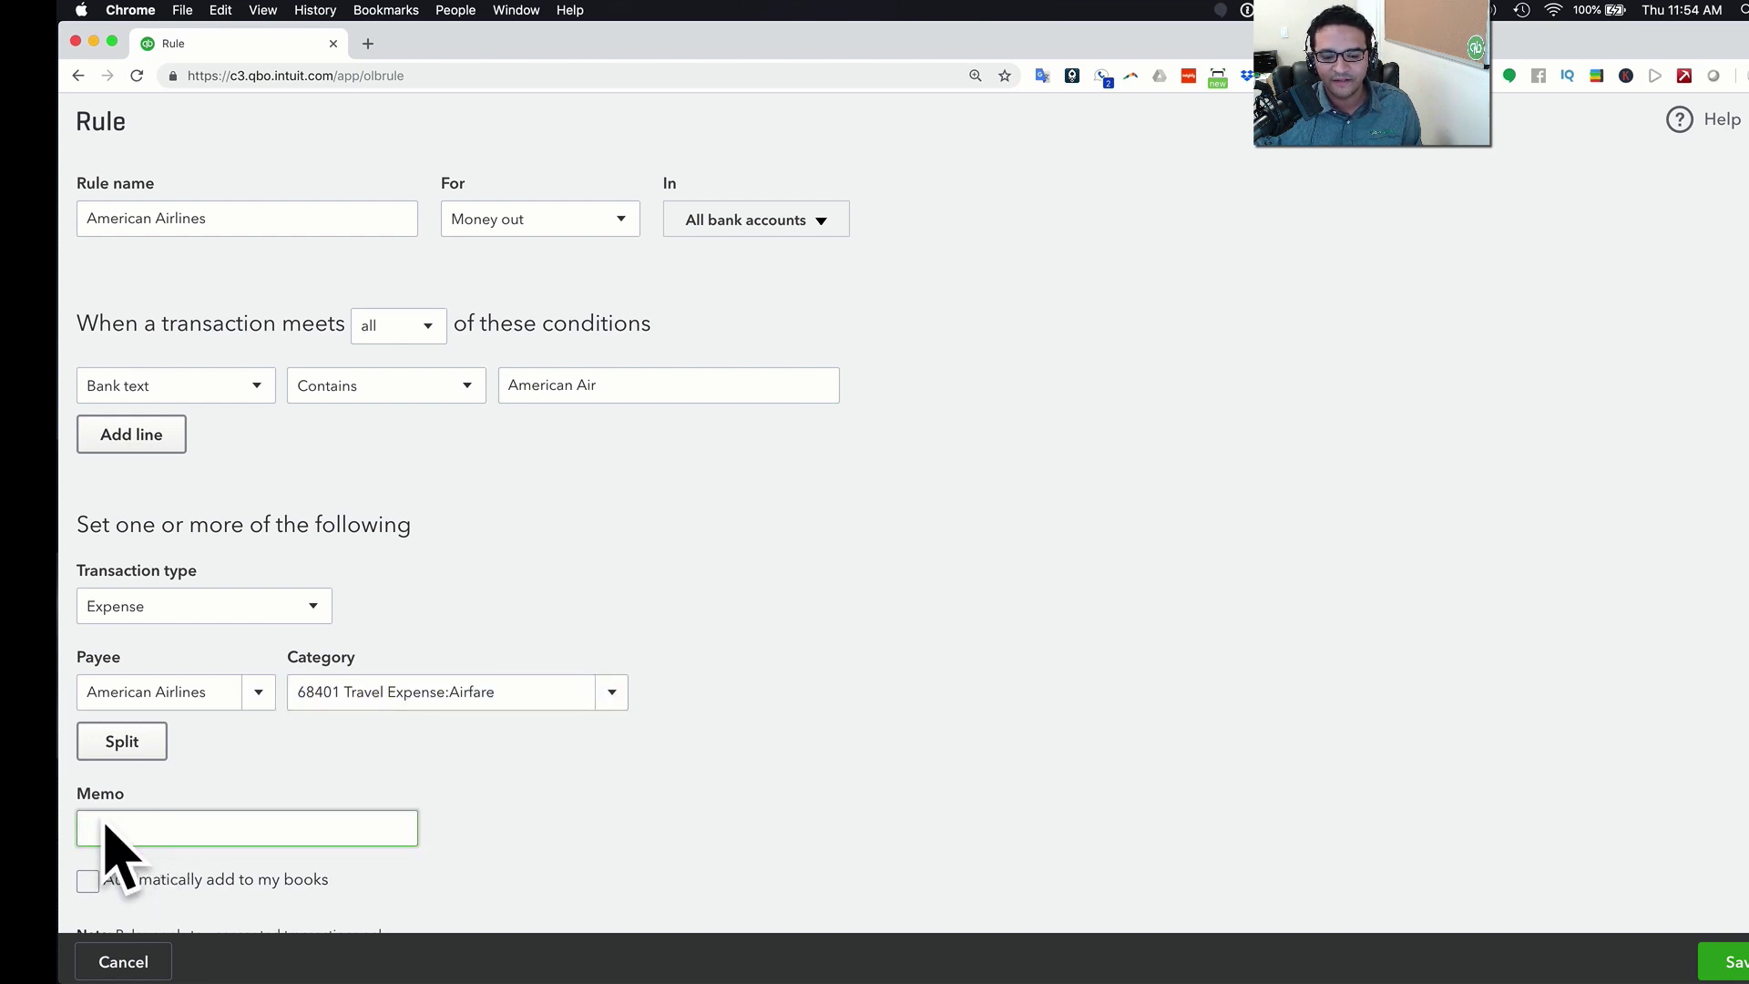
scroll(128, 820, "down", 1)
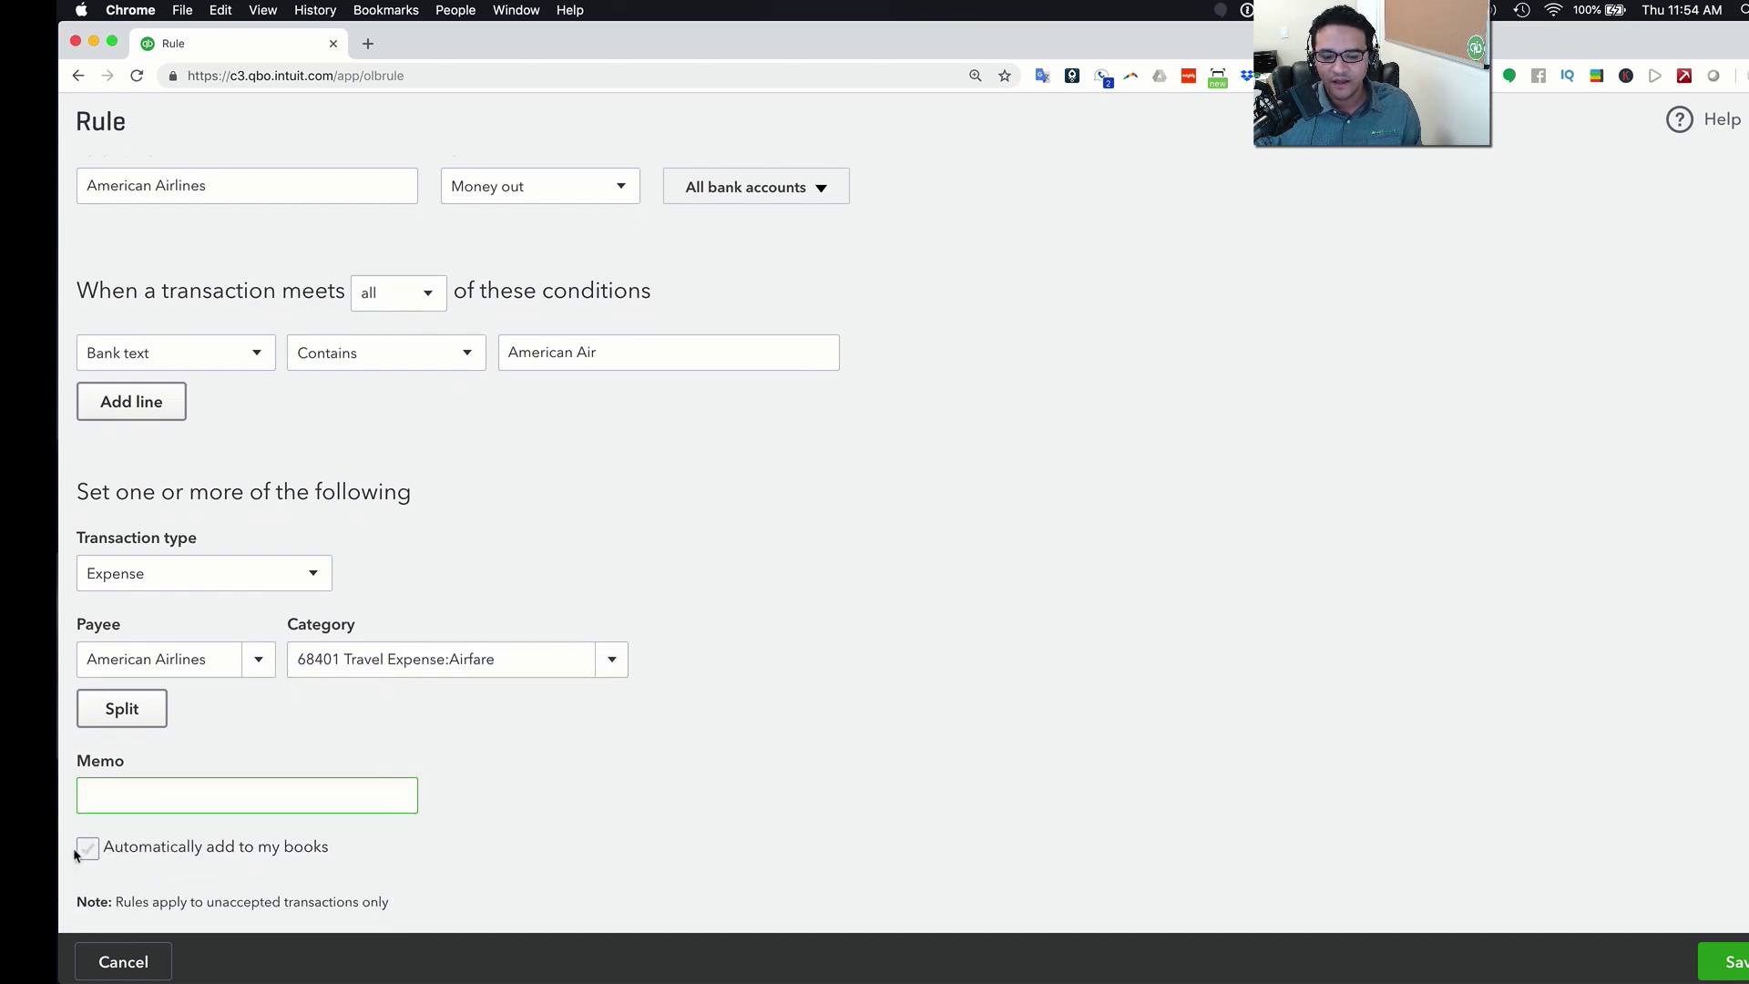
scroll(457, 776, "up", 2)
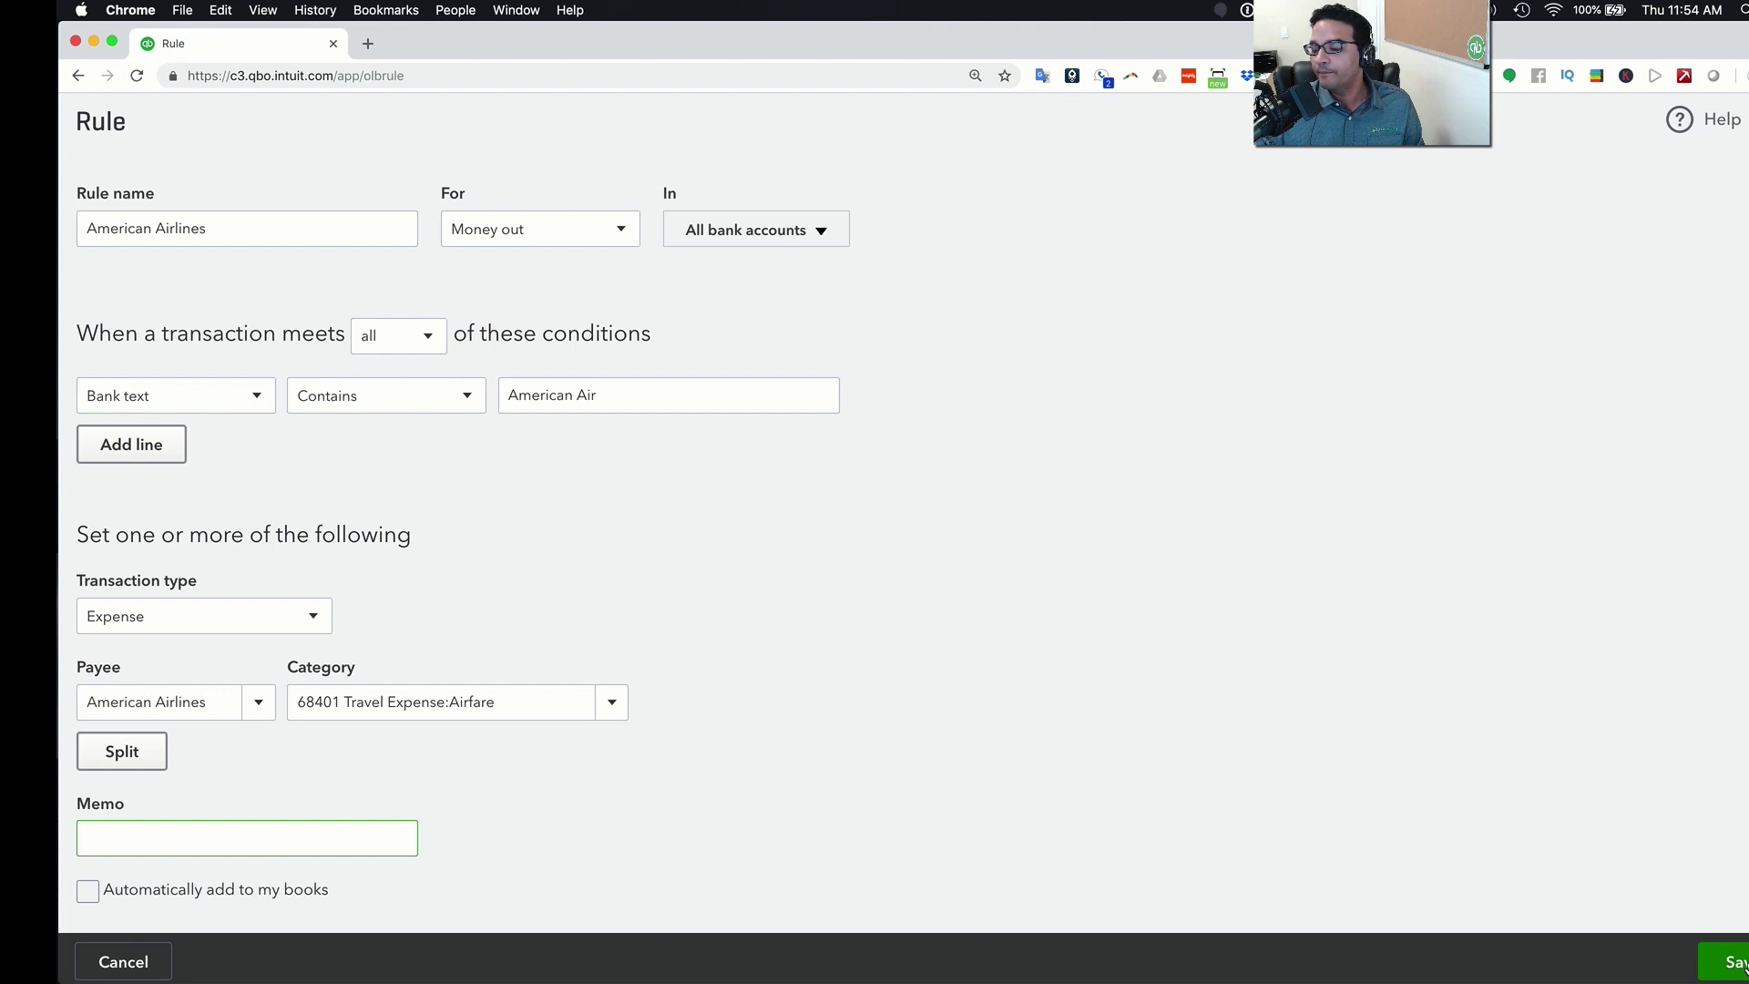
Check which bank accounts the American Airlines rule covers, then save the rule and dismiss the rule-order tip
left_click(740, 231)
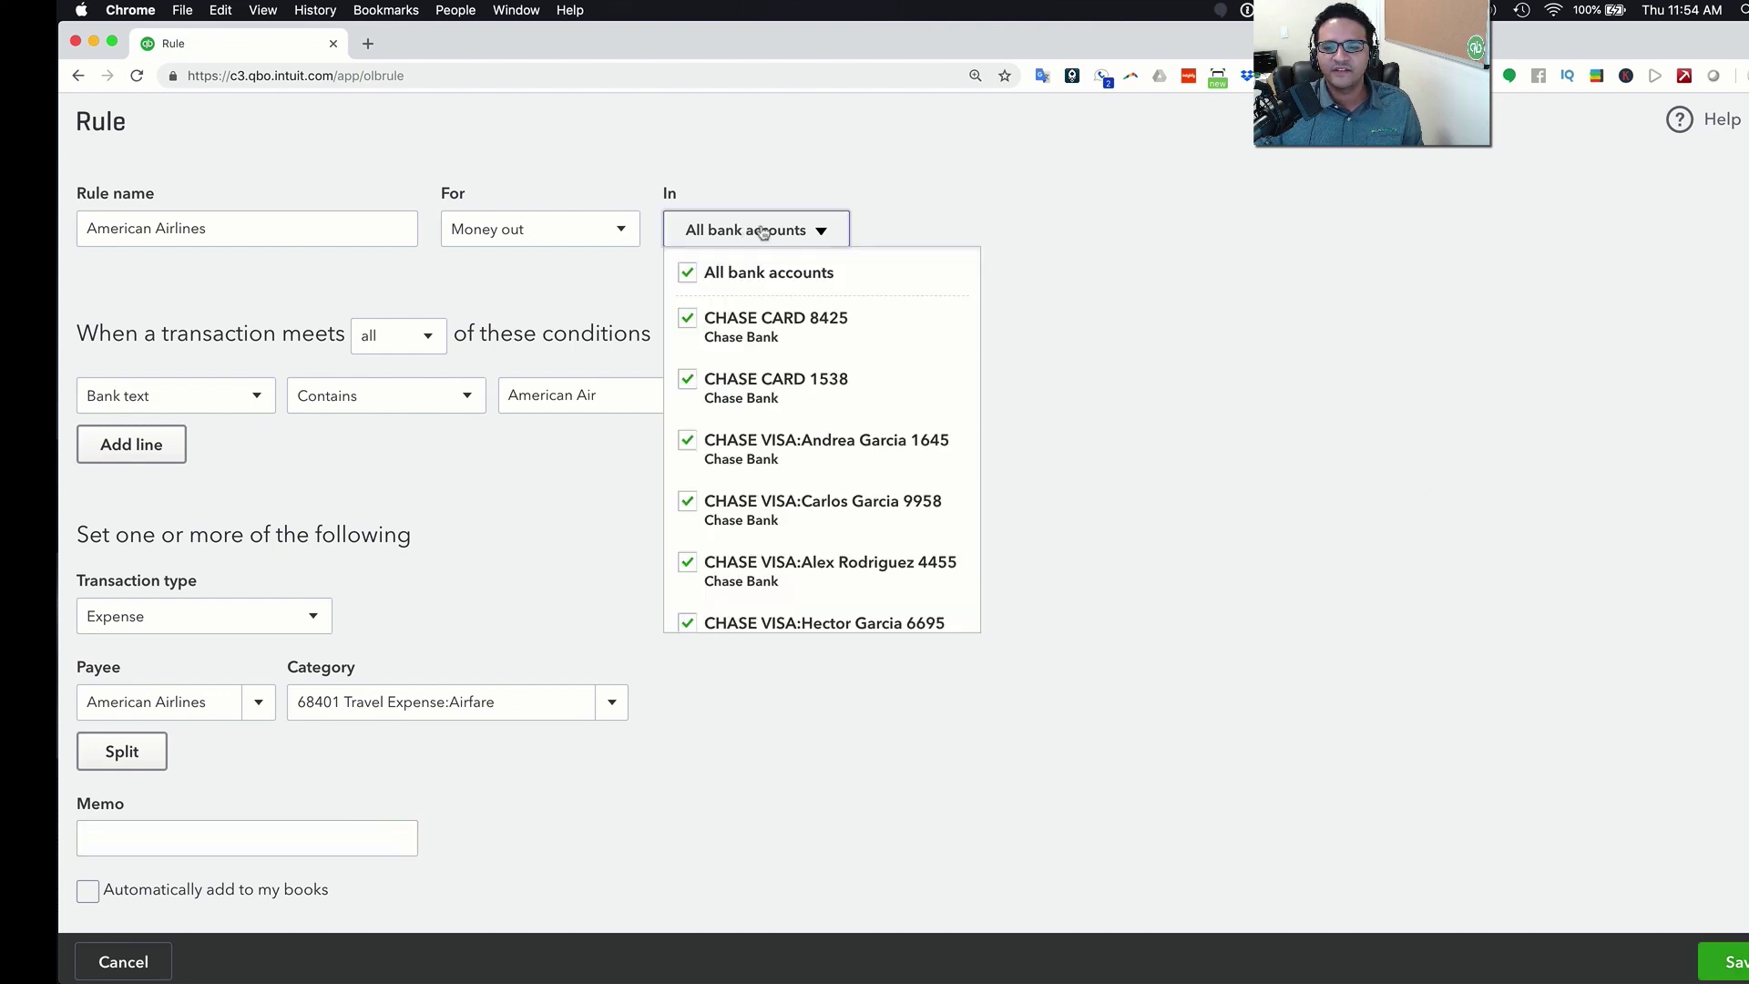
scroll(804, 425, "down", 3)
scroll(793, 569, "up", 3)
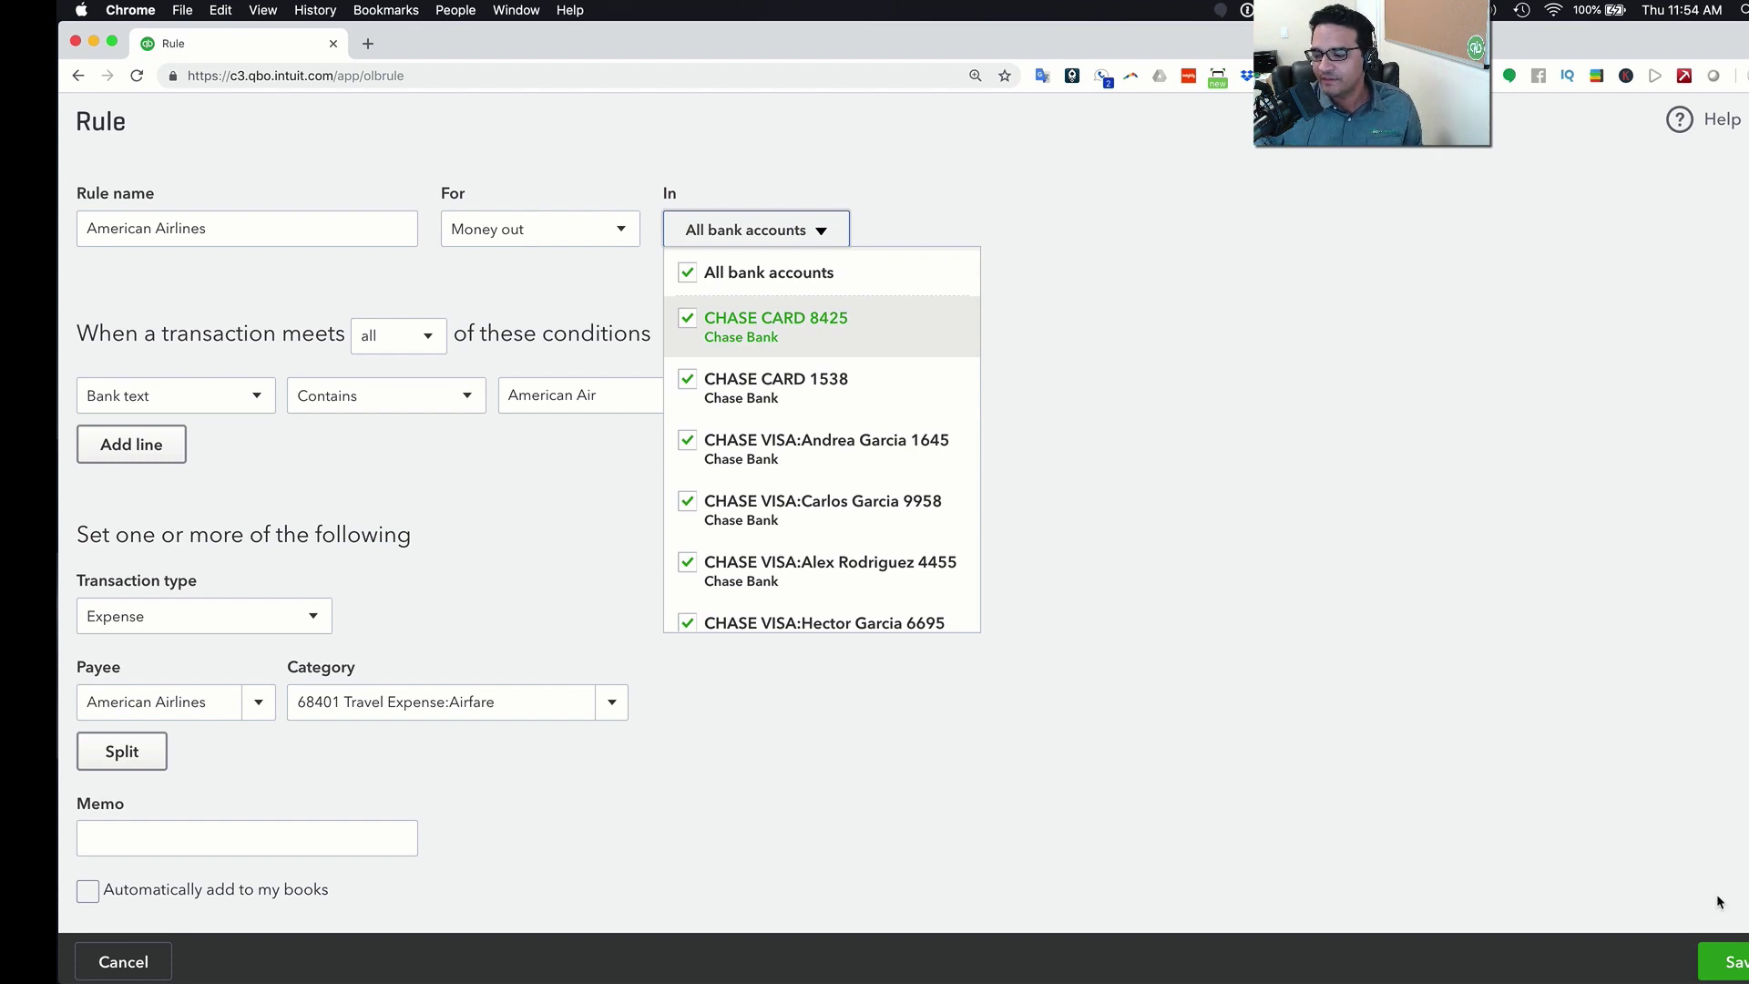
left_click(1730, 952)
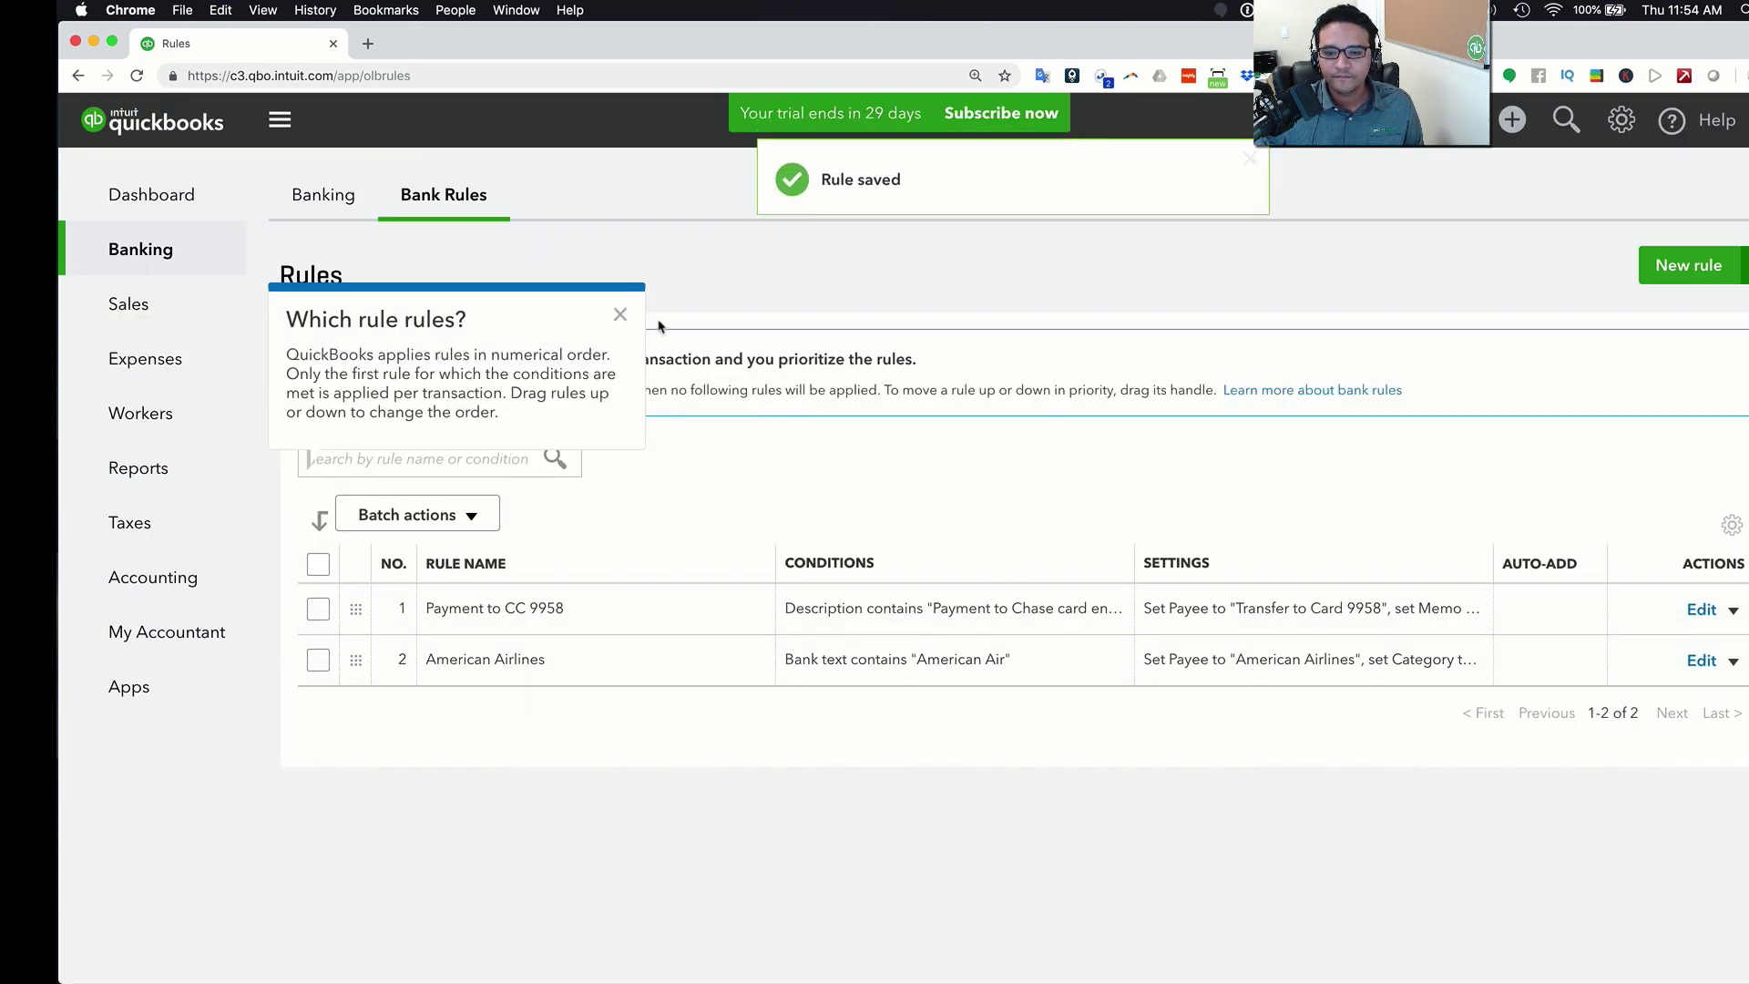
left_click(616, 310)
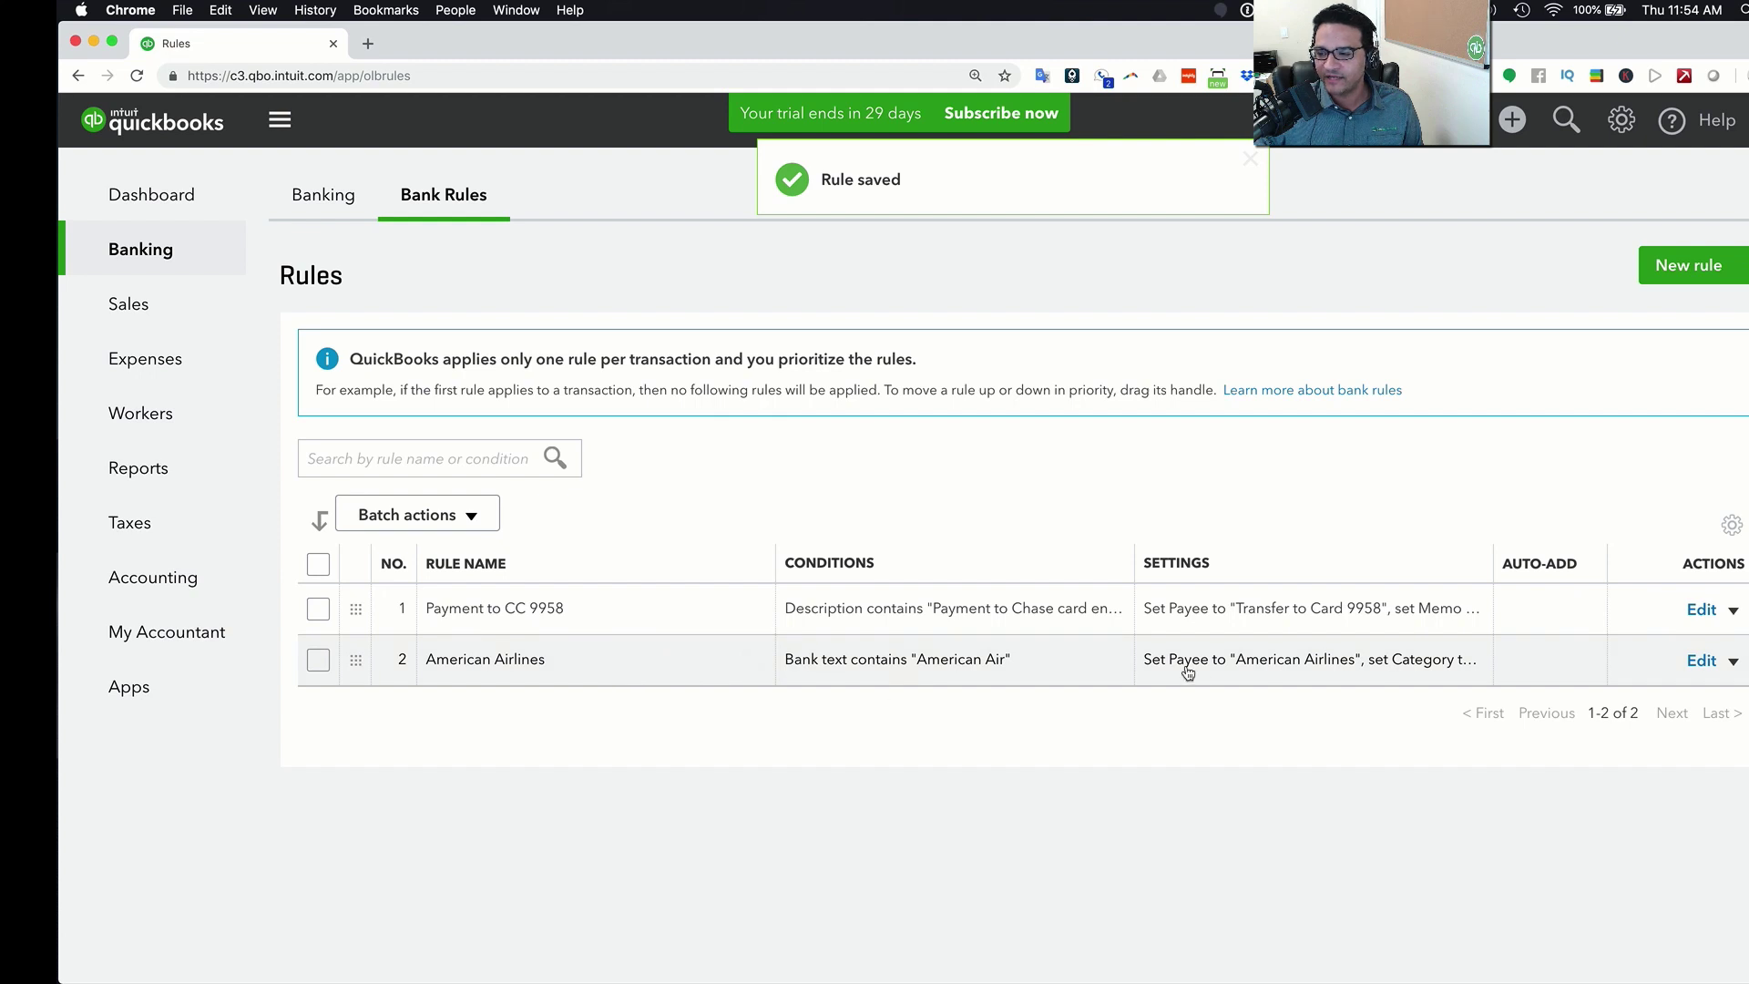
Return to the bank transactions for review and add the four American Air charges categorized by the rule
left_click(324, 197)
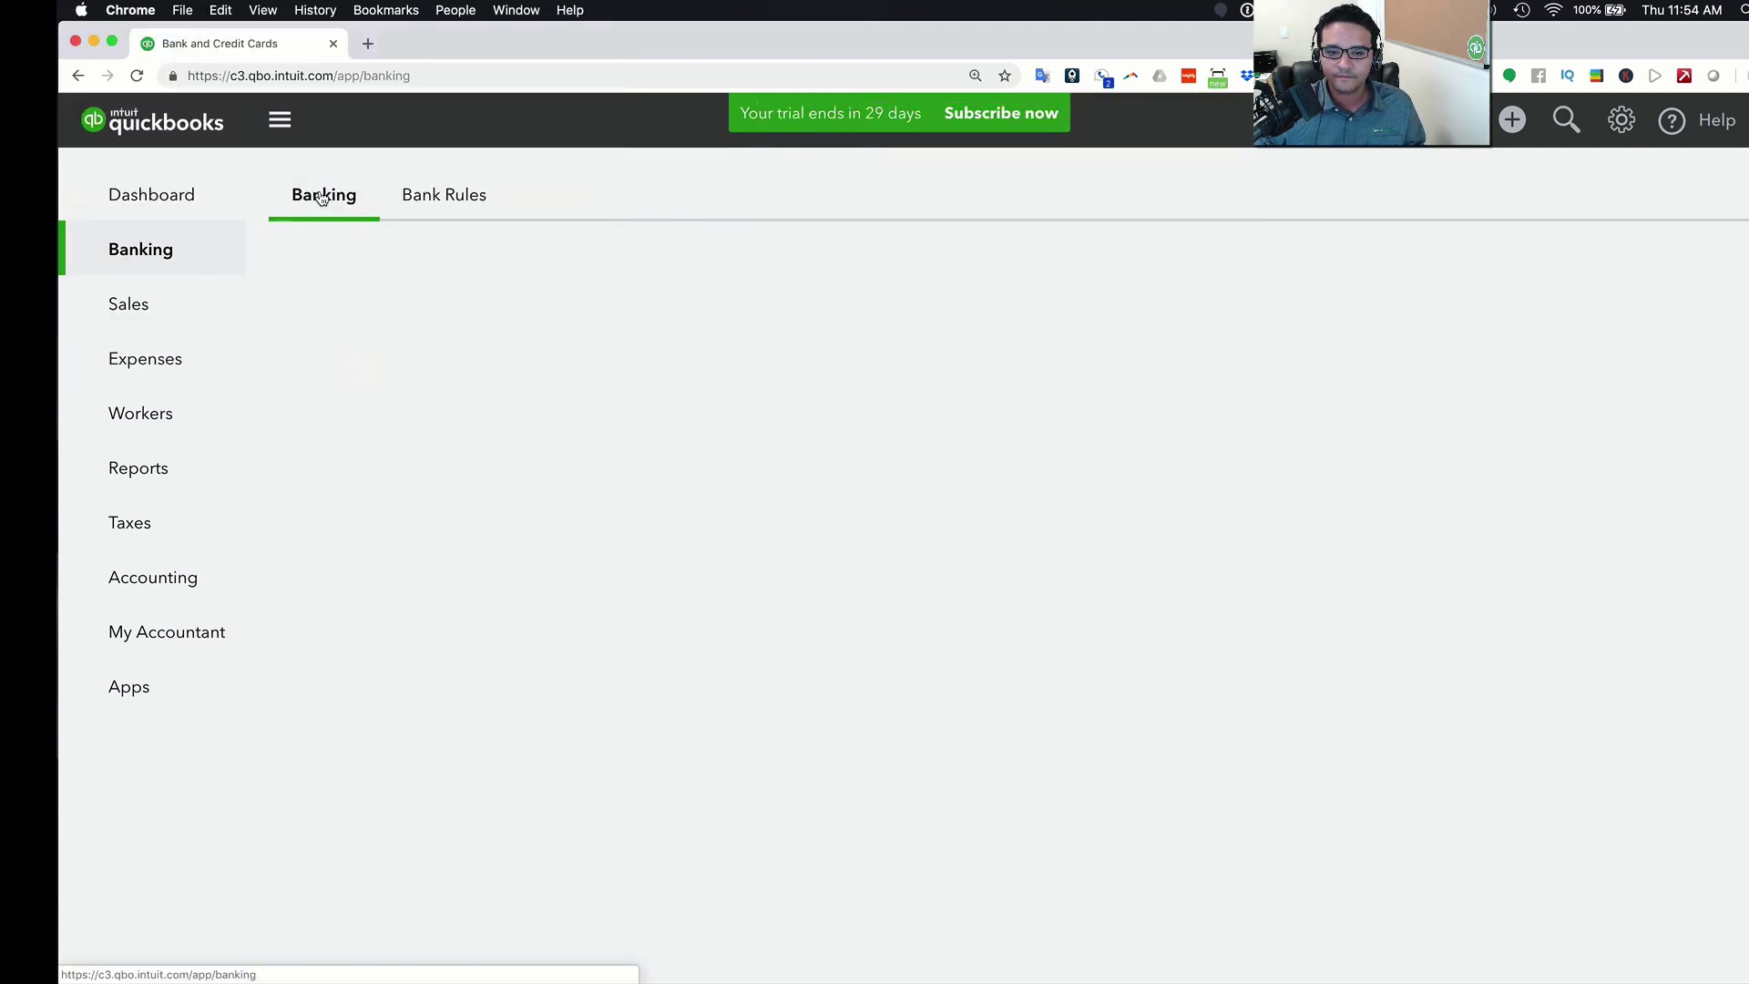
scroll(801, 592, "down", 3)
scroll(793, 642, "down", 10)
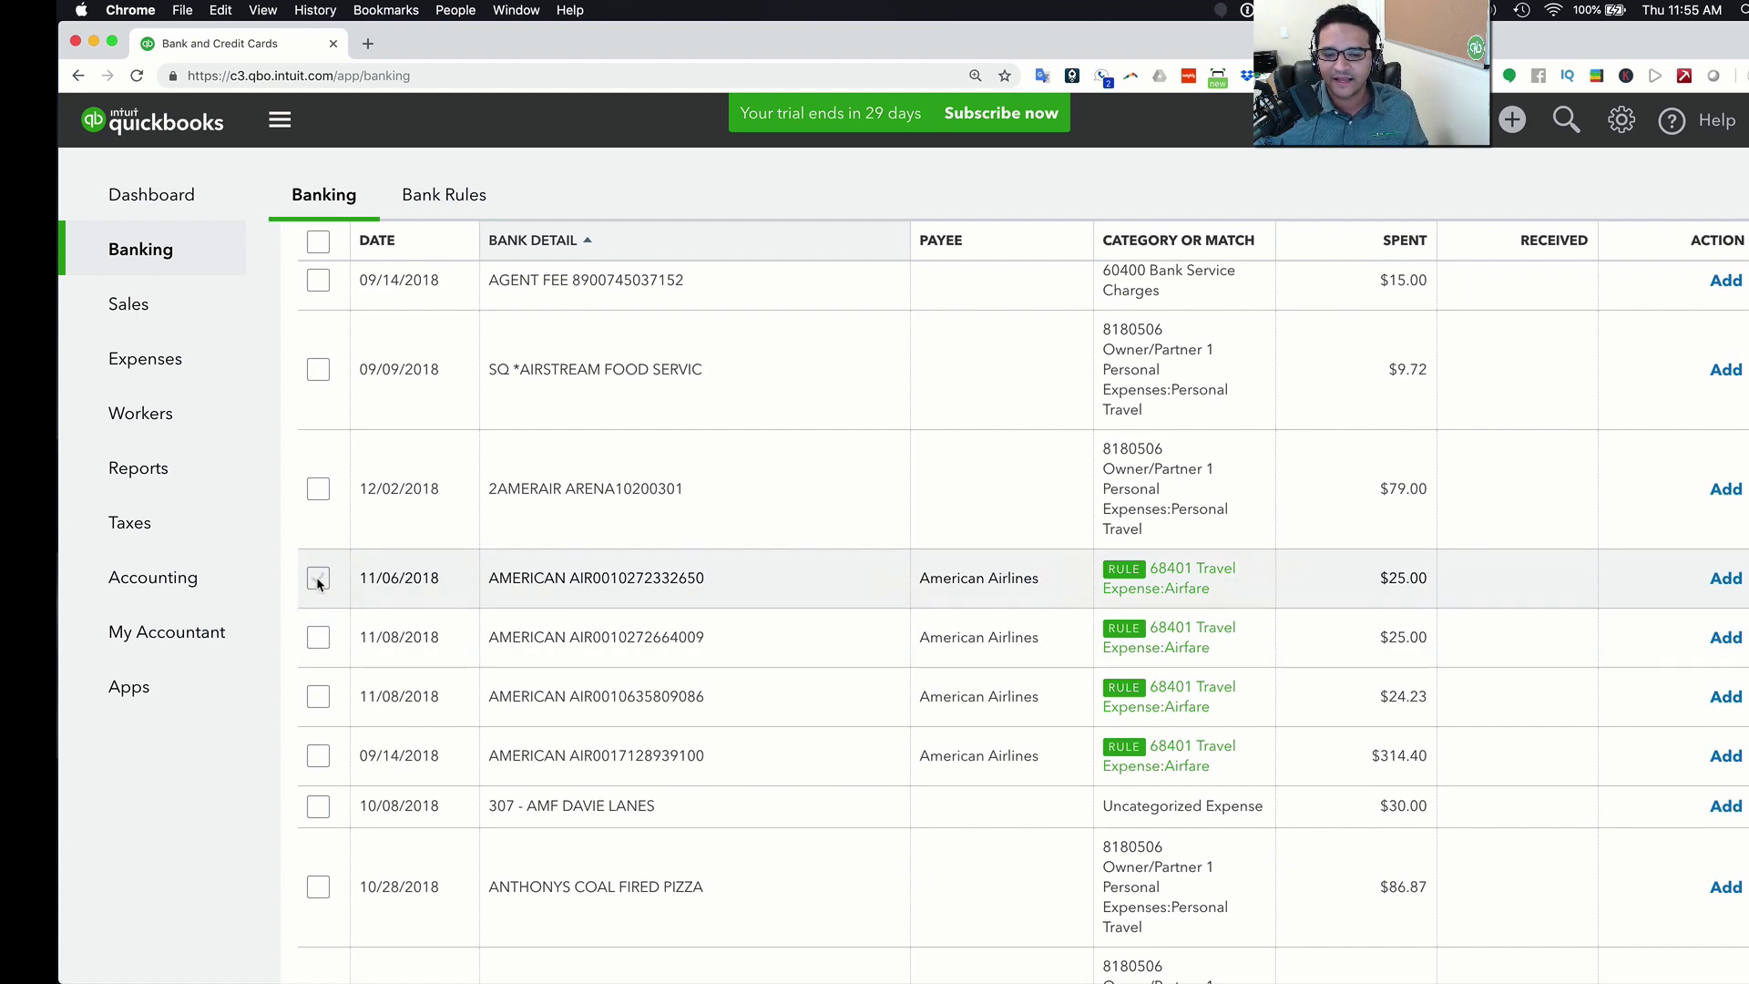
left_click(1725, 586)
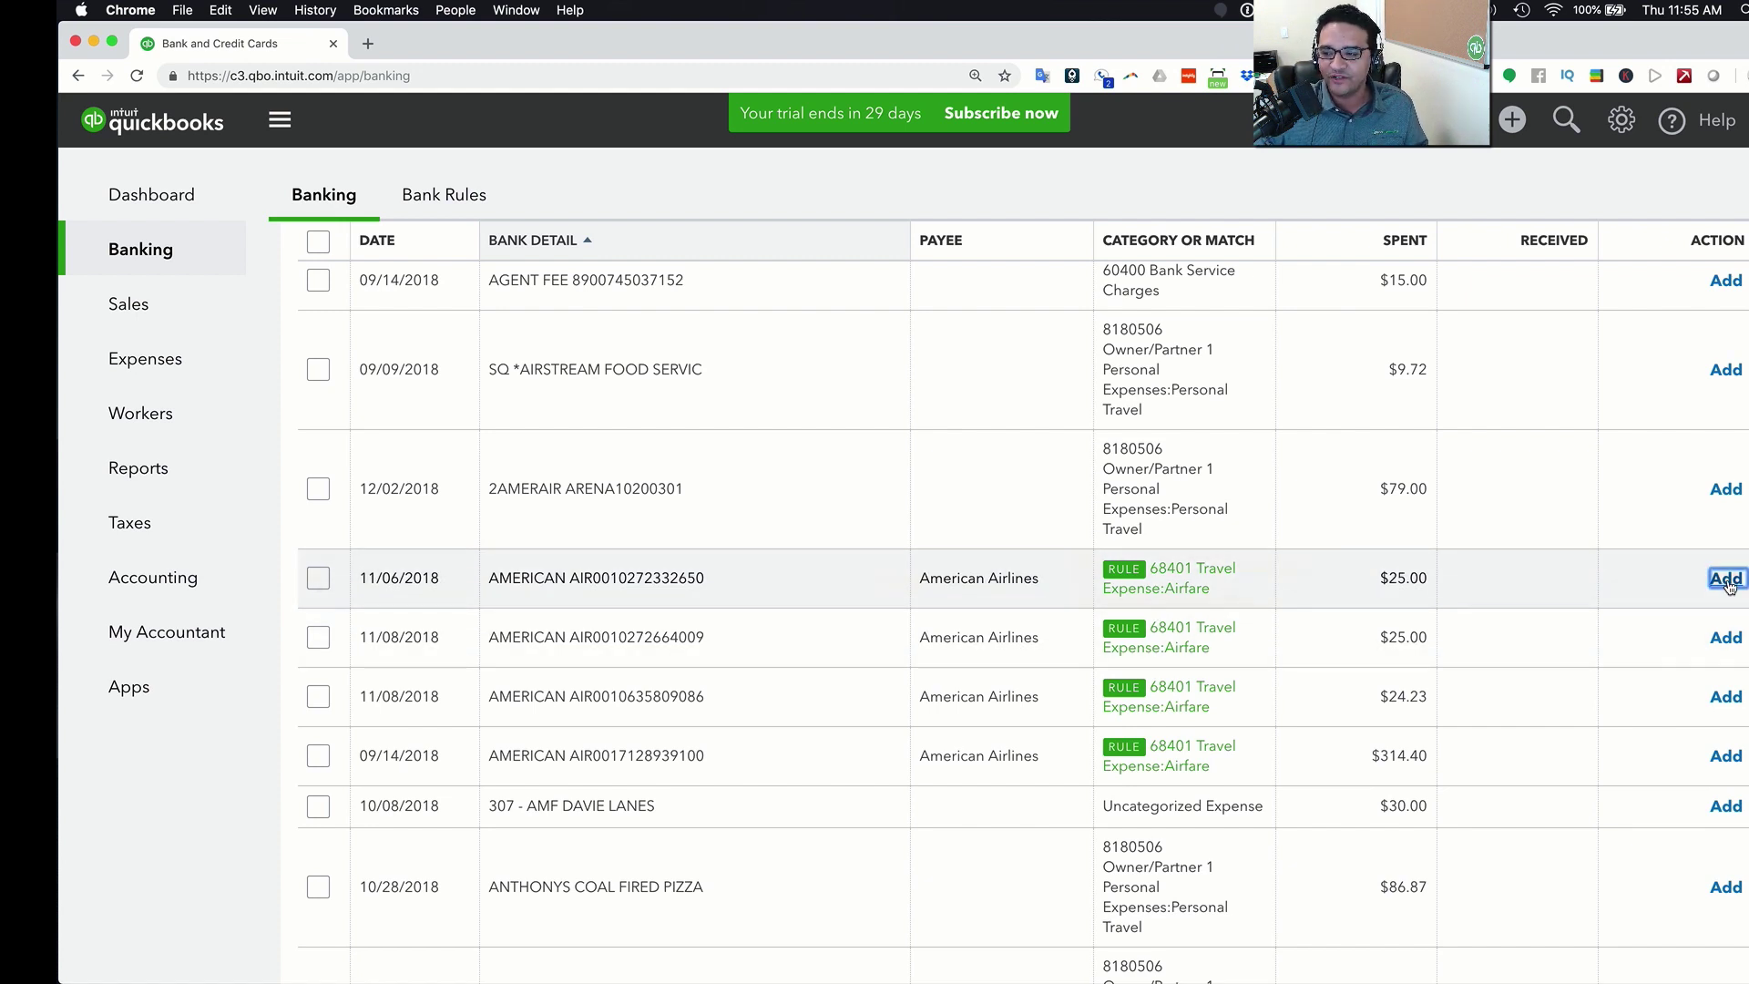
left_click(1725, 583)
left_click(1726, 583)
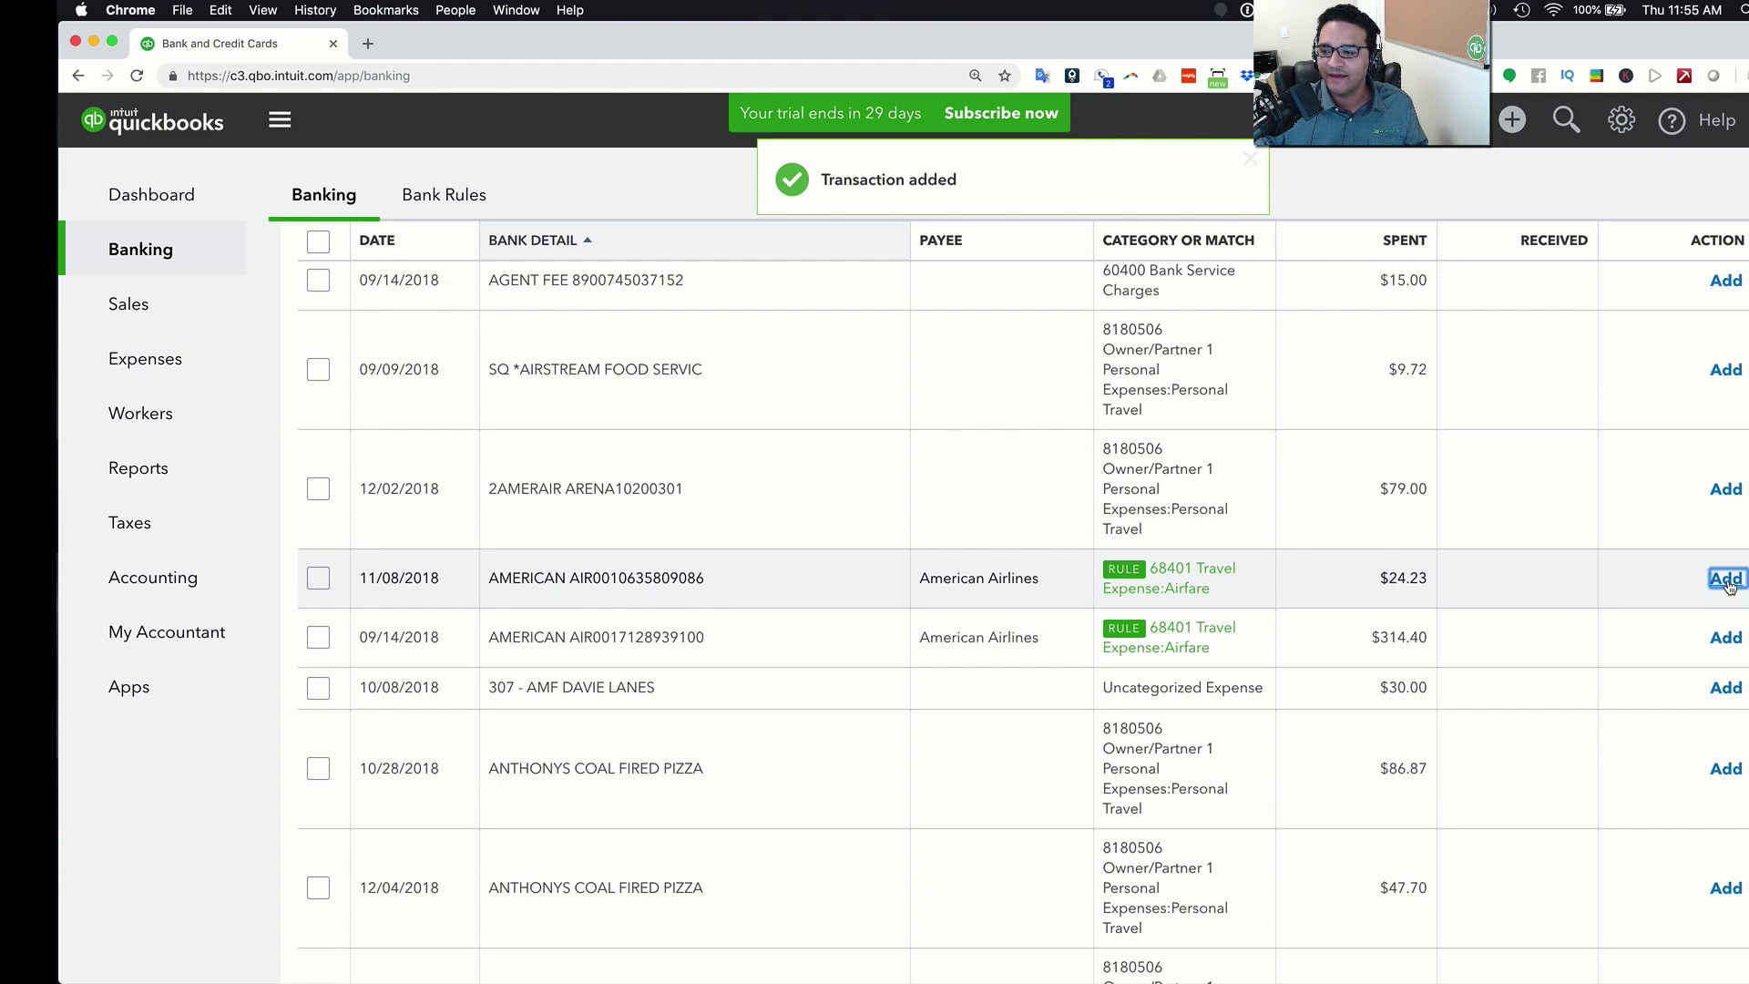
left_click(1726, 580)
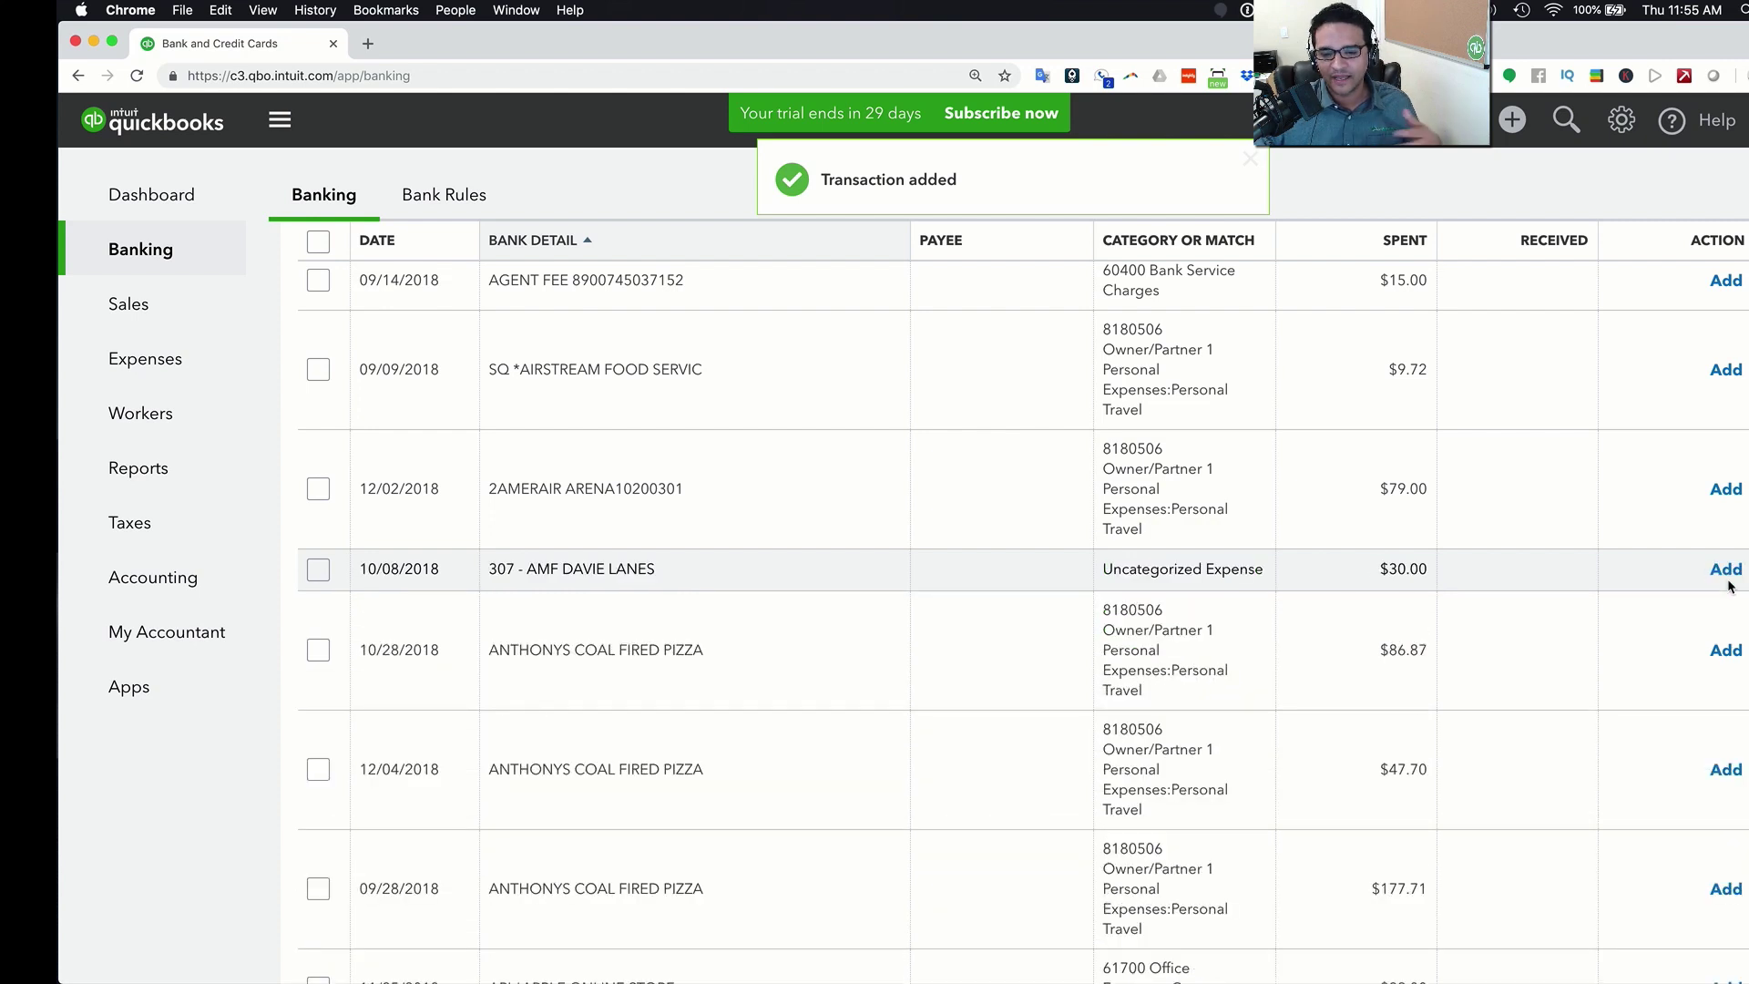
Locate the Anthonys Coal Fired Pizza transactions in the review list
scroll(1176, 613, "down", 5)
scroll(805, 562, "up", 2)
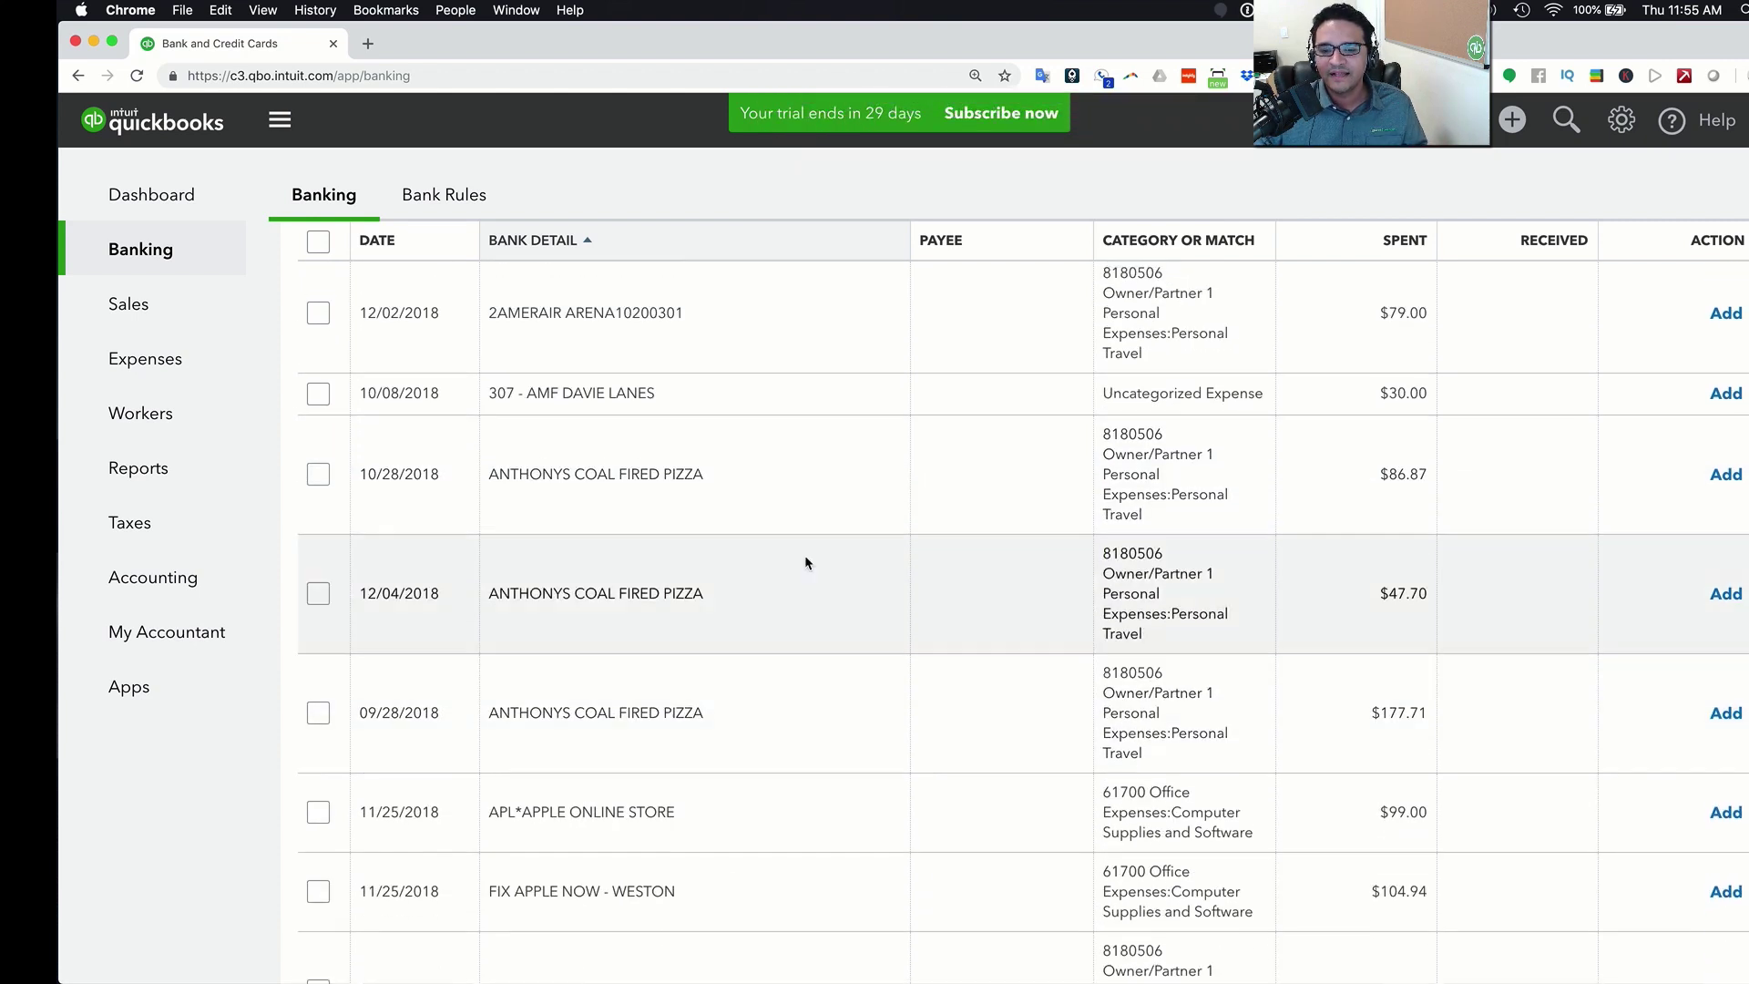
left_click_drag(499, 474, 685, 479)
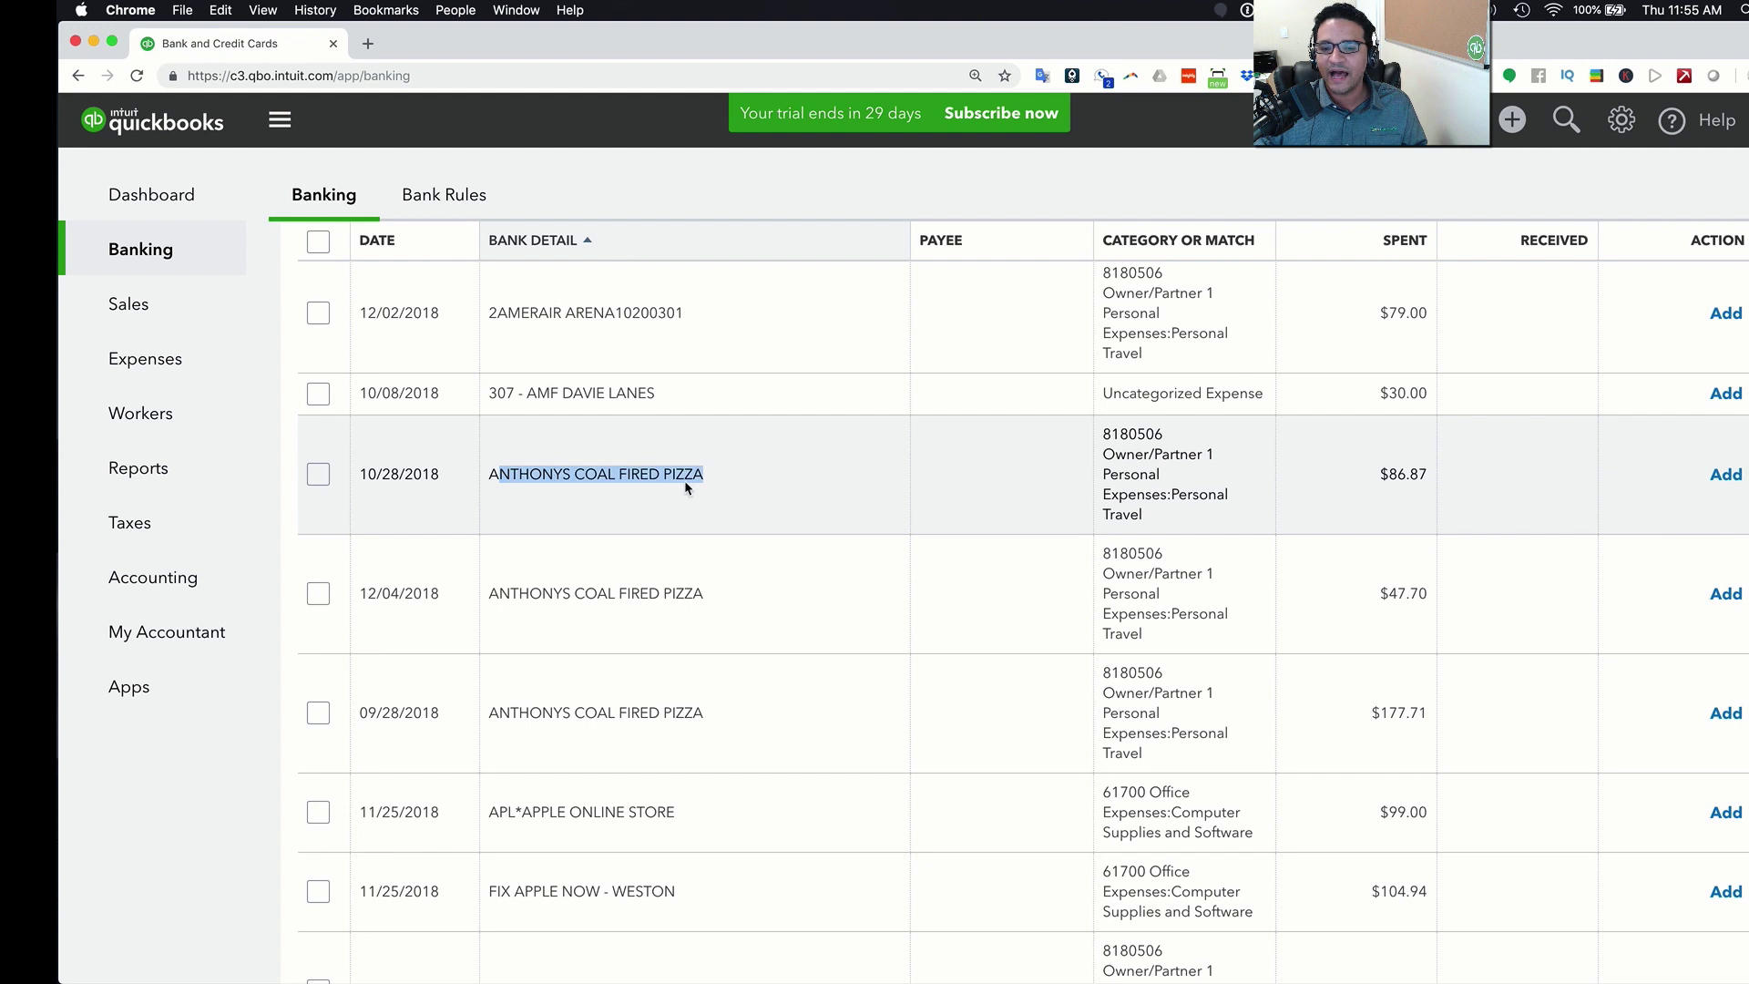
left_click(612, 490)
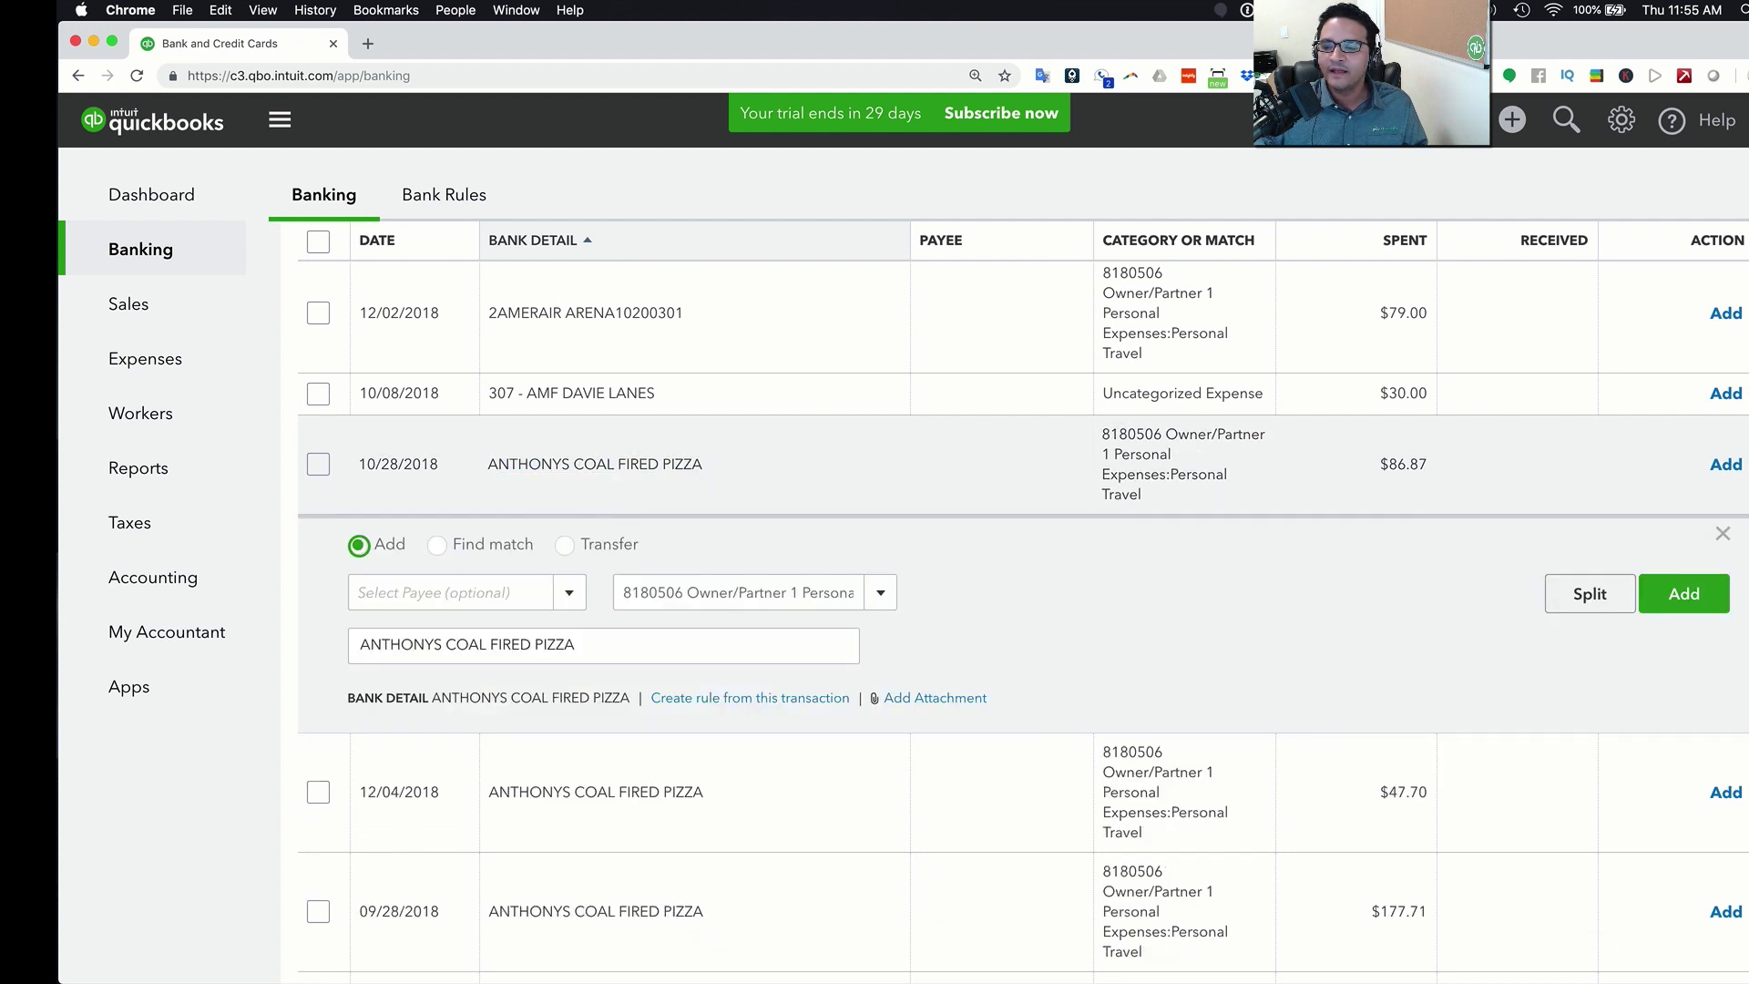
left_click(1722, 535)
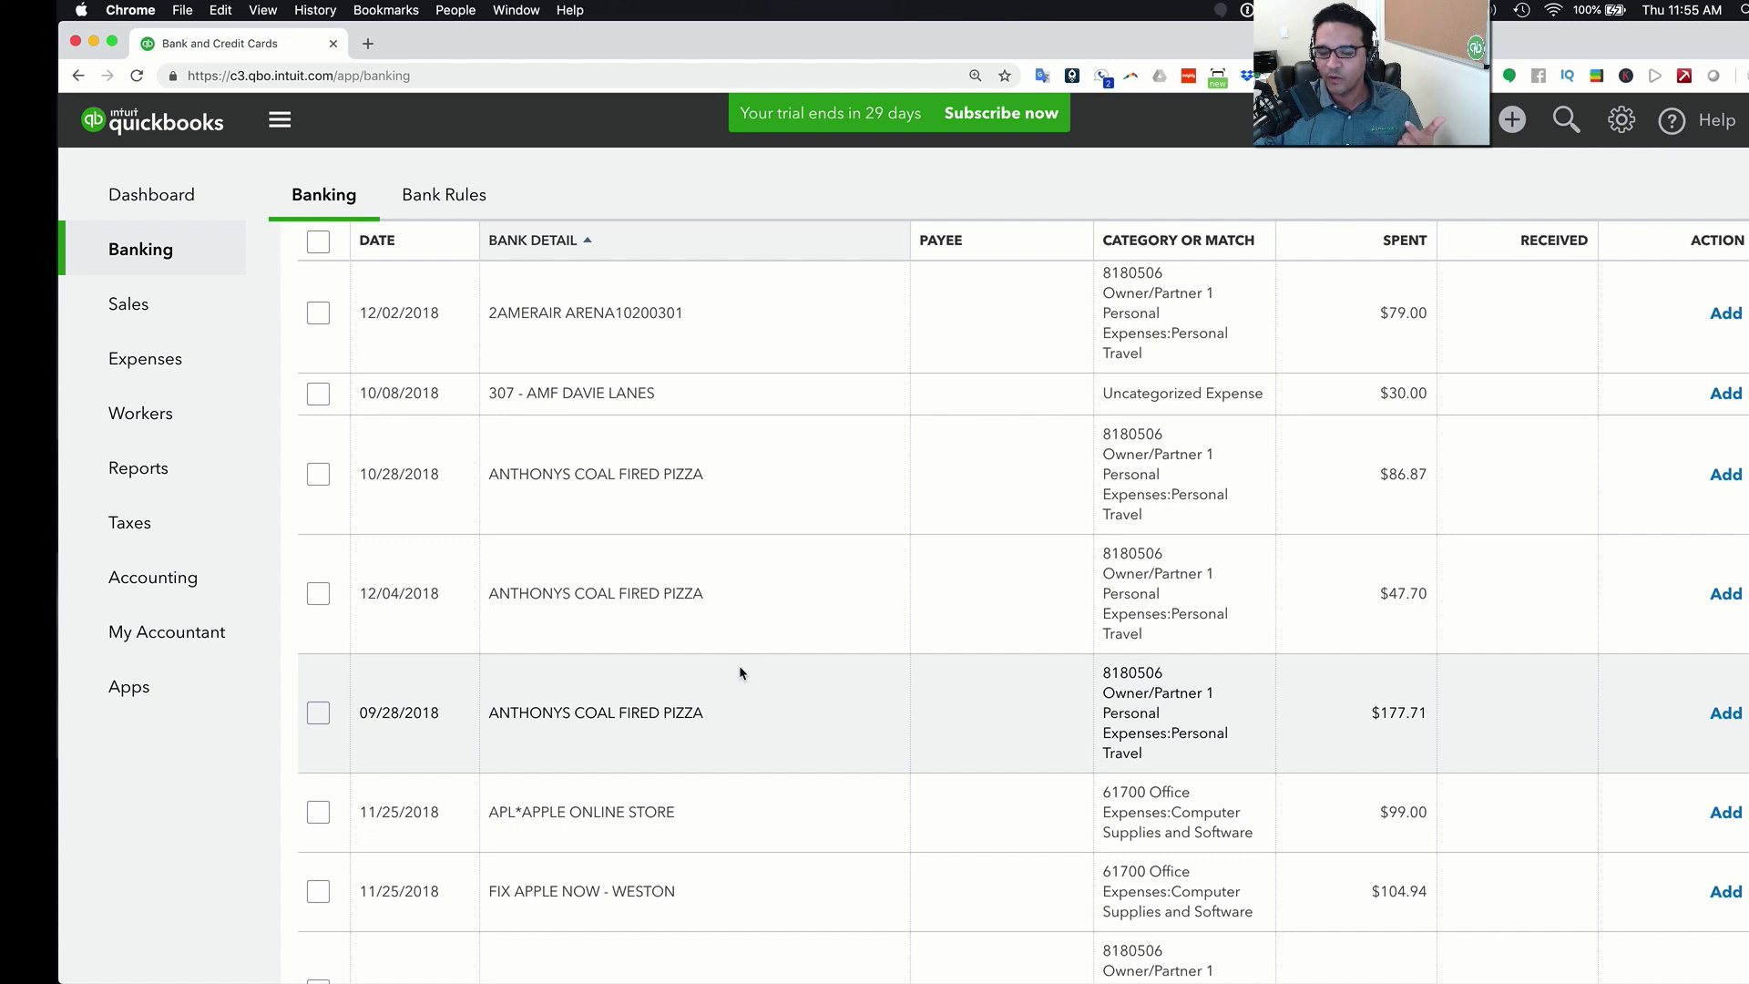
left_click(605, 707)
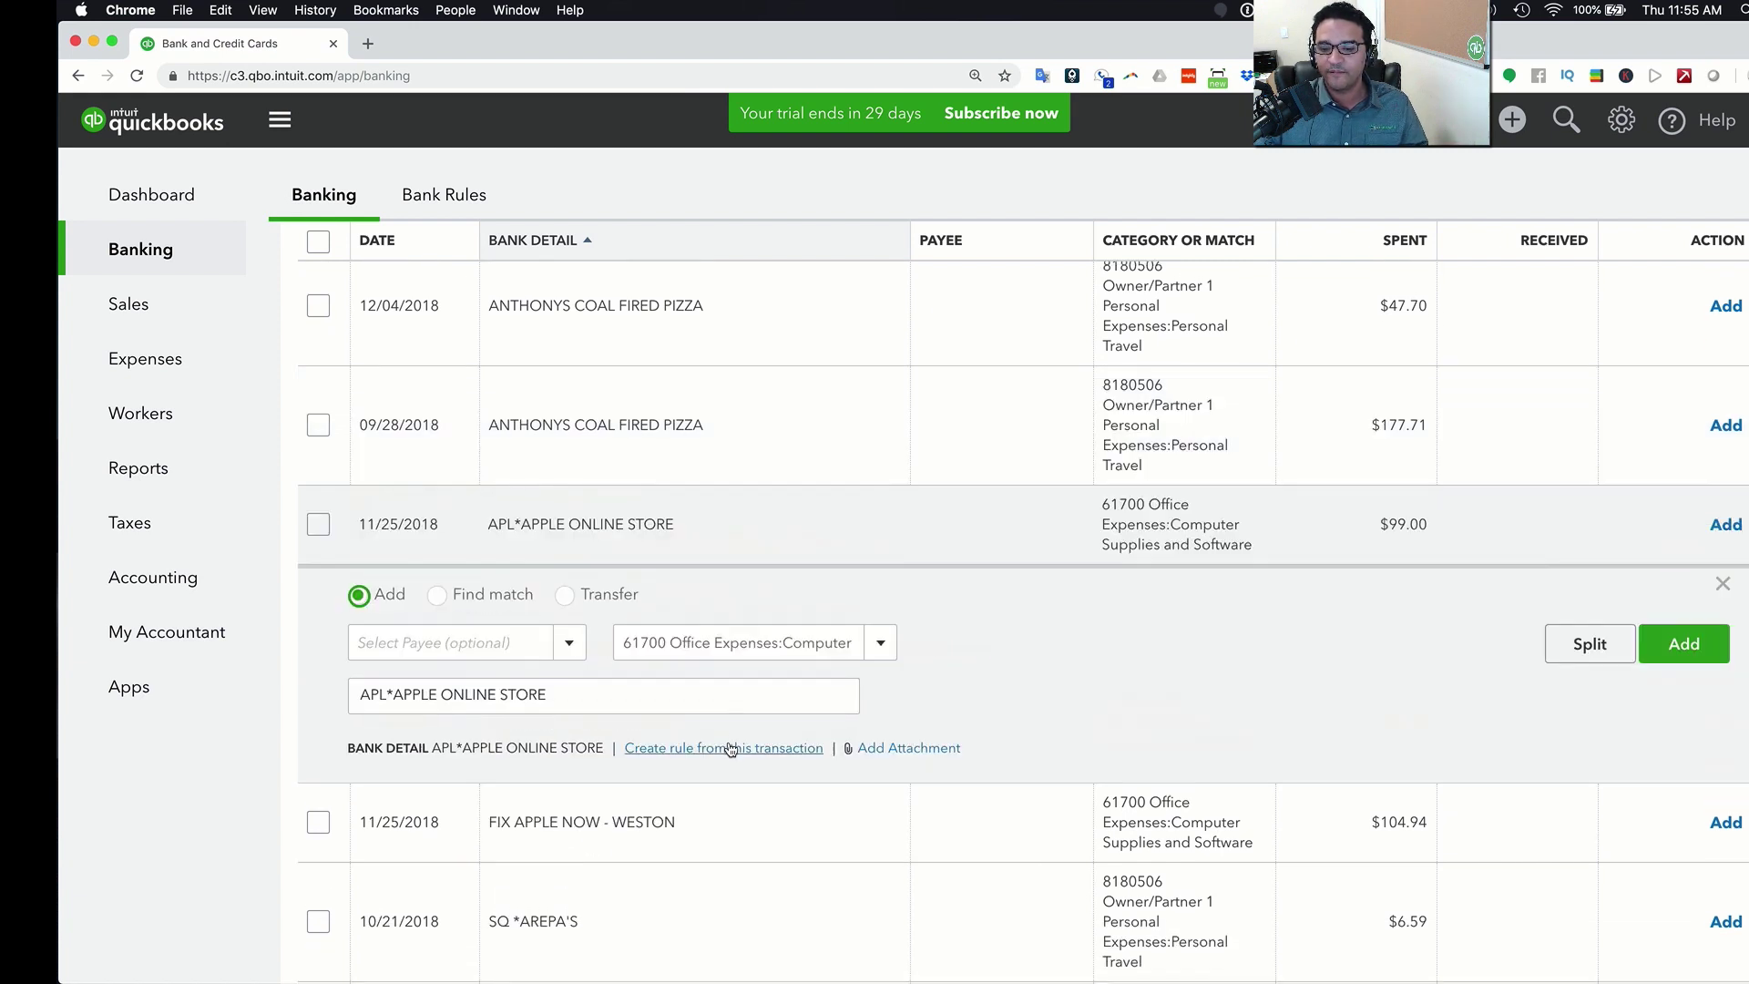
left_click(730, 748)
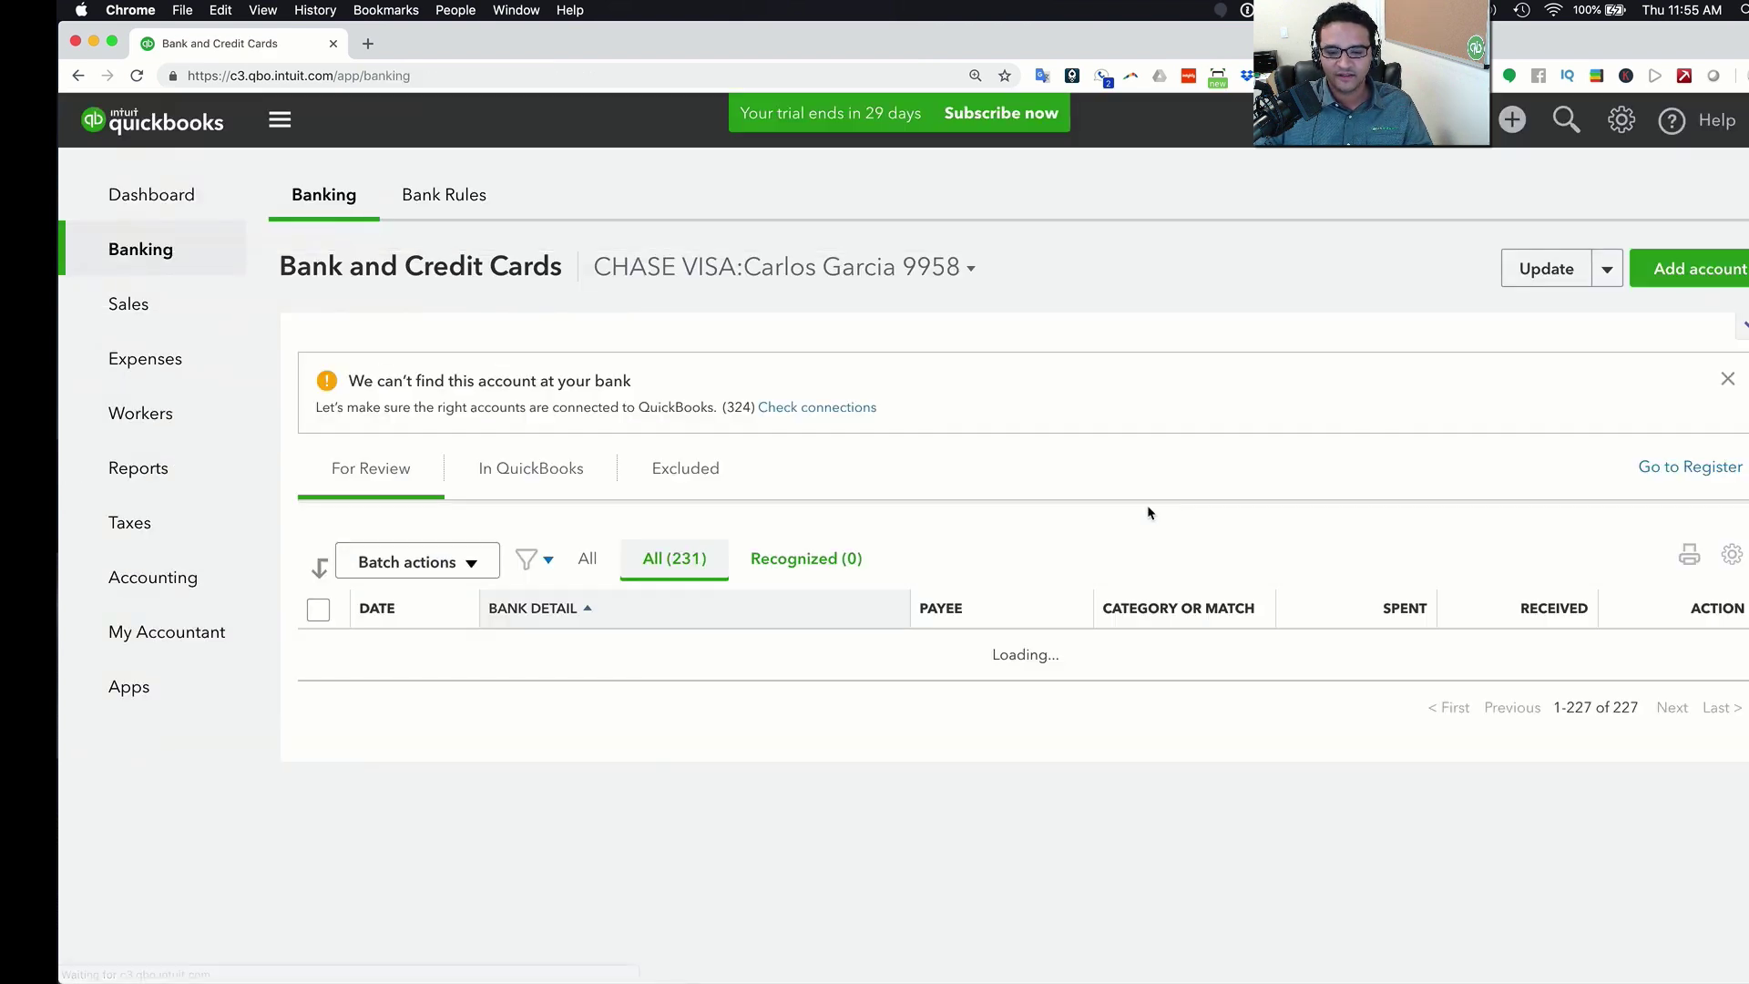
Start a new bank rule from the 09/28/2018 ANTHONYS COAL FIRED PIZZA transaction in the review list
scroll(843, 685, "down", 15)
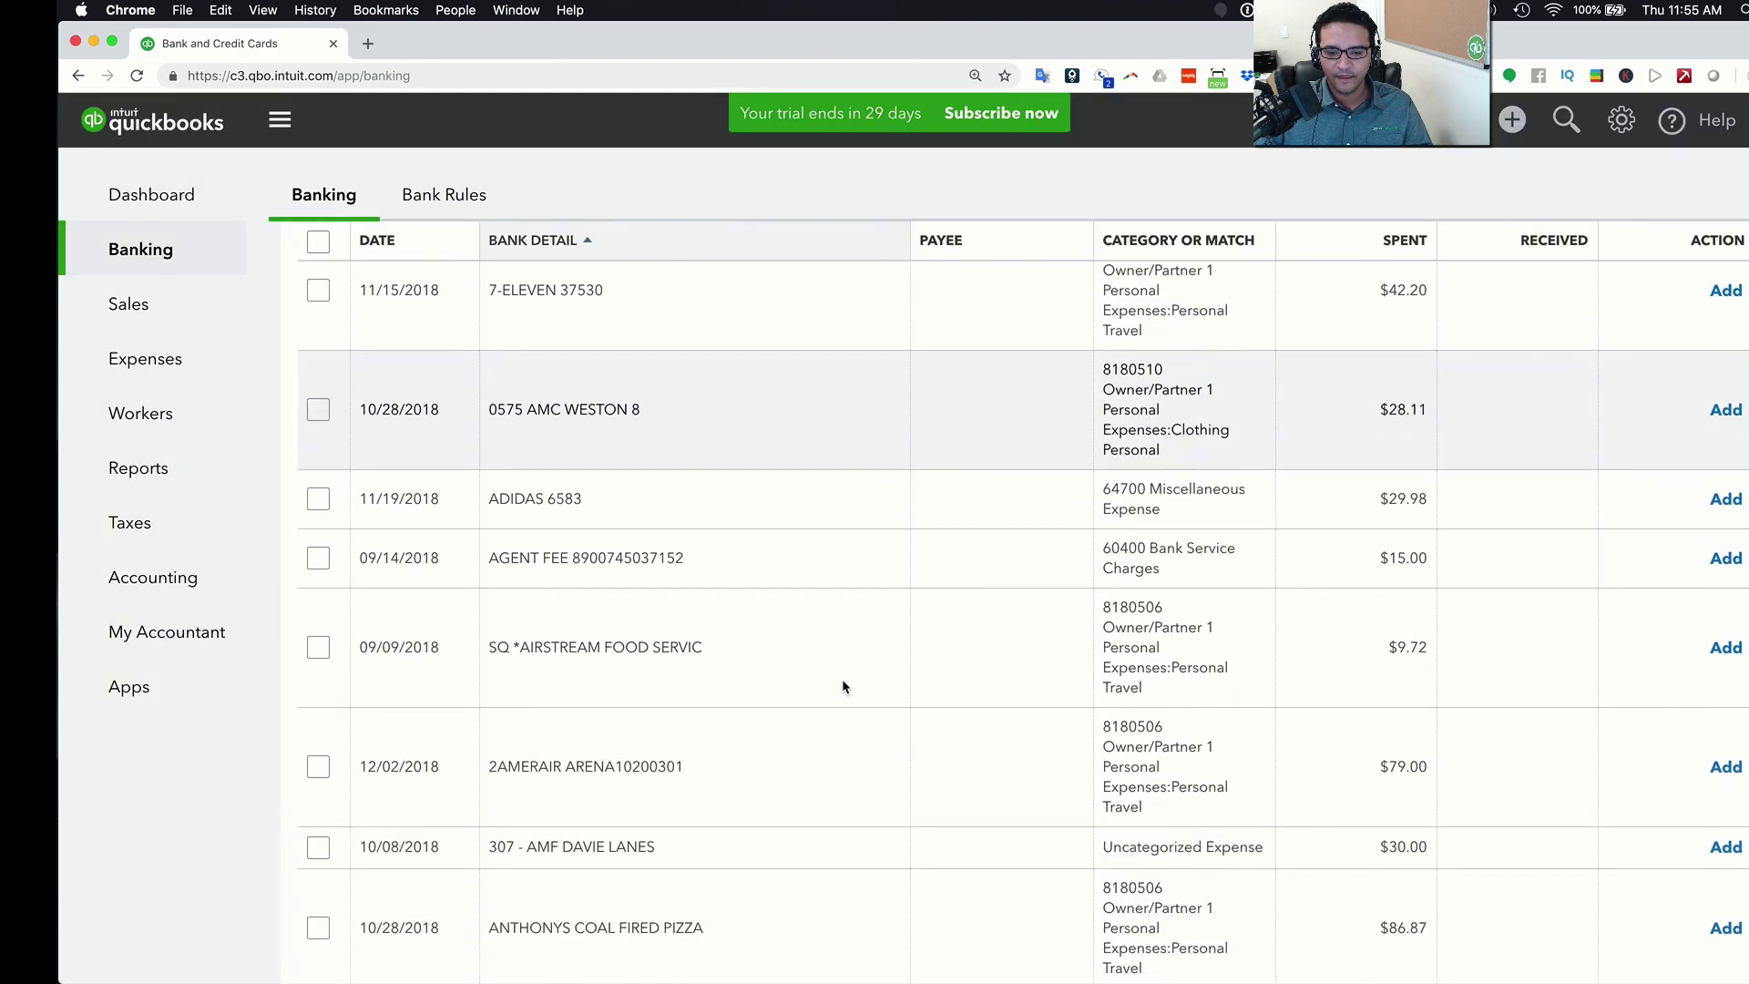
scroll(842, 686, "down", 3)
left_click(721, 488)
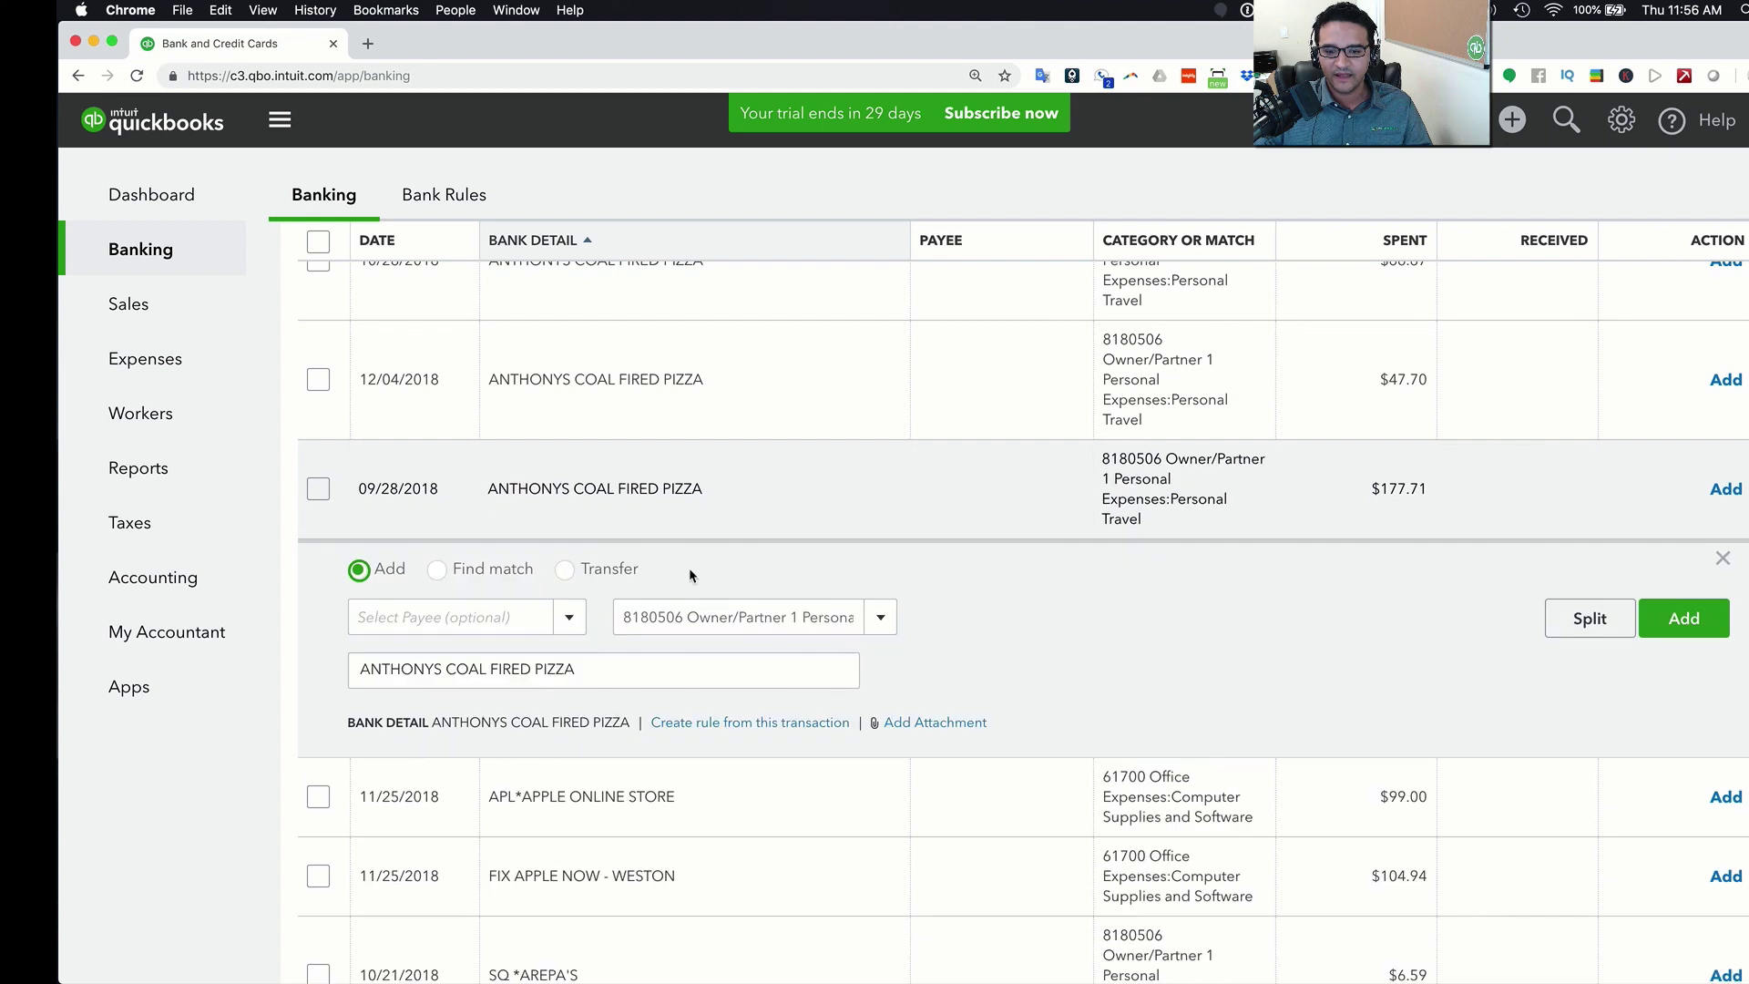
left_click(735, 723)
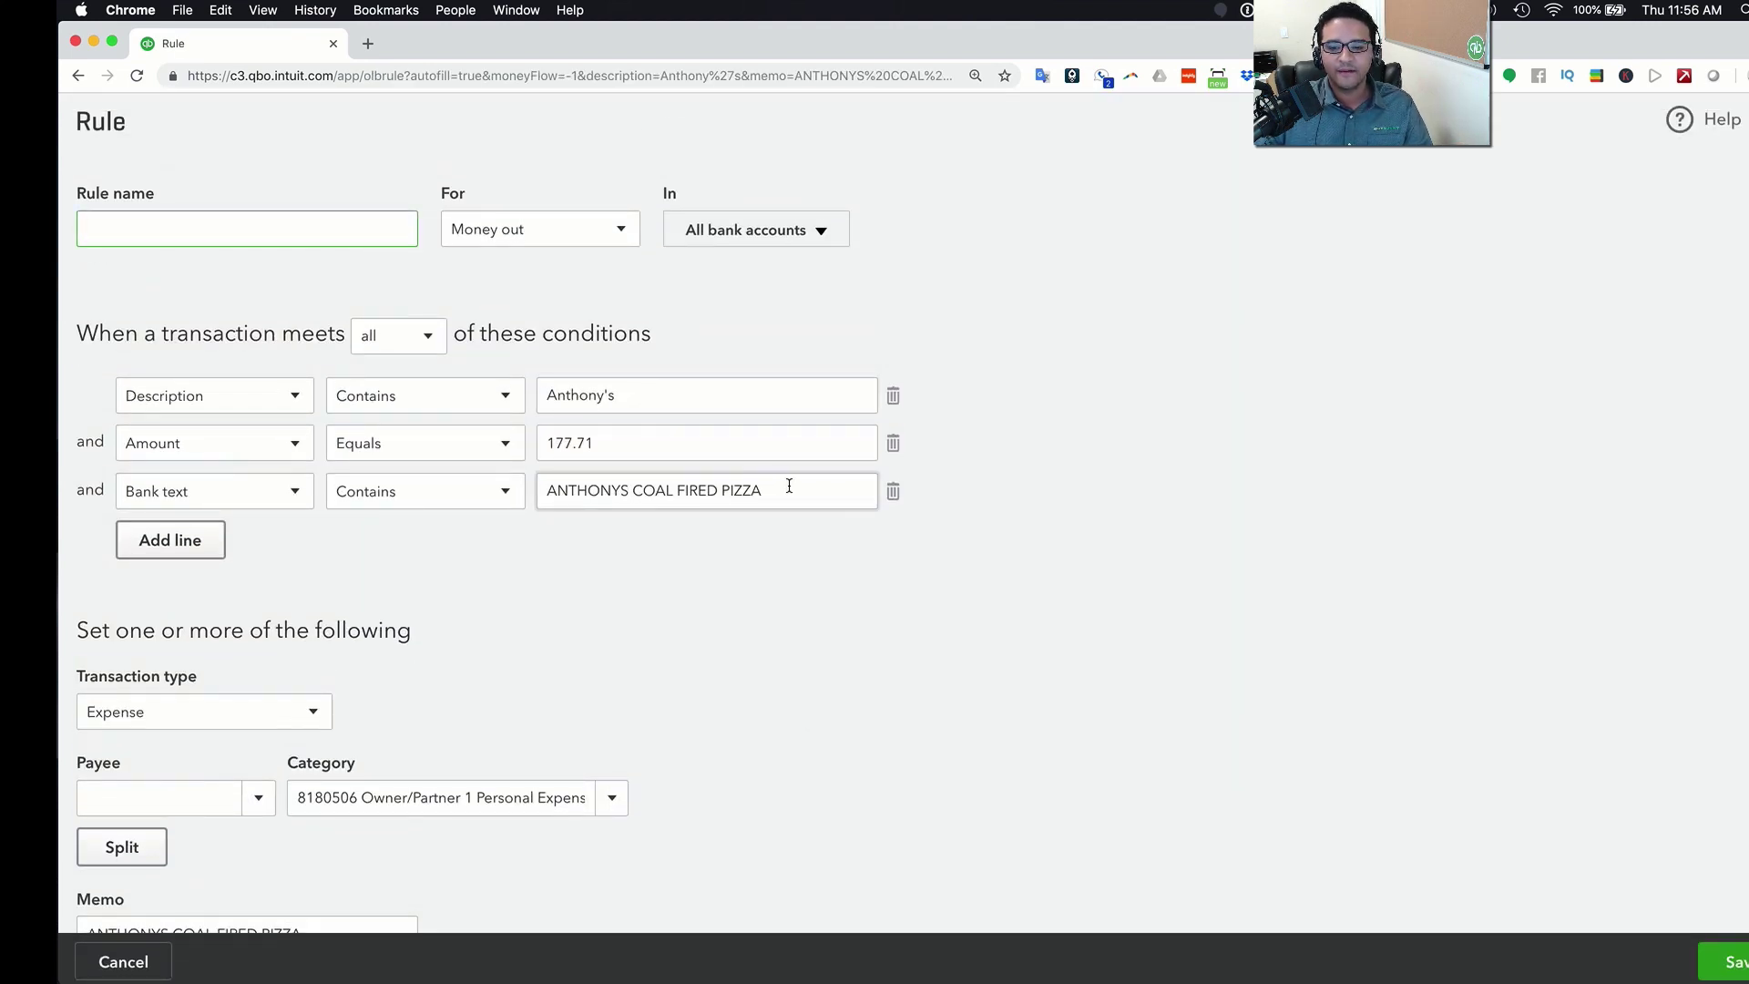
Name the rule ANTHONYS COAL FIRED PIZZA by copying the text of the bank text condition
left_click_drag(788, 489, 538, 496)
right_click(562, 492)
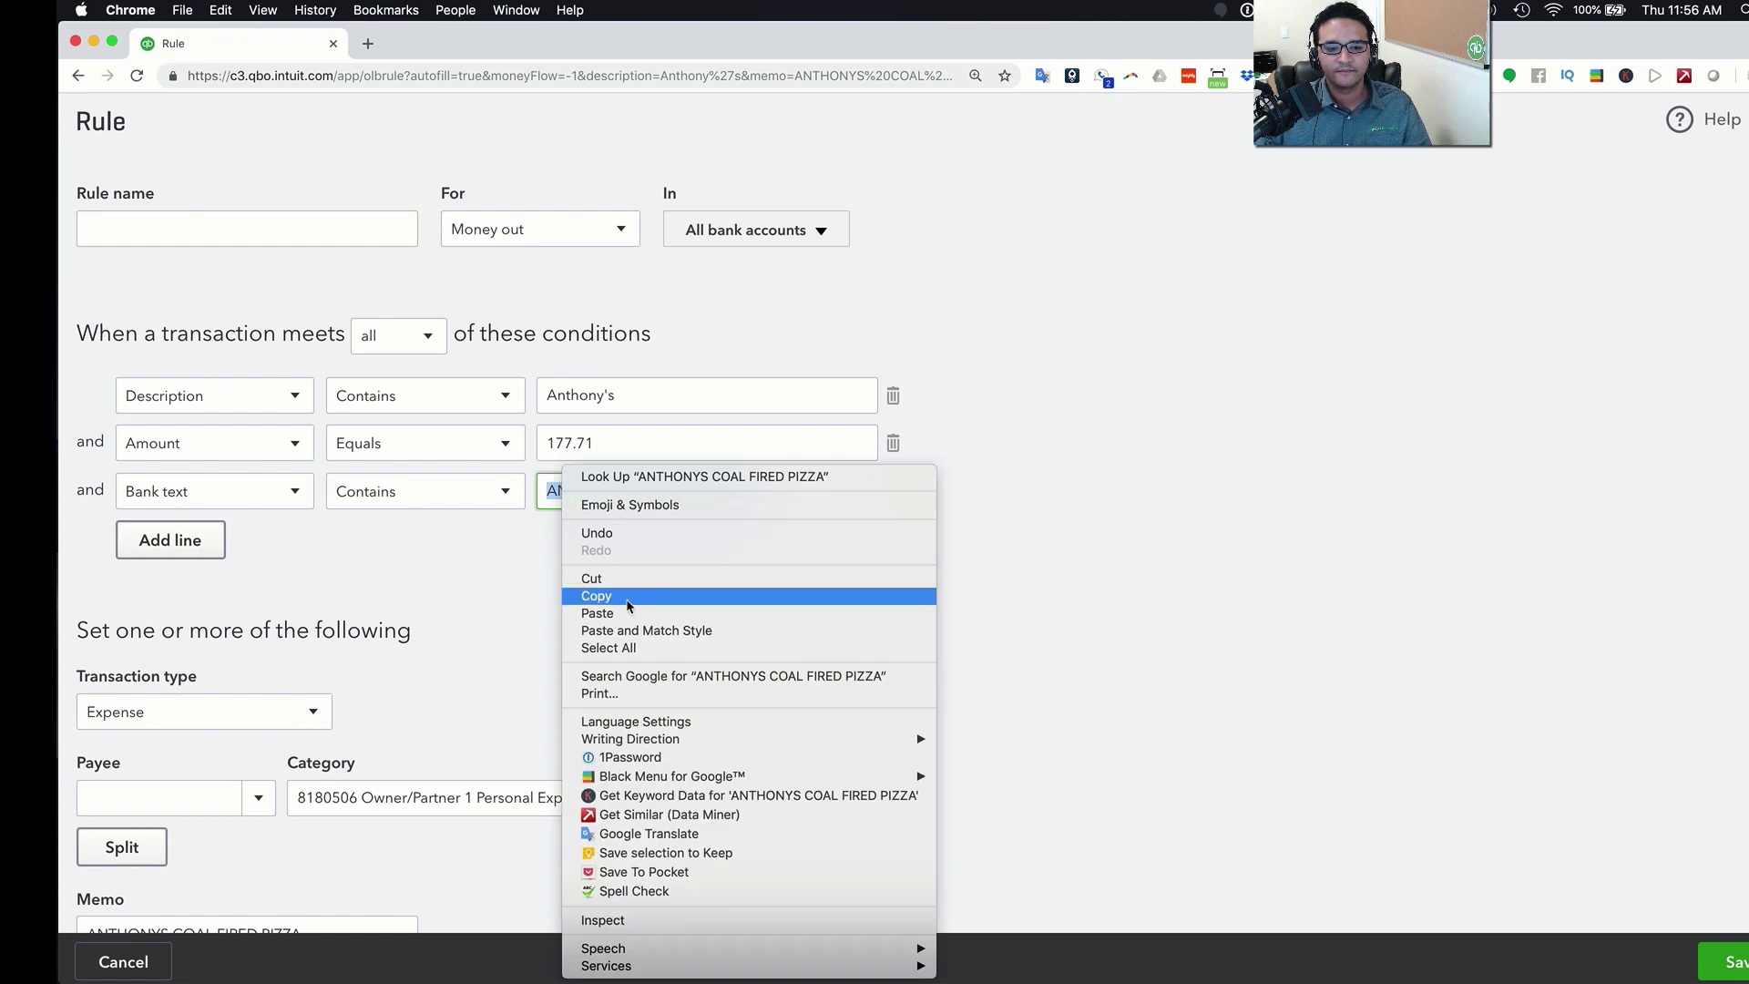
left_click(629, 596)
left_click(168, 234)
right_click(168, 235)
left_click(234, 355)
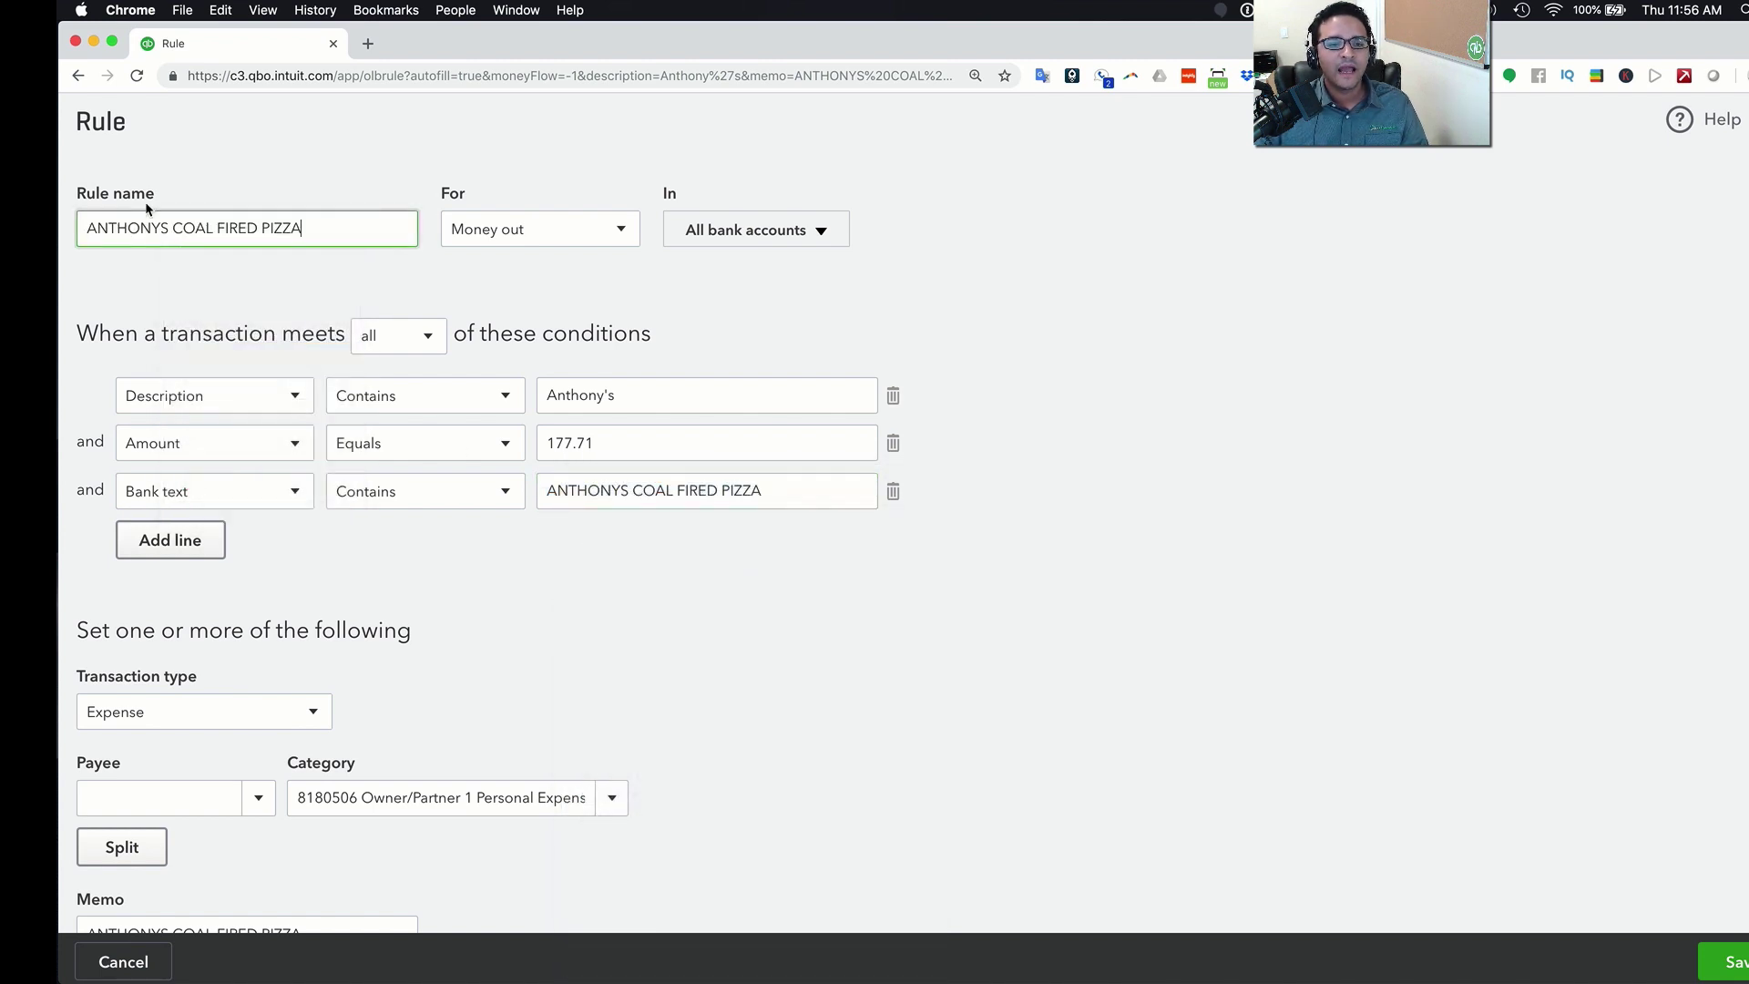
Make the rule match any condition and remove the description and amount conditions, keeping only the bank text one
left_click(376, 341)
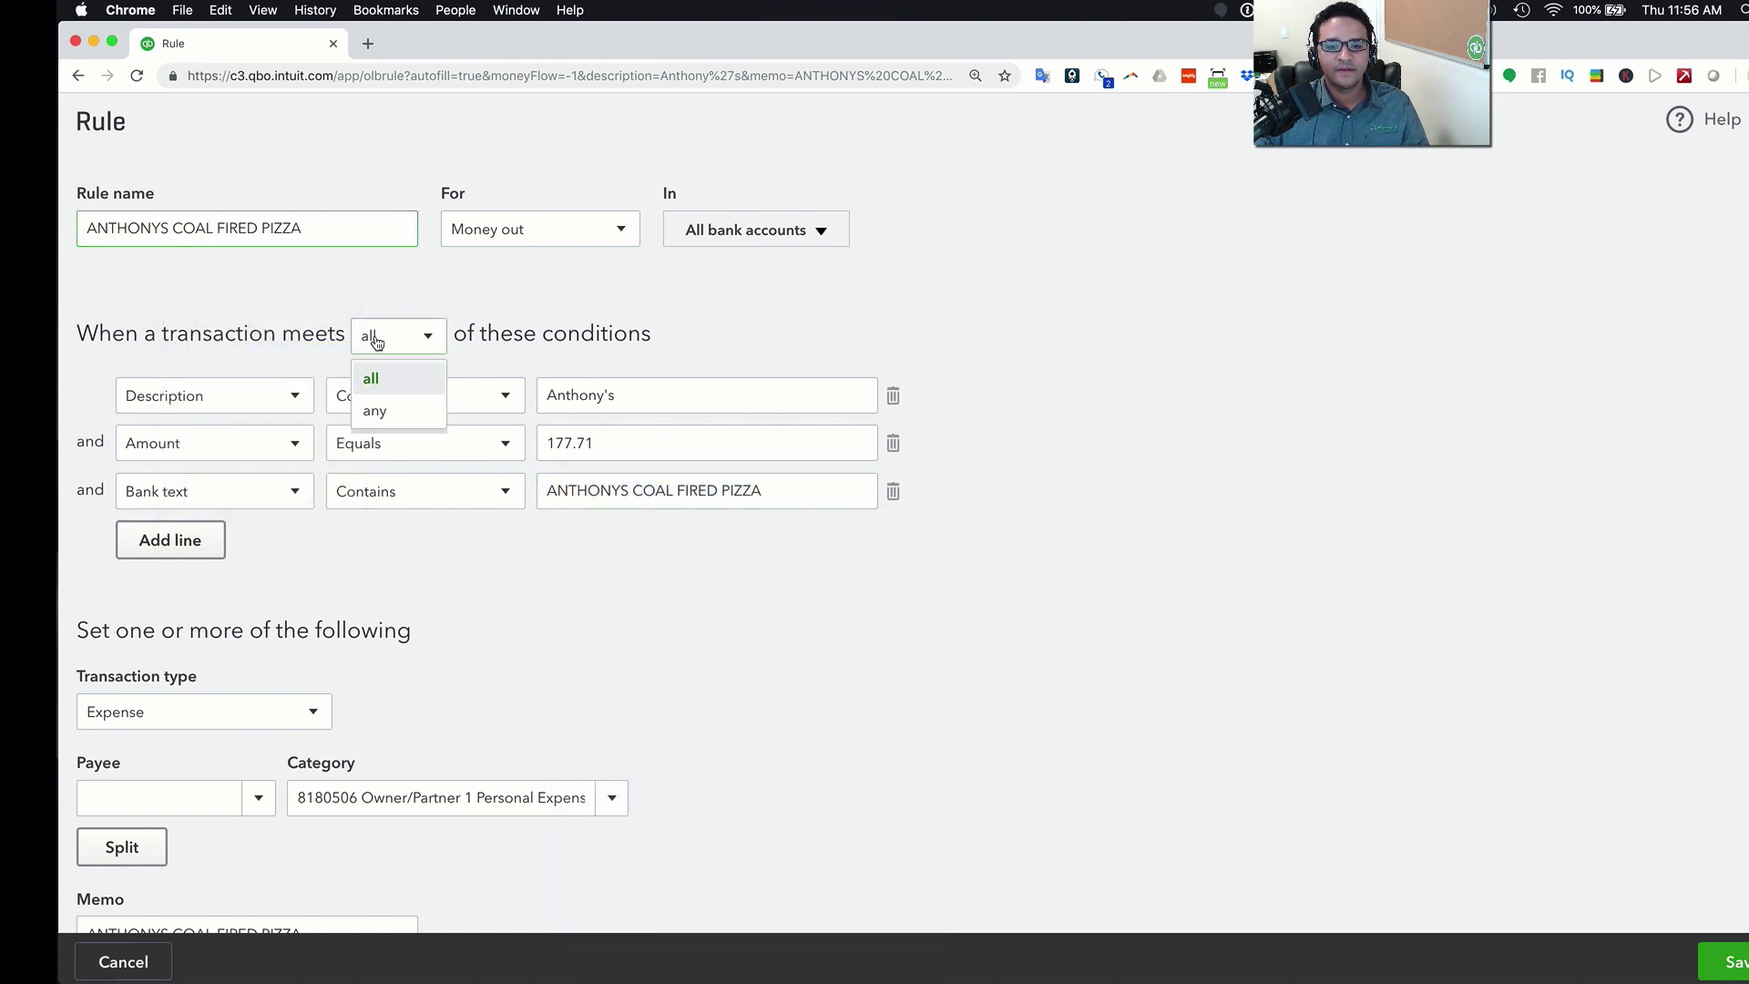
left_click(379, 409)
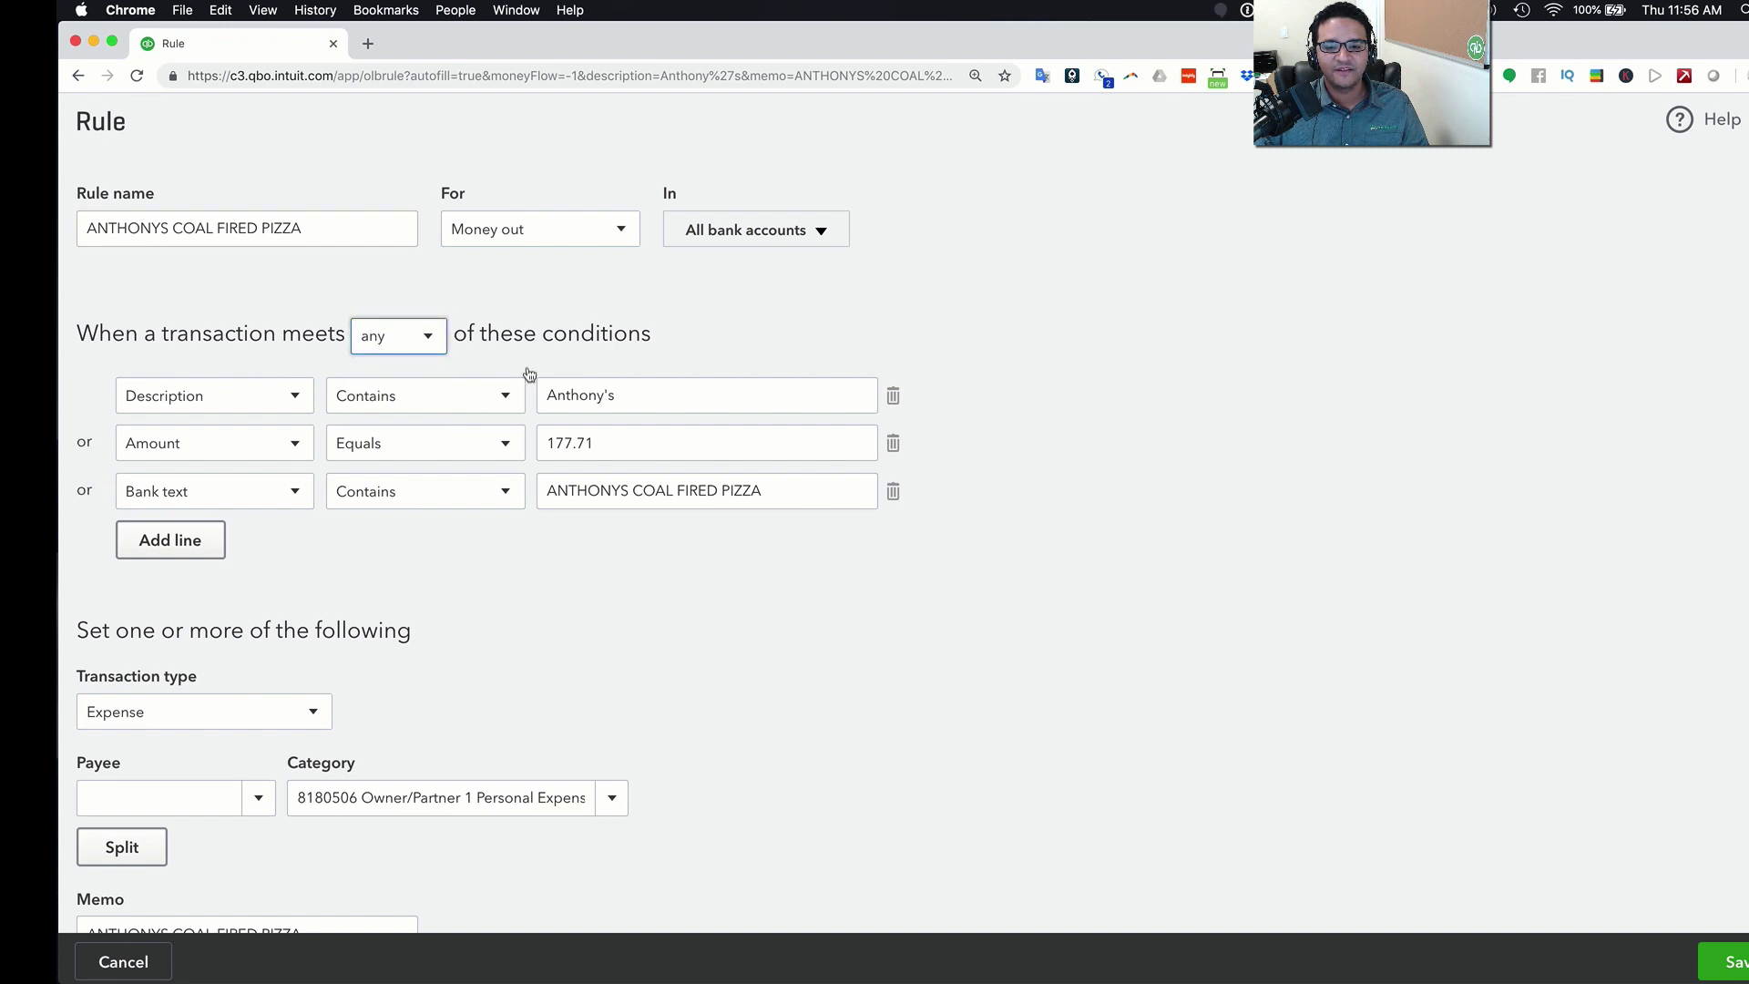
left_click(894, 398)
left_click(894, 398)
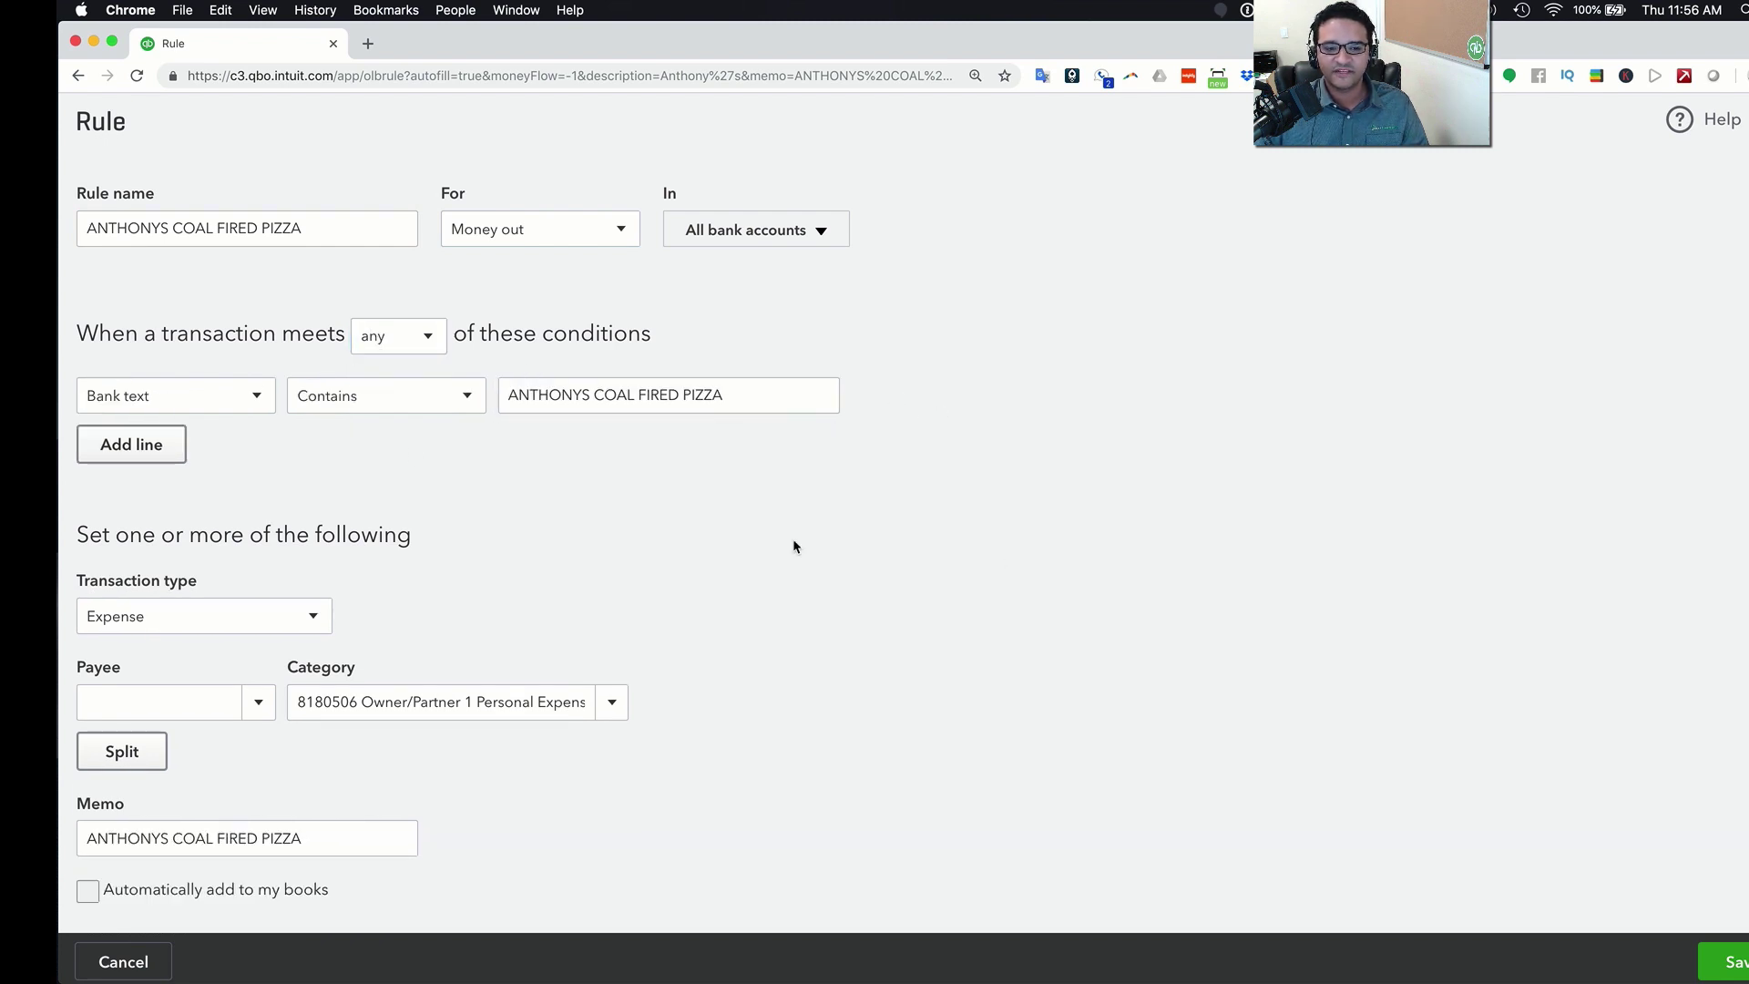
Set the rule's payee to ANTHONYS COAL FIRED PIZZA, copied from the bank text, and save it as a new vendor
left_click_drag(724, 395, 499, 394)
key("super+c")
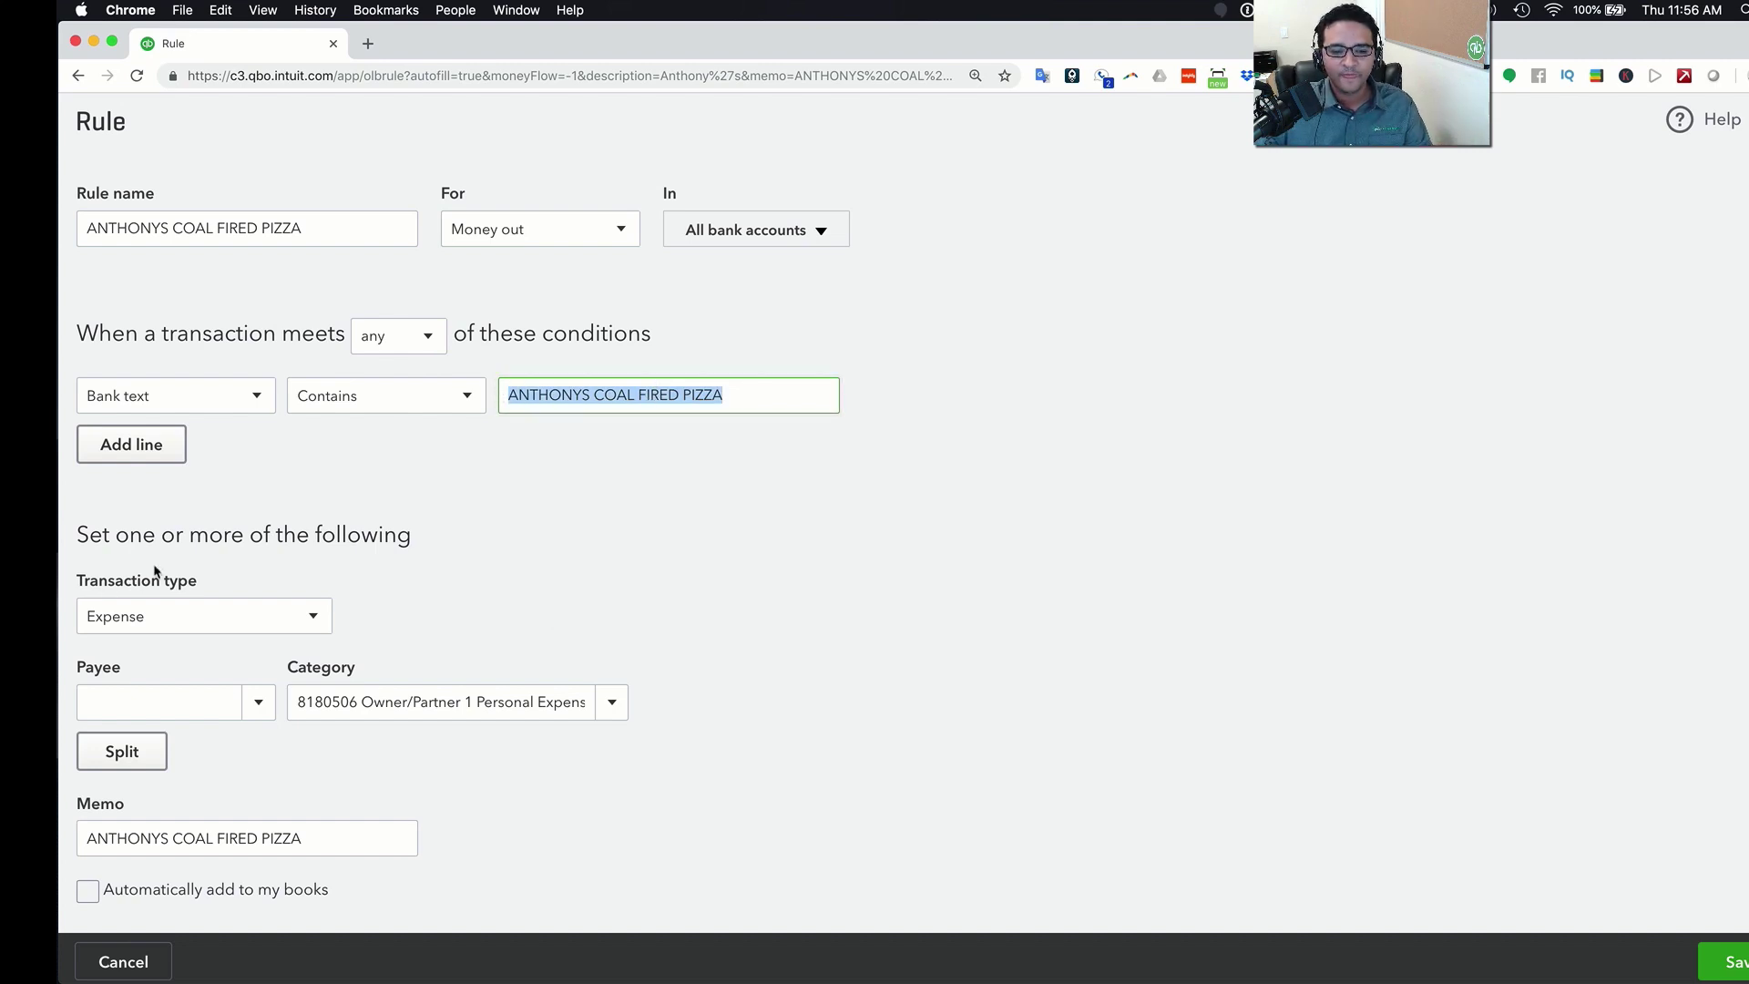
left_click(146, 701)
right_click(147, 703)
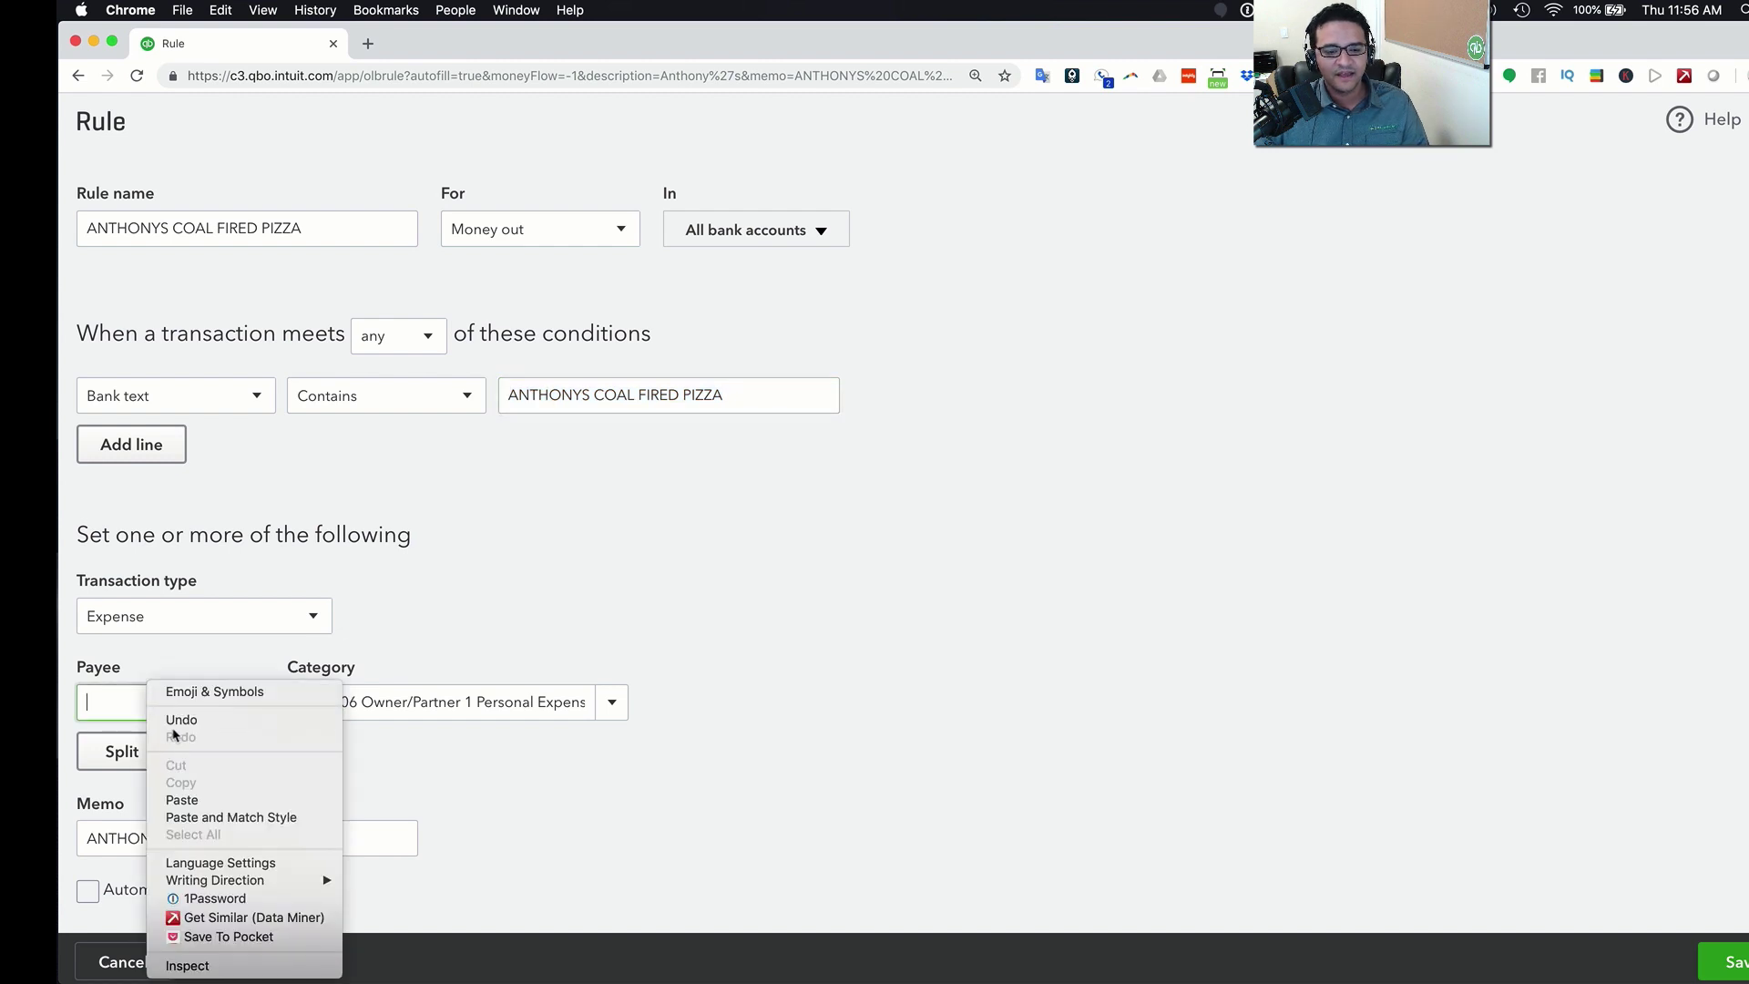
left_click(201, 799)
left_click(226, 742)
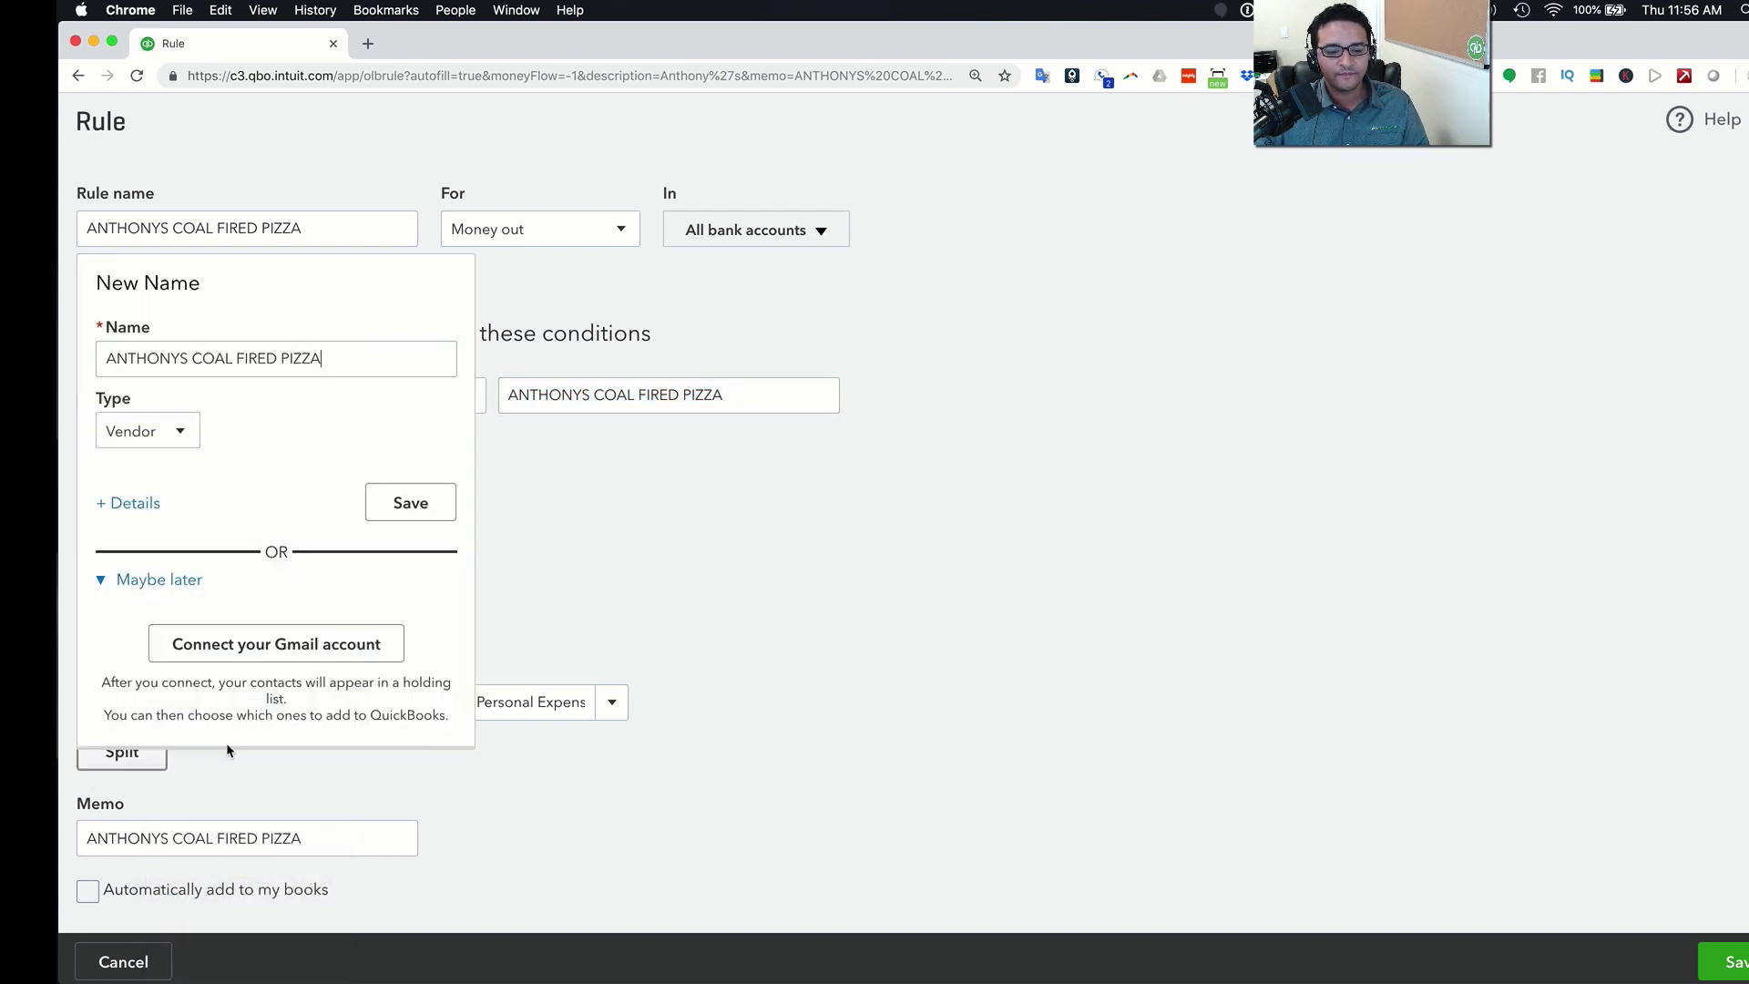
left_click(389, 513)
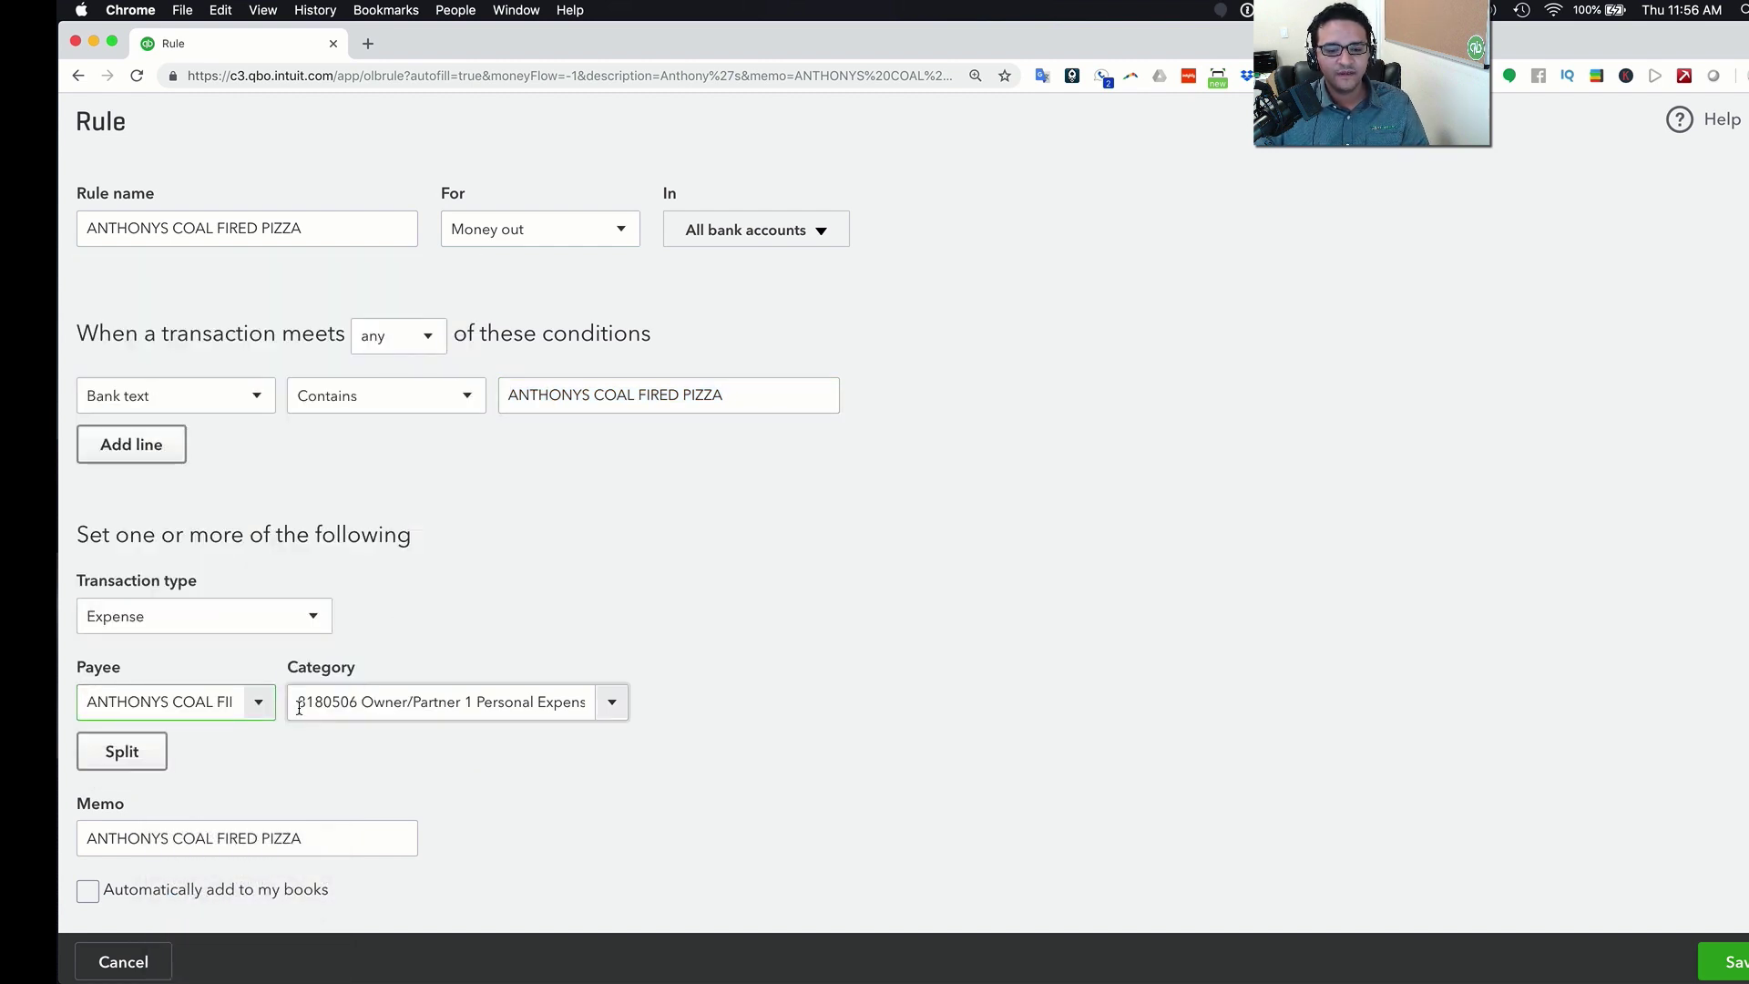
Set the rule's category to 64300 Advertising and Promotion:Meals for Clients and Events
left_click(300, 701)
type("mea")
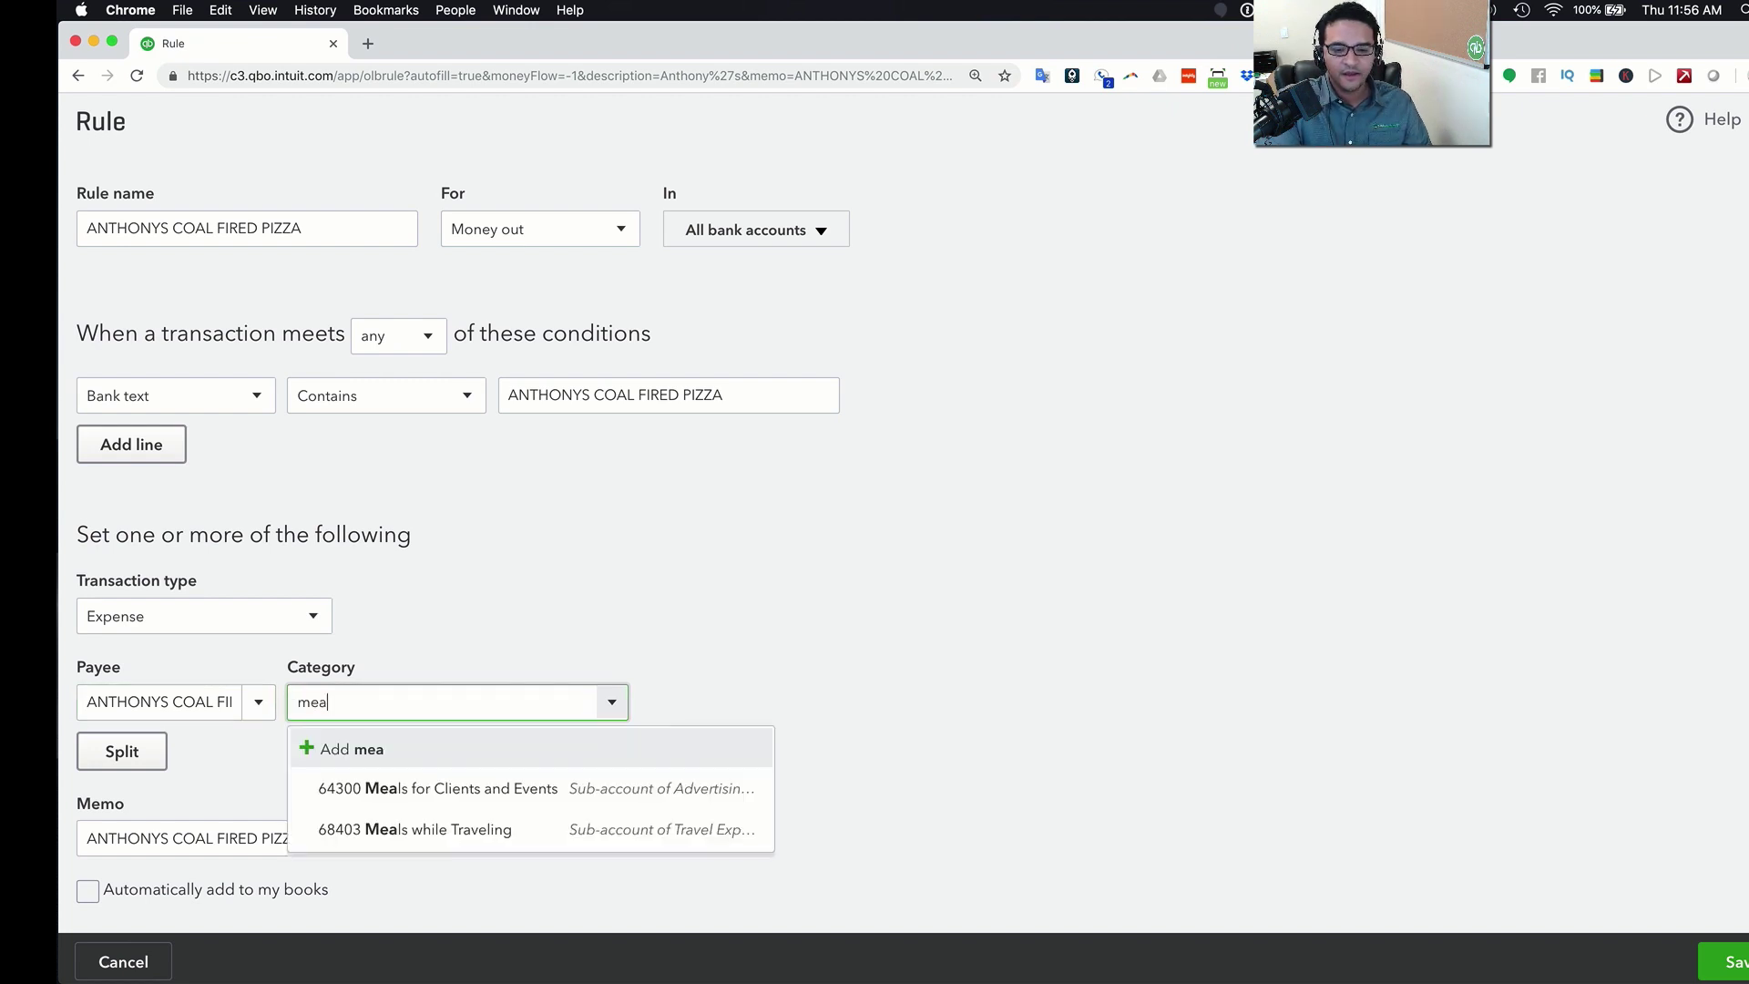
left_click(495, 789)
left_click_drag(297, 703, 640, 724)
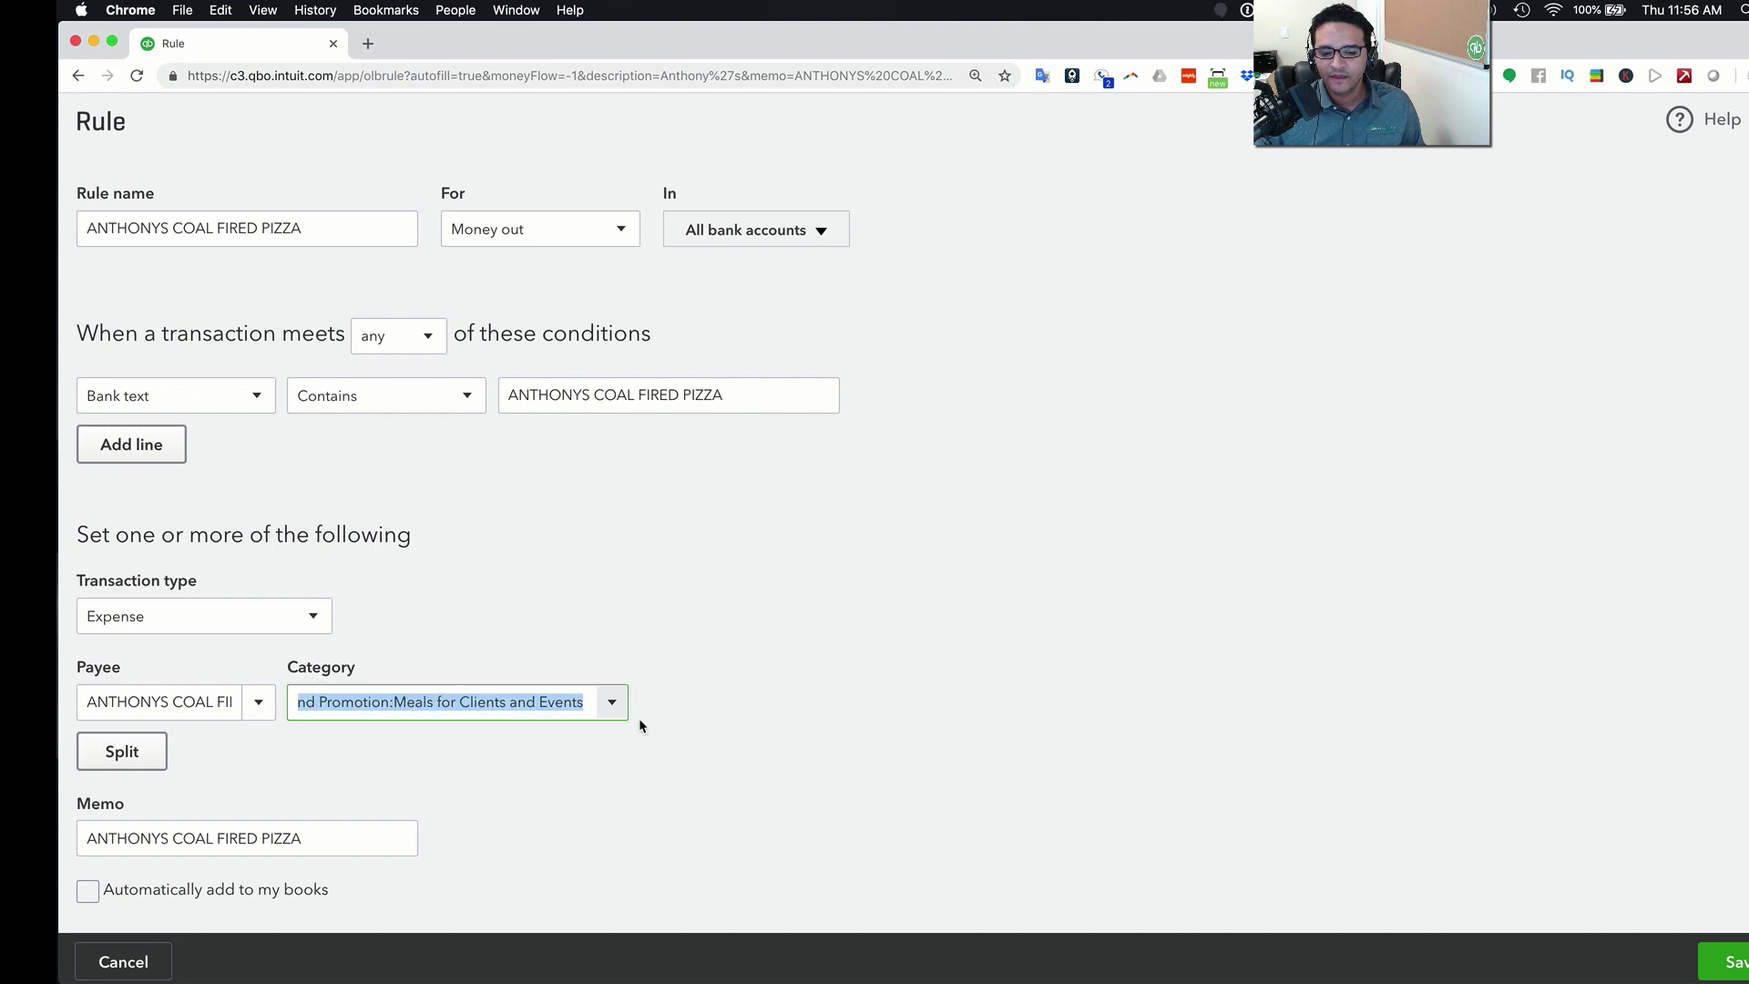
left_click(523, 743)
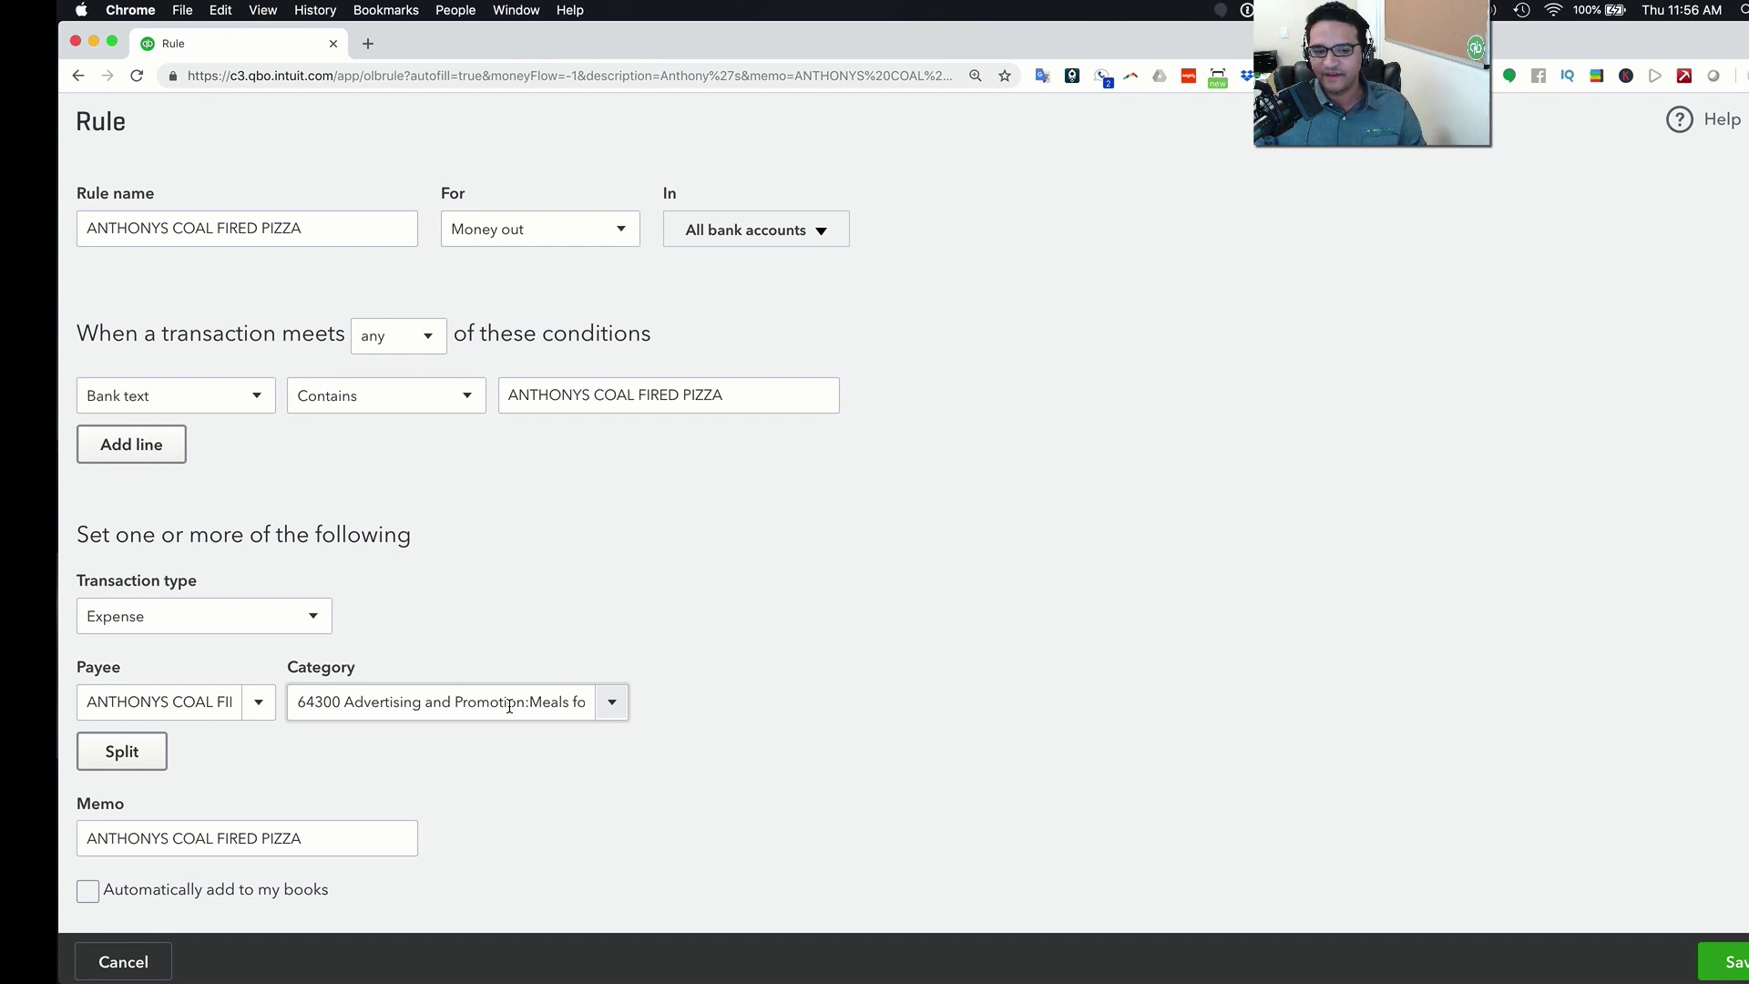
Save the rule with an empty memo and check the Anthonys Coal Fired Pizza transactions in the review list
triple_click(334, 842)
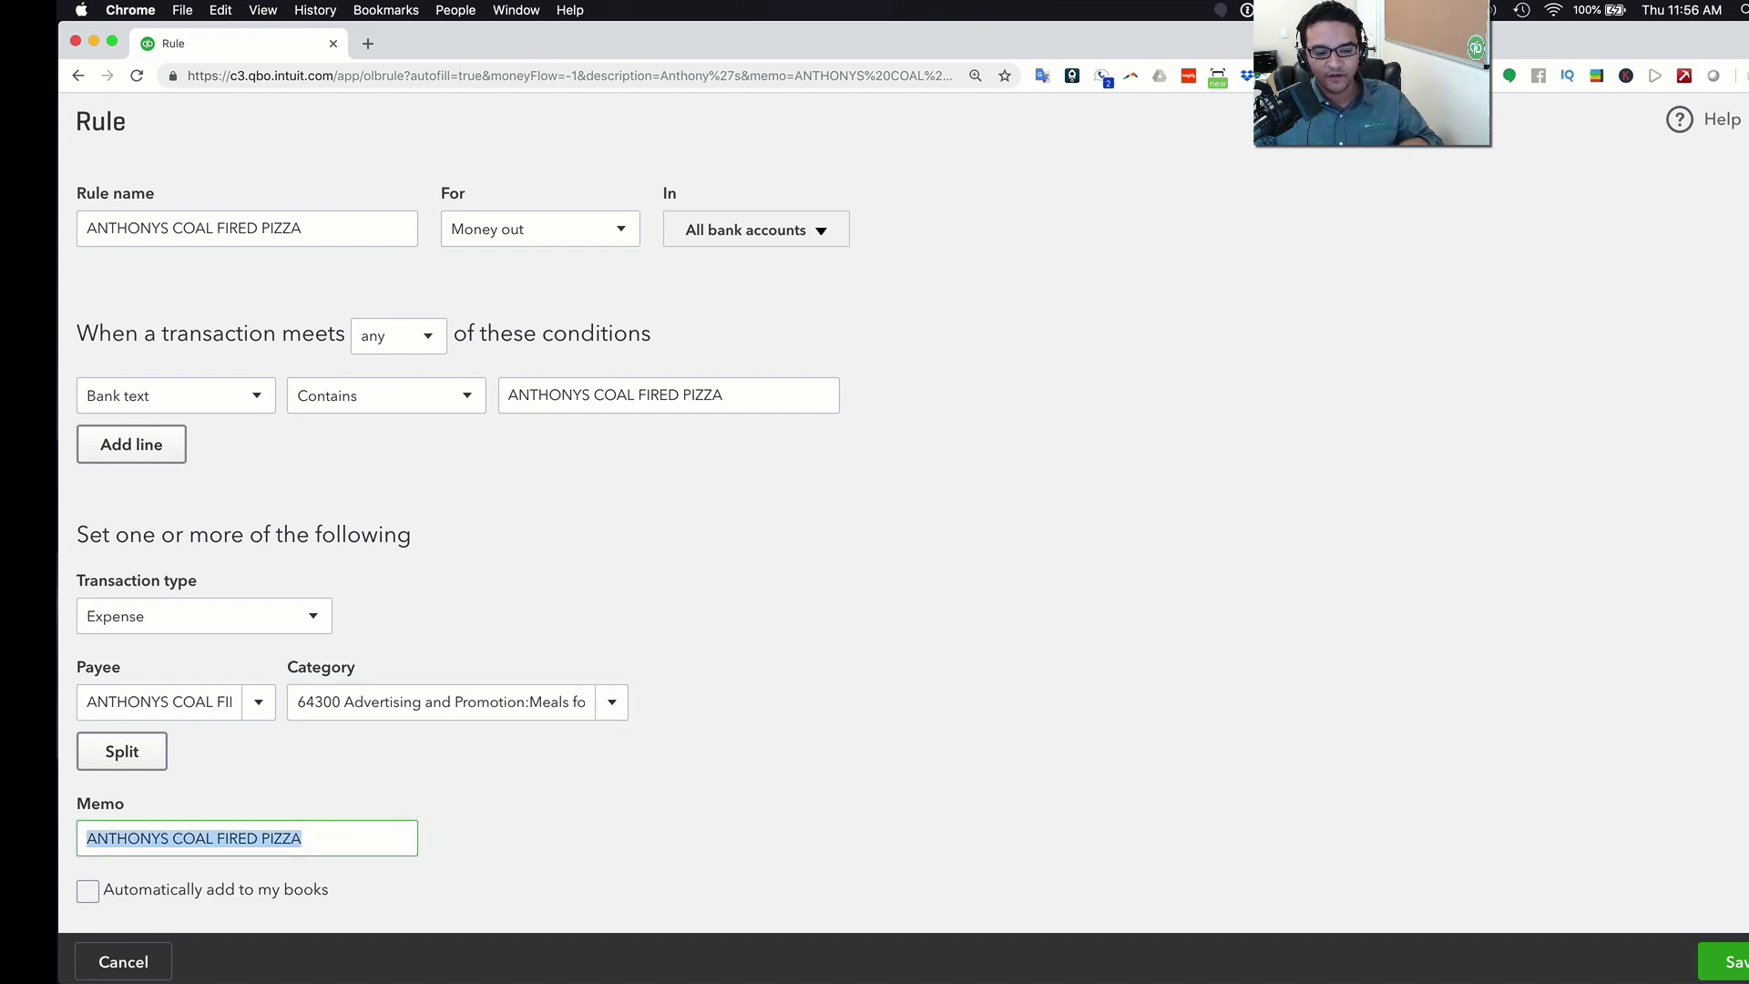
key("BackSpace")
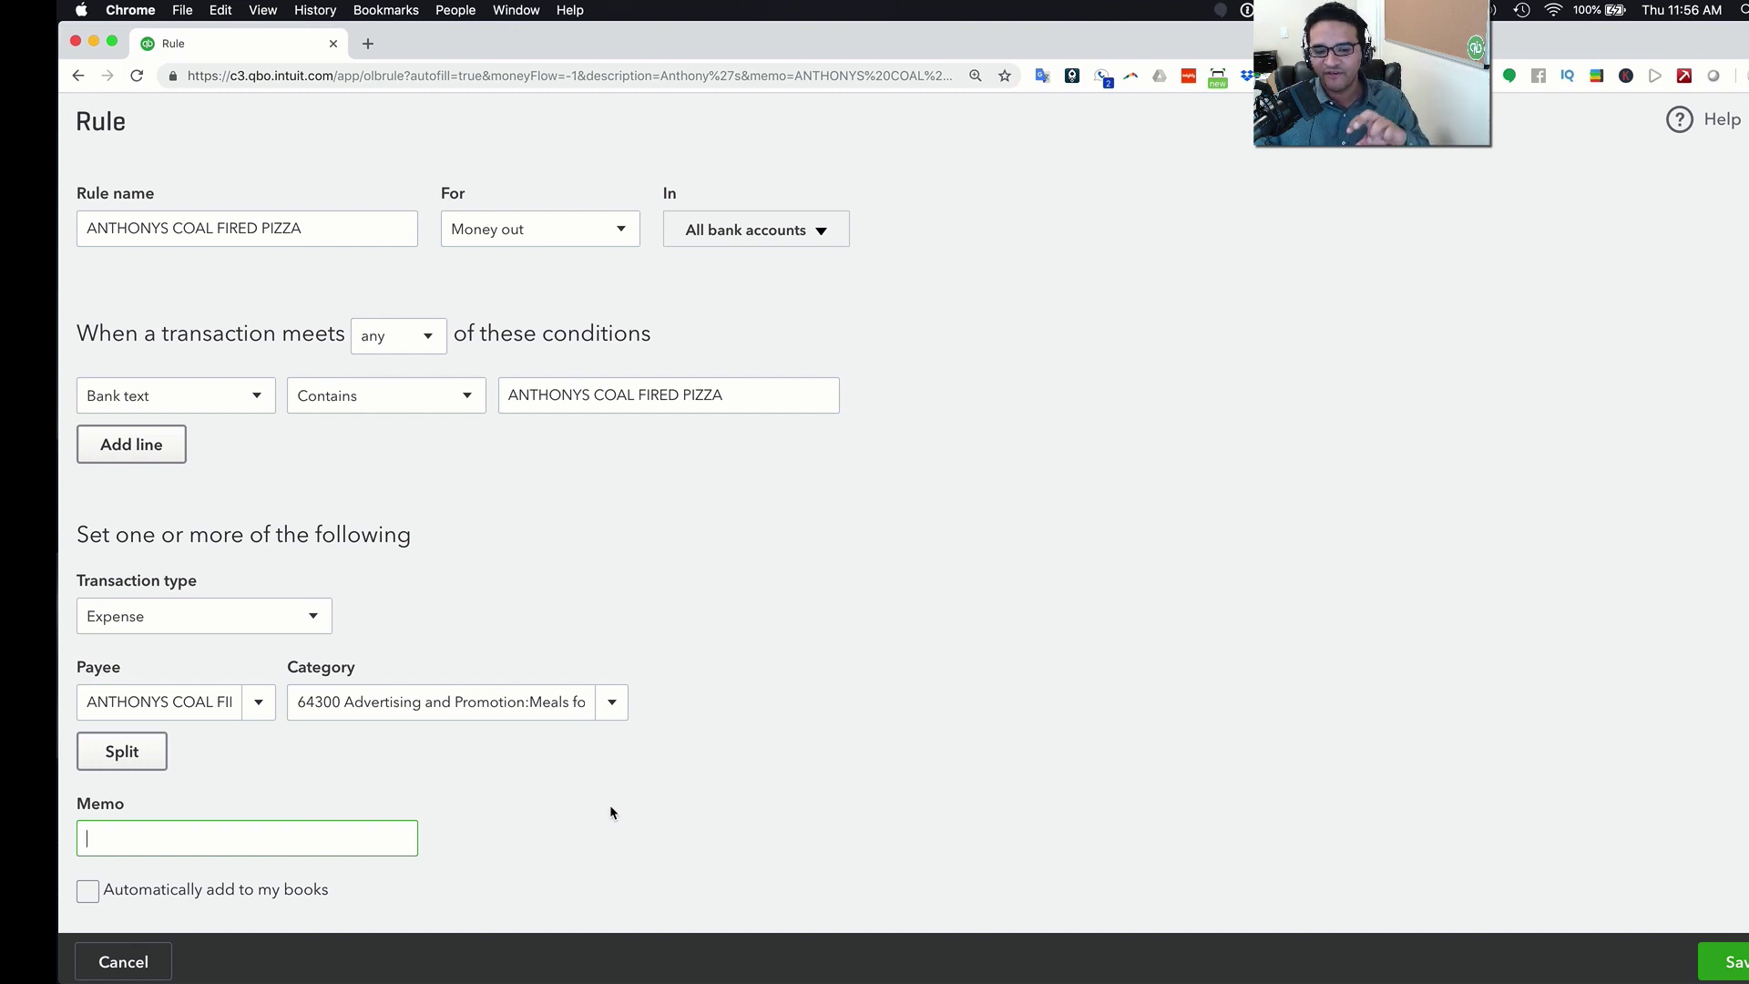
left_click(1718, 961)
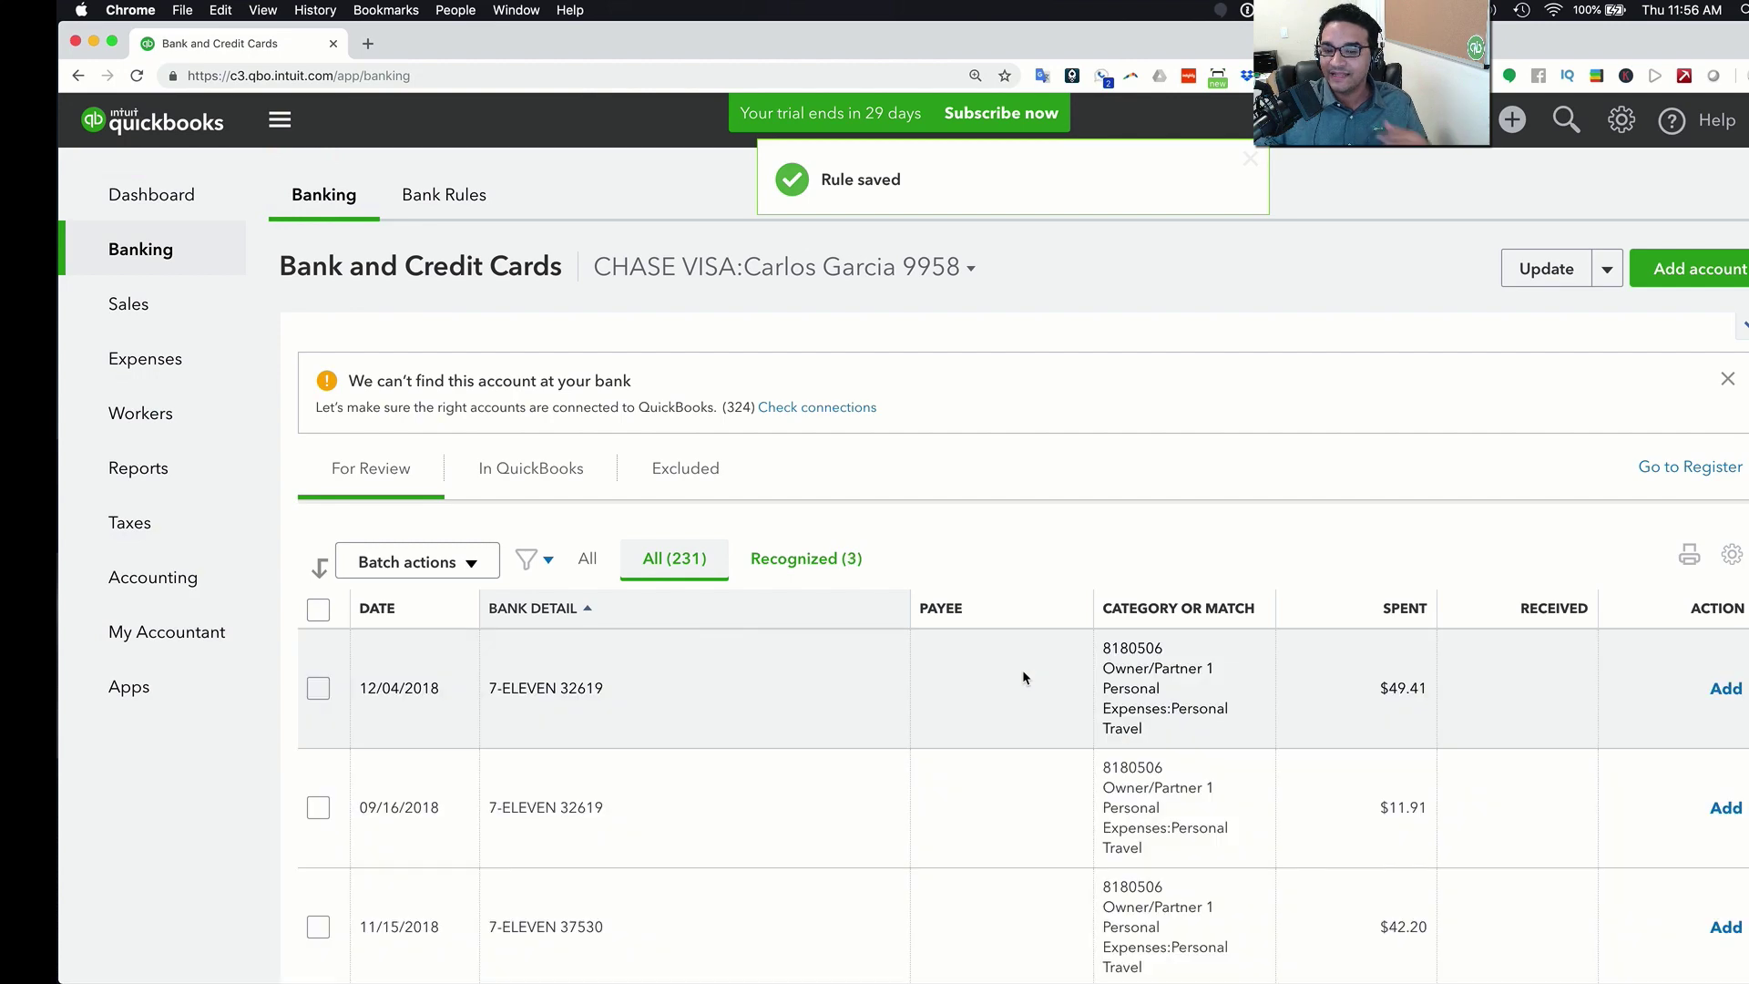
scroll(1021, 669, "down", 10)
scroll(999, 659, "down", 1)
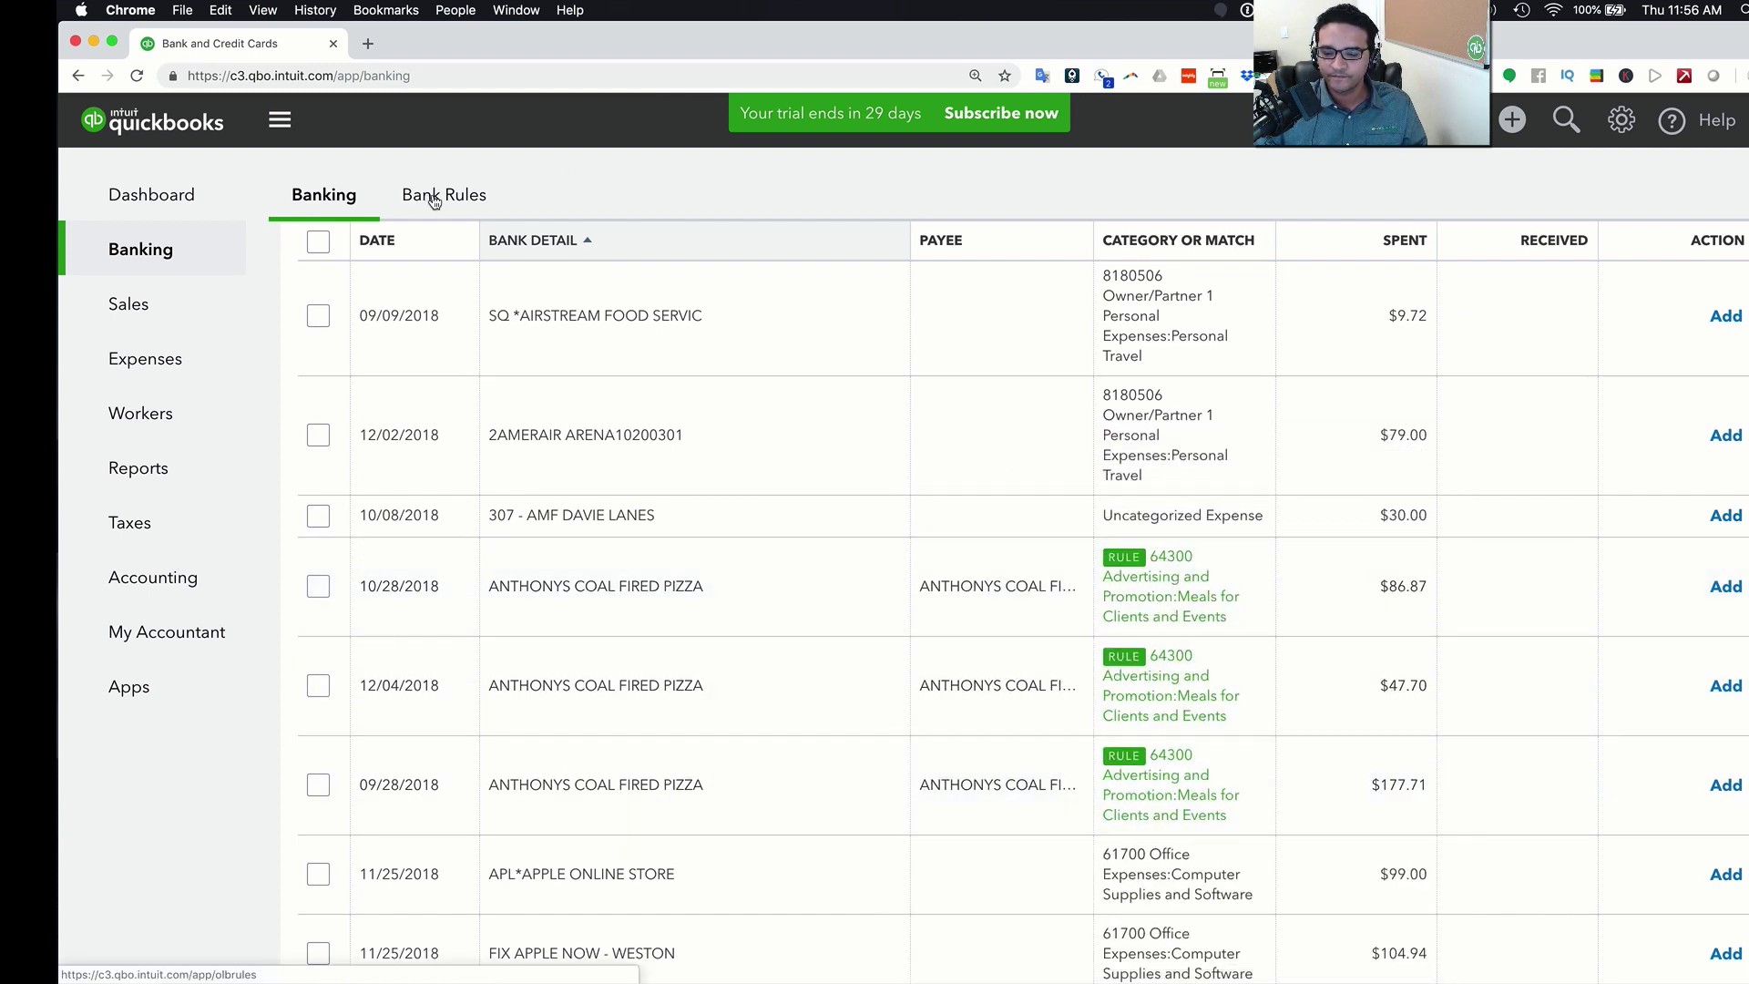
Open the ANTHONYS COAL FIRED PIZZA bank rule for editing and make it require all conditions
left_click(434, 201)
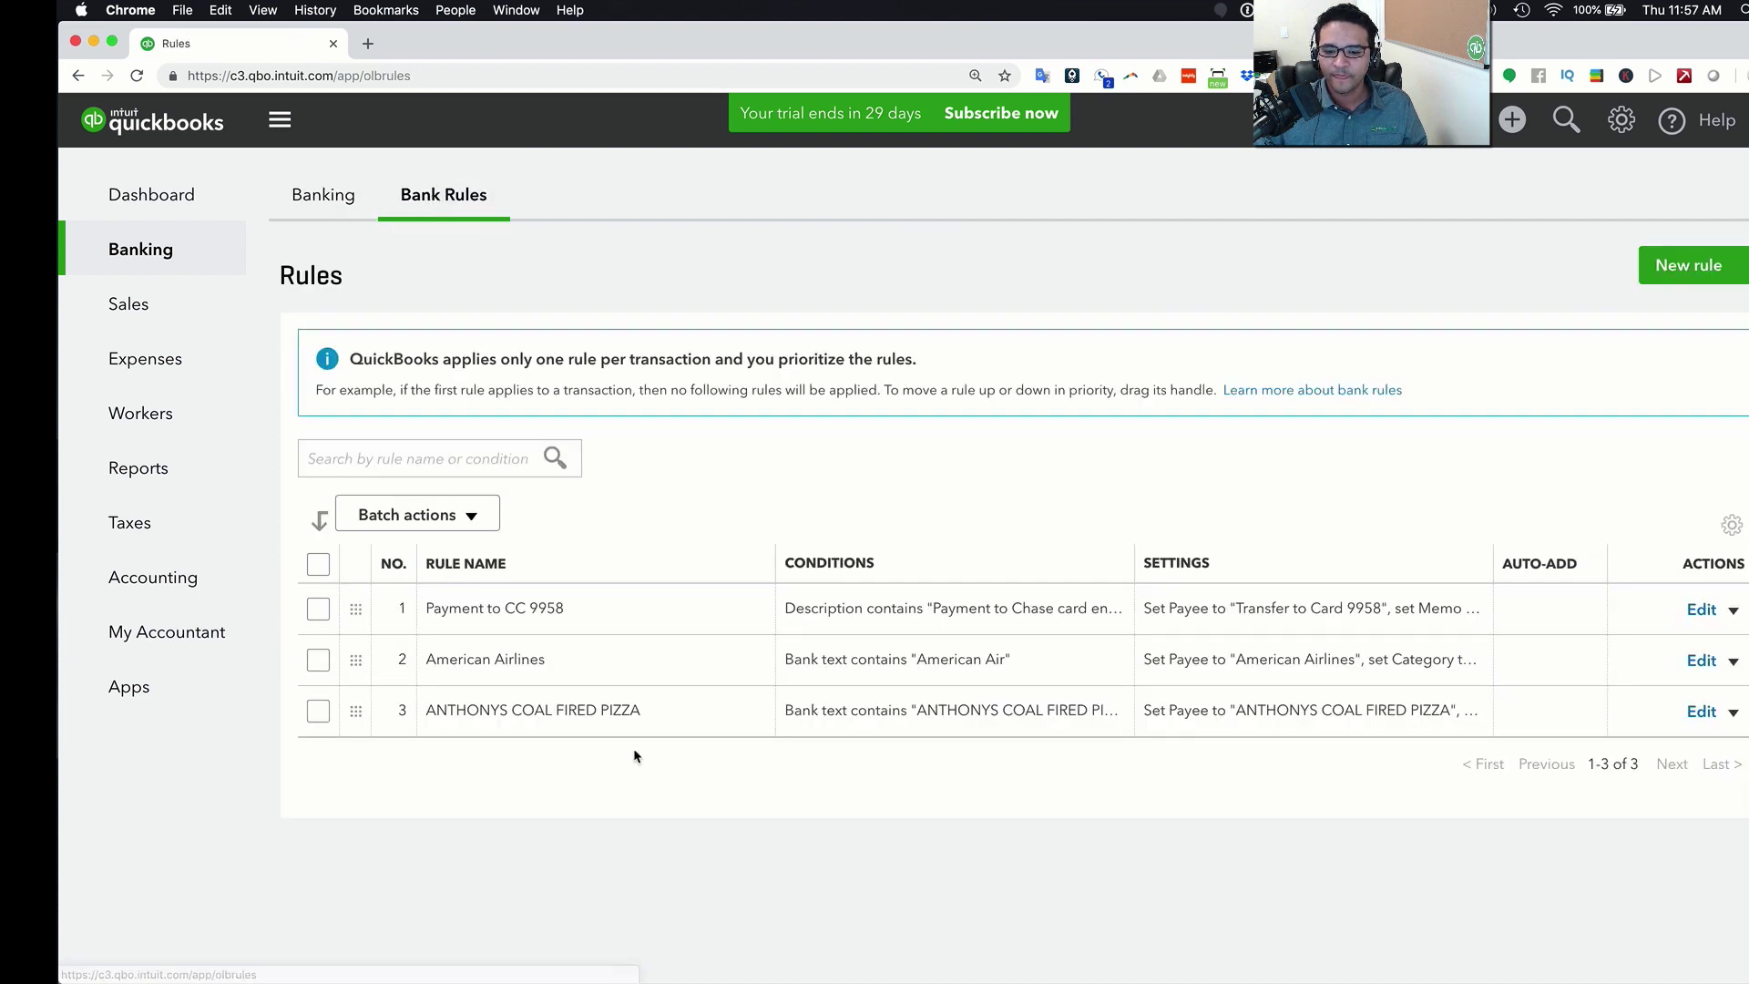
left_click(1732, 710)
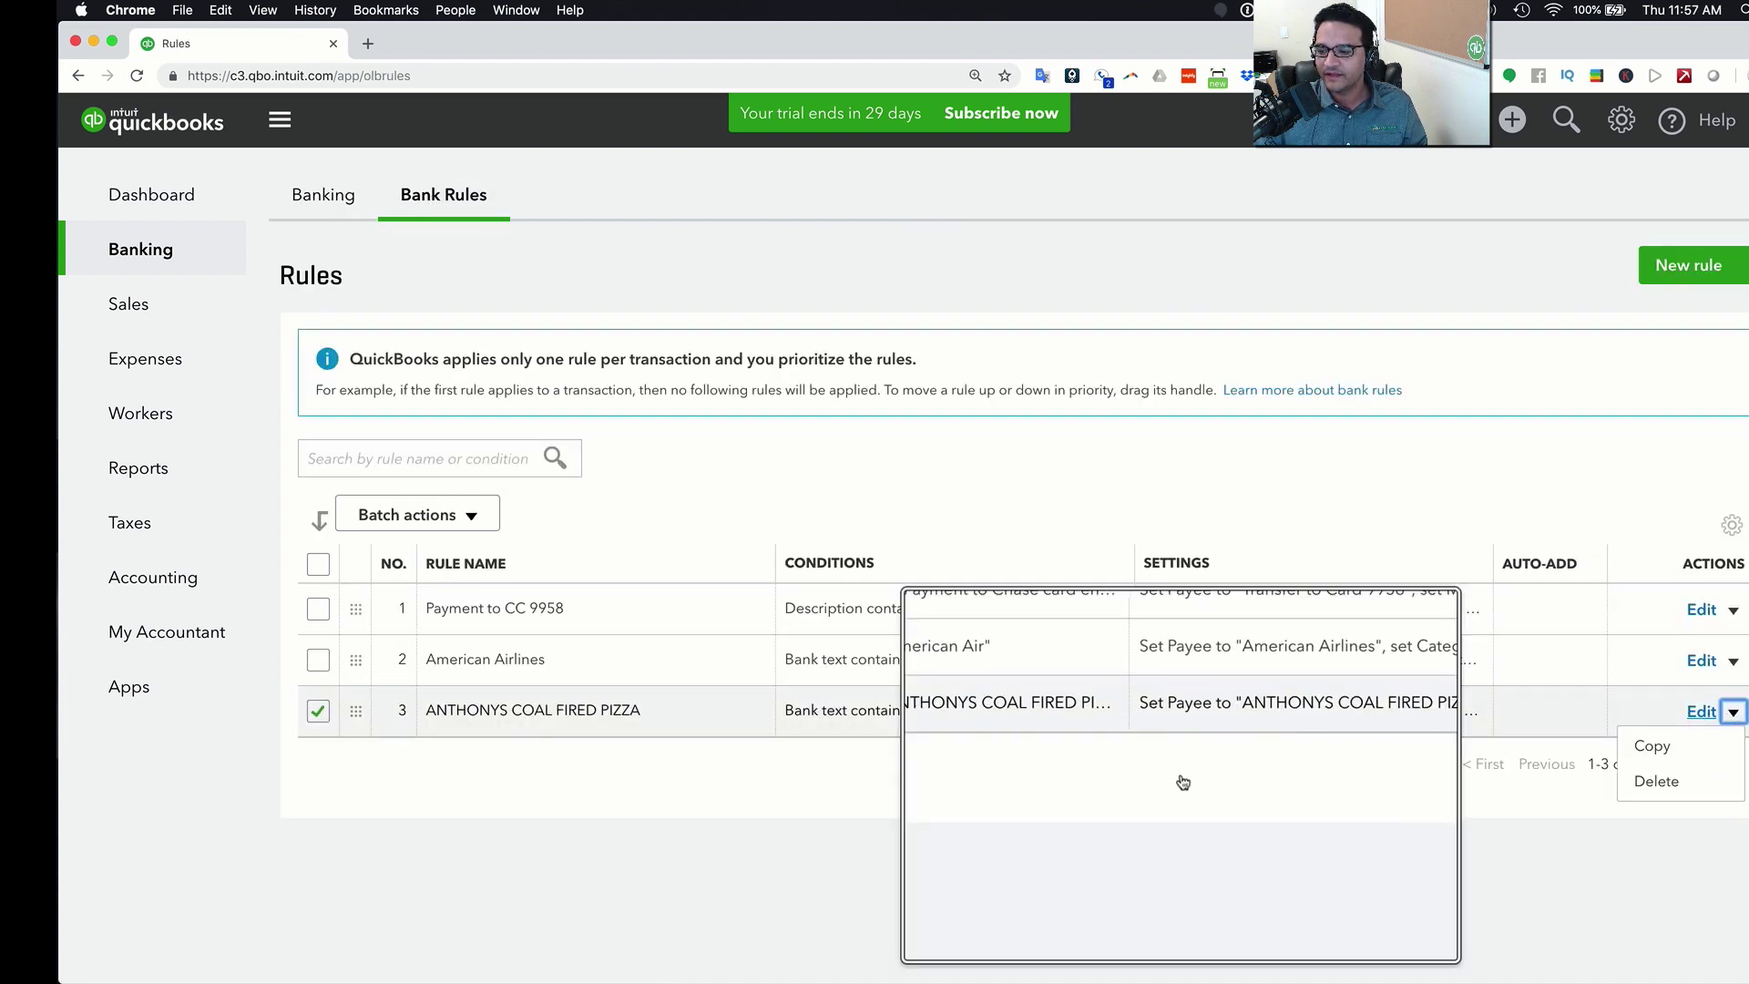
left_click(1698, 712)
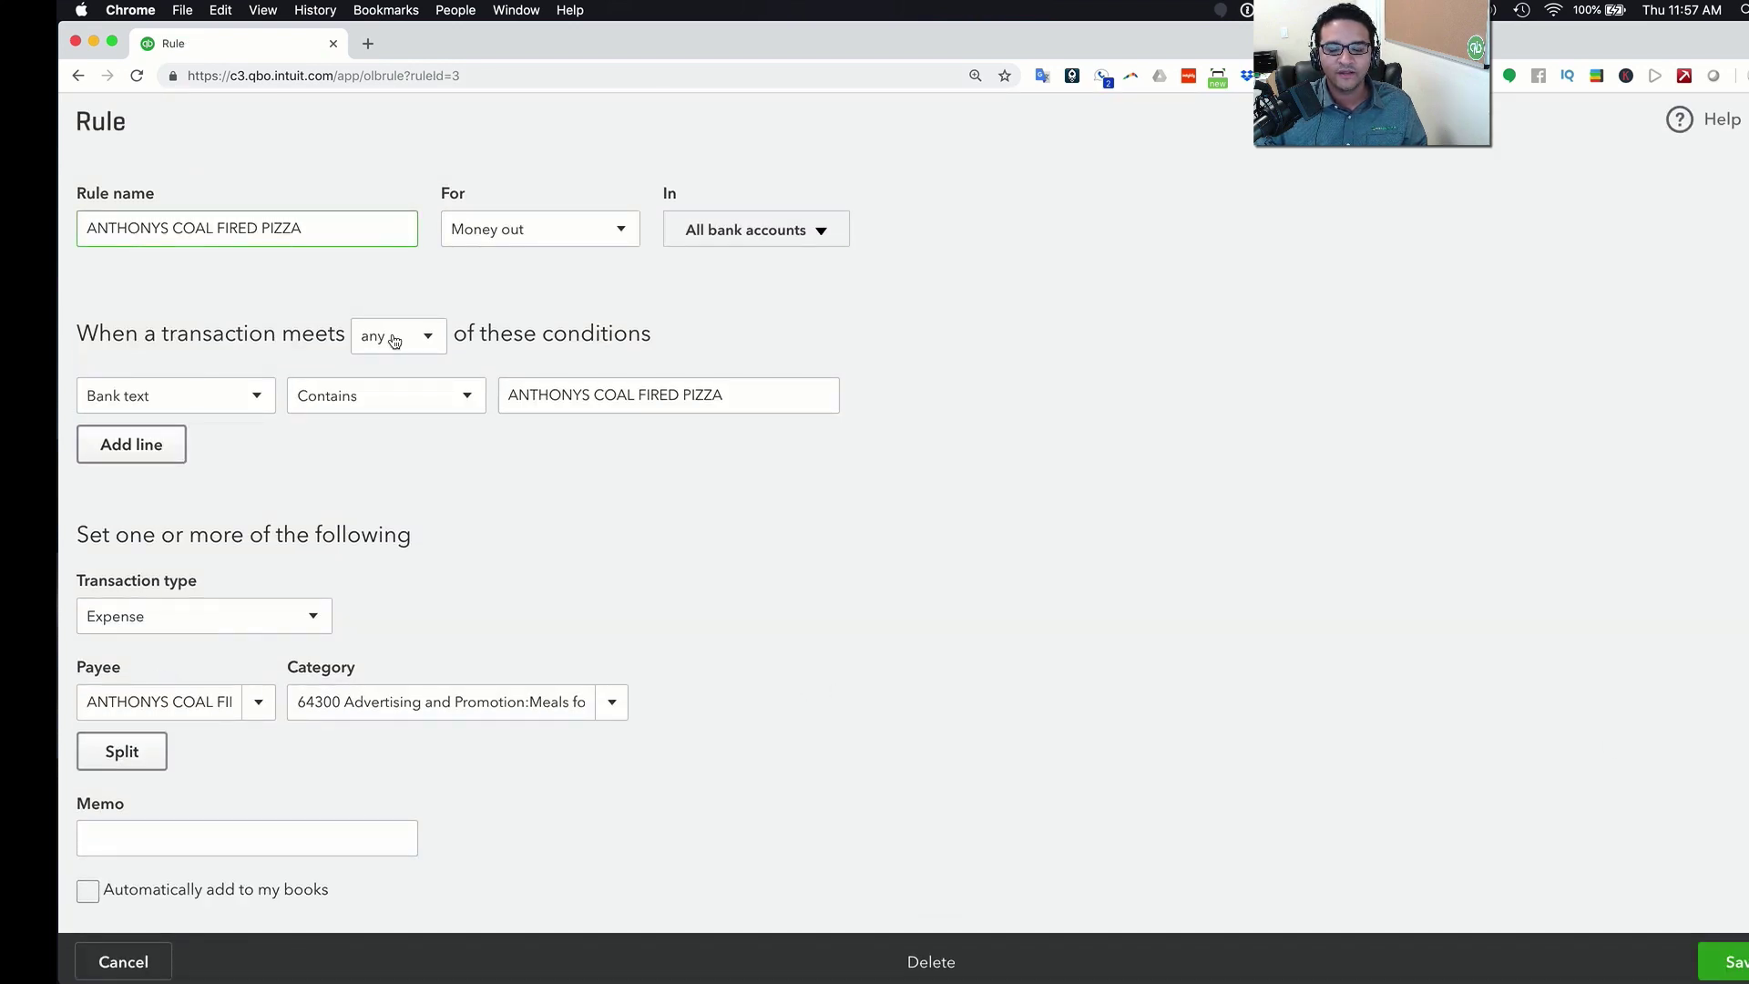
left_click(394, 340)
left_click(390, 375)
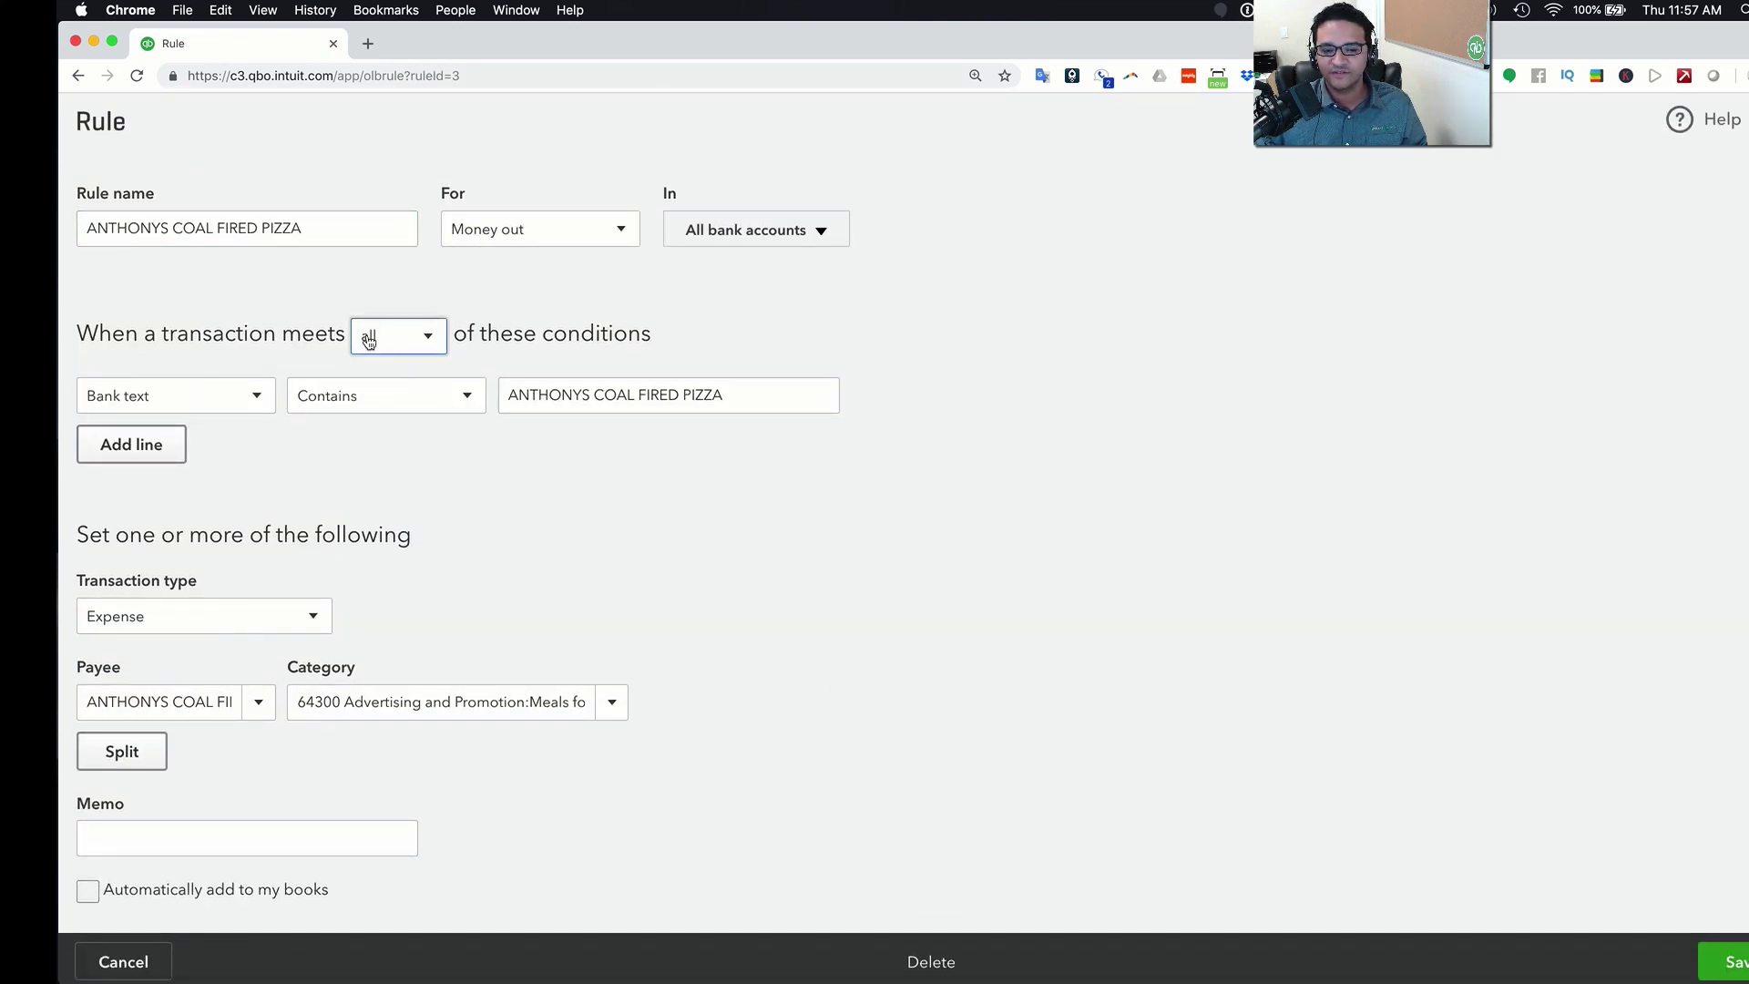
Add a second condition to the rule requiring the amount to be greater than 99.99
left_click(137, 448)
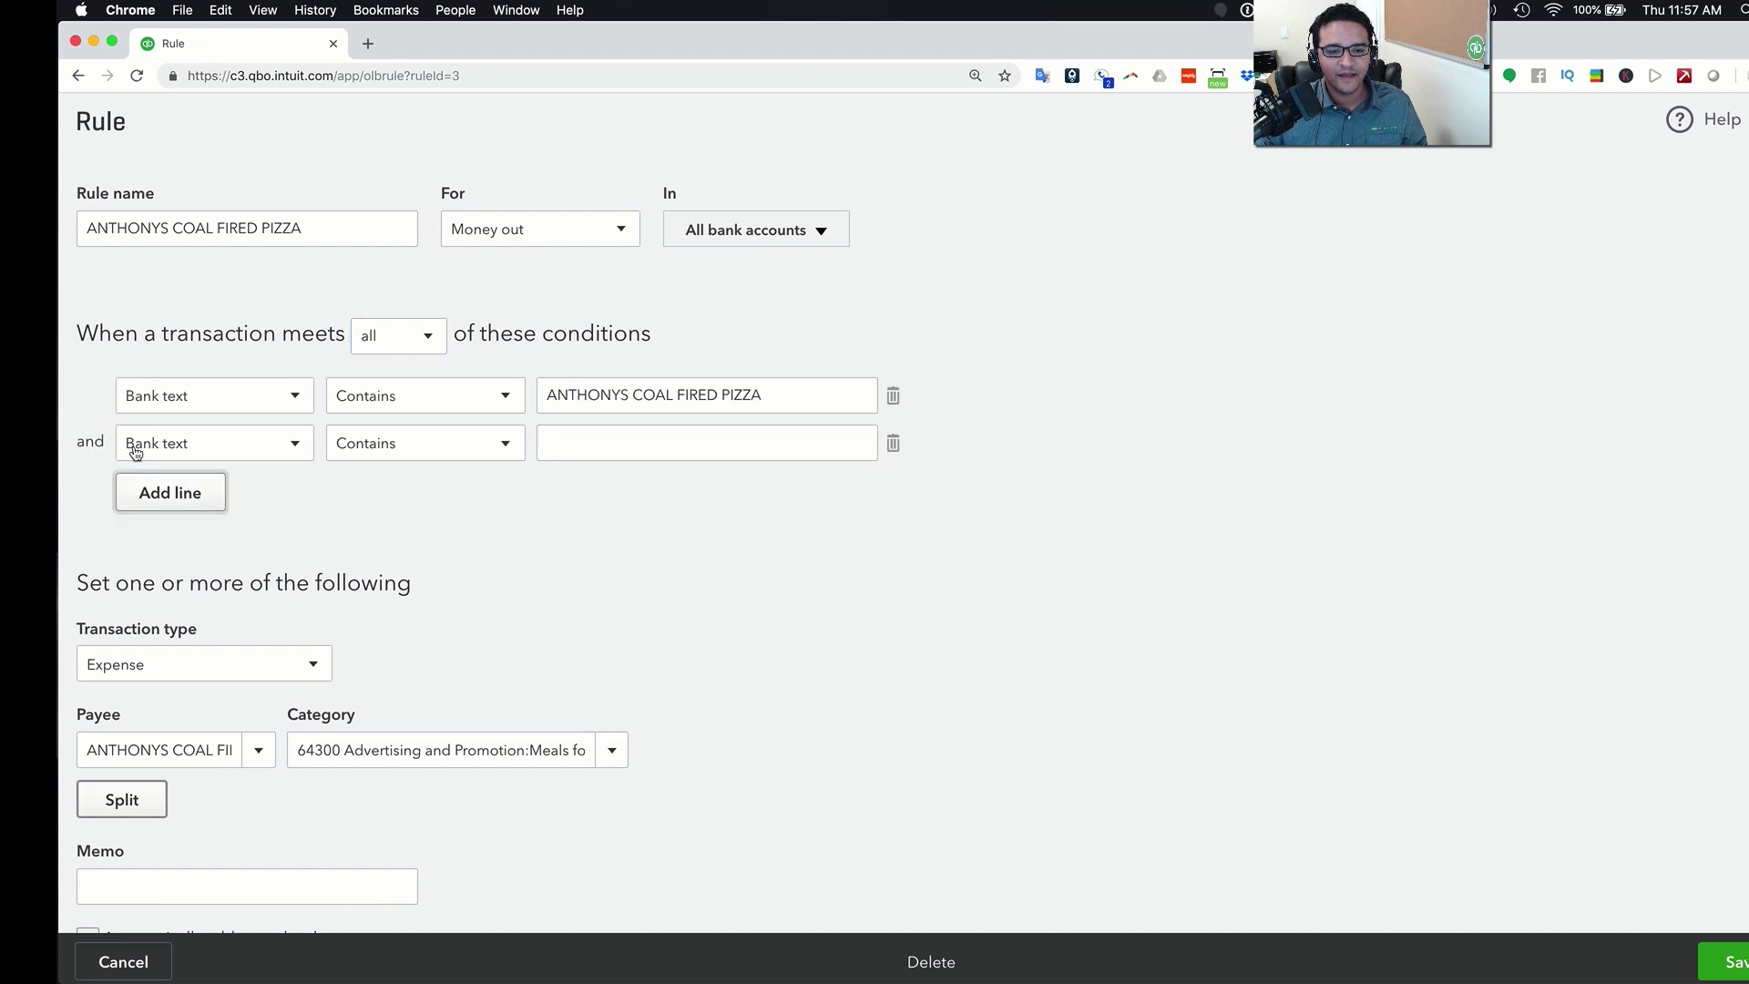
left_click(218, 447)
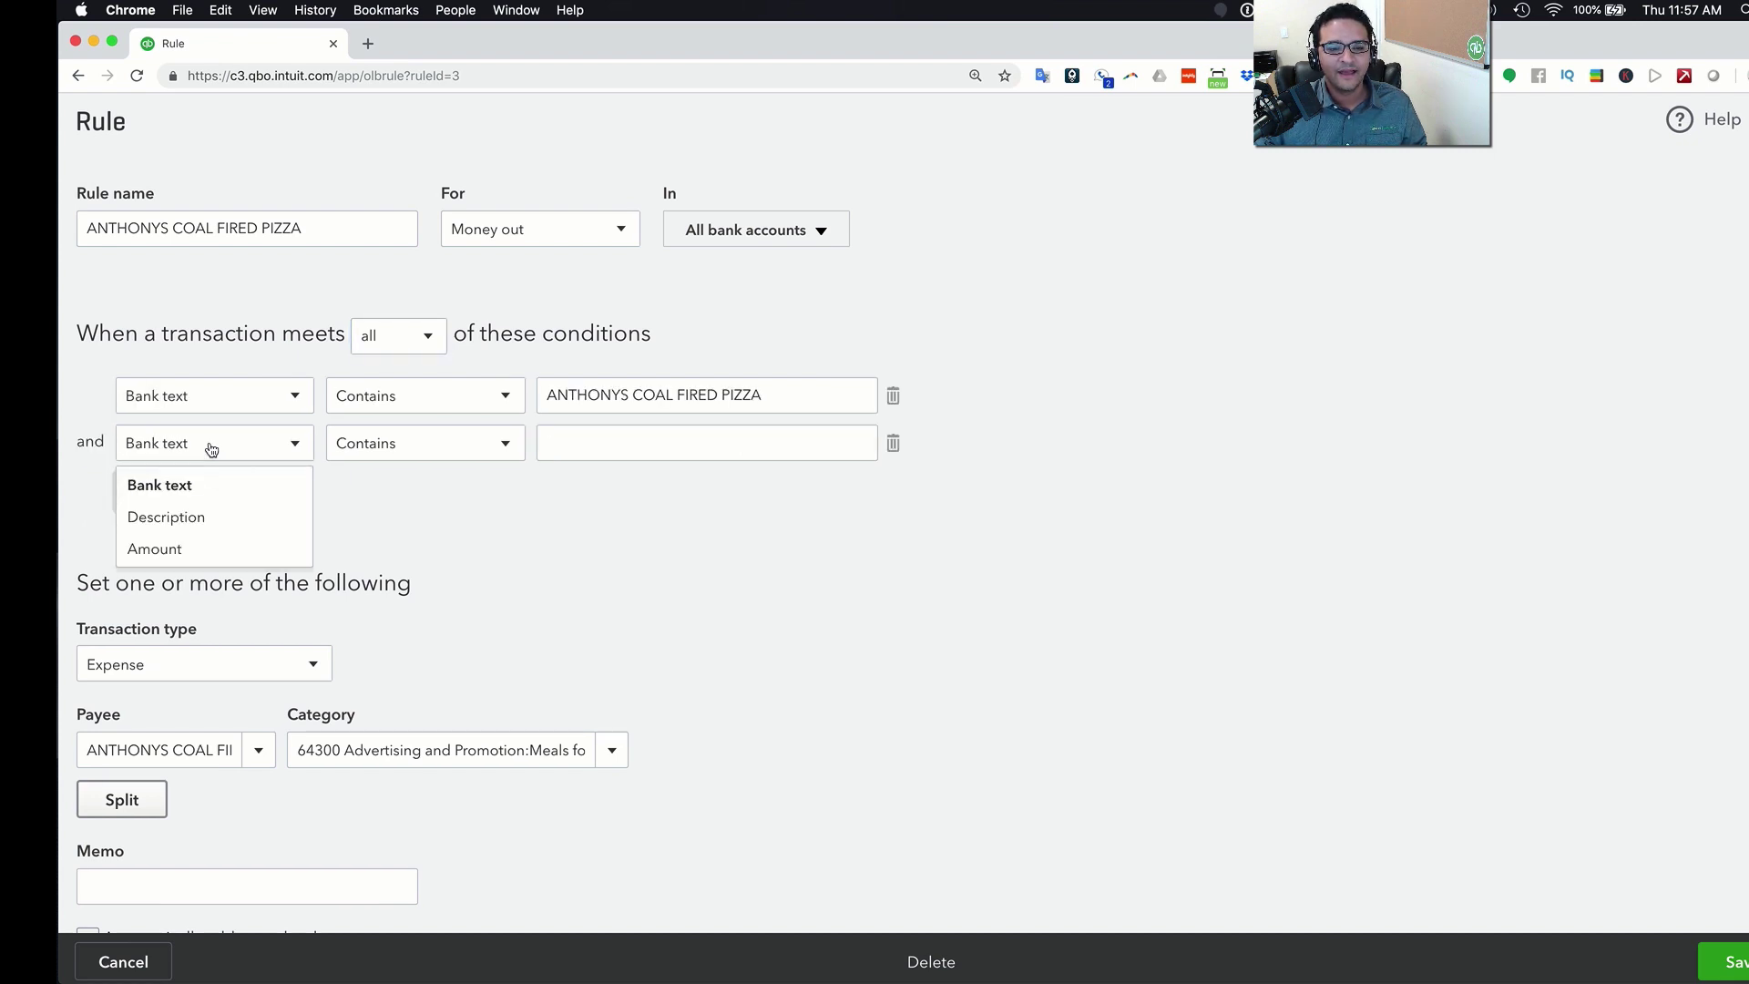
left_click(179, 551)
left_click(434, 452)
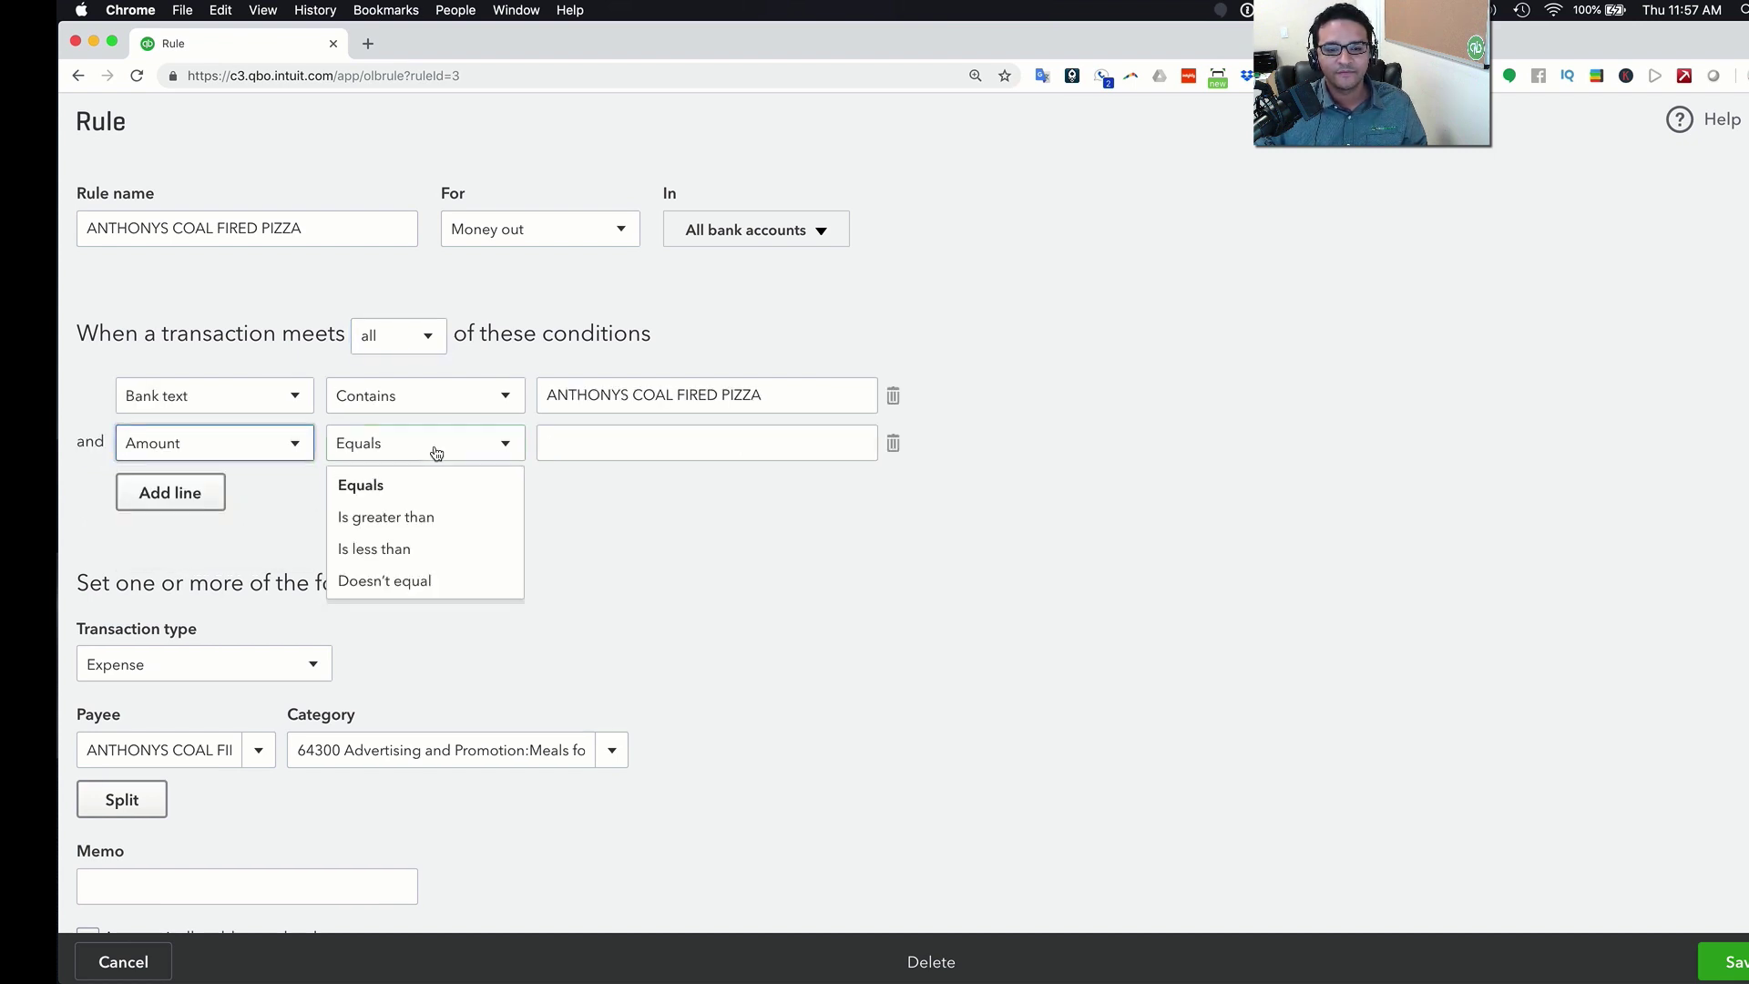
left_click(411, 523)
left_click(608, 440)
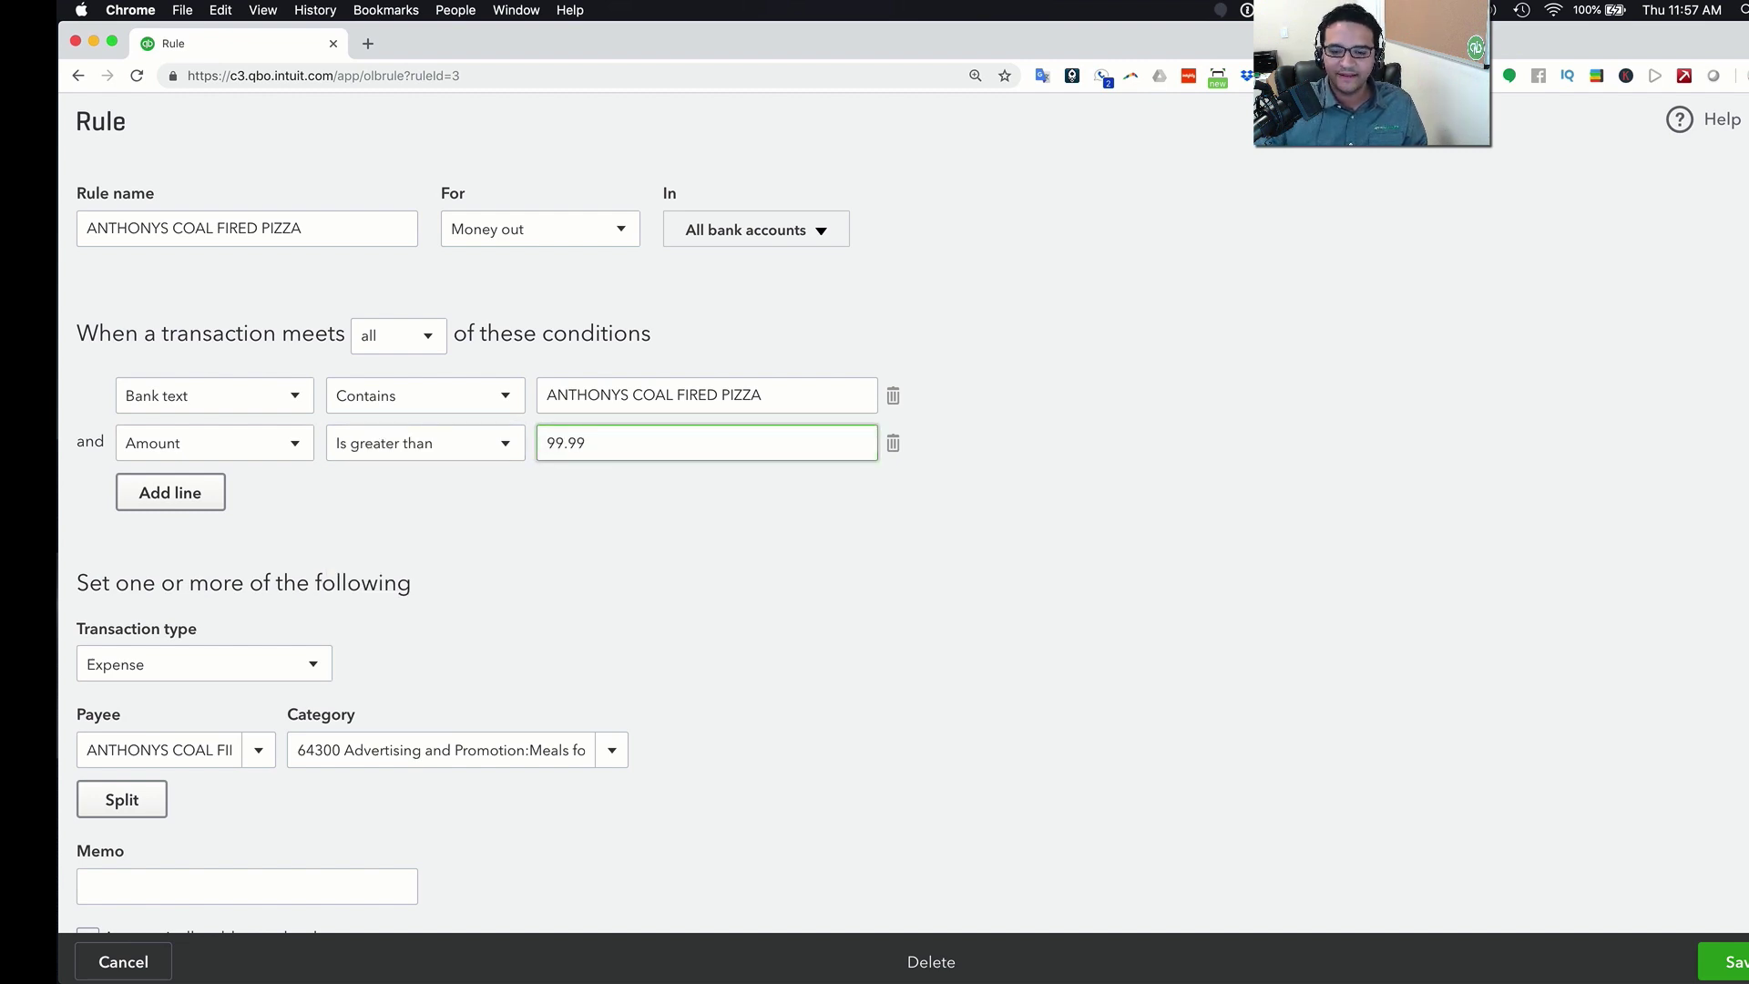
left_click(674, 534)
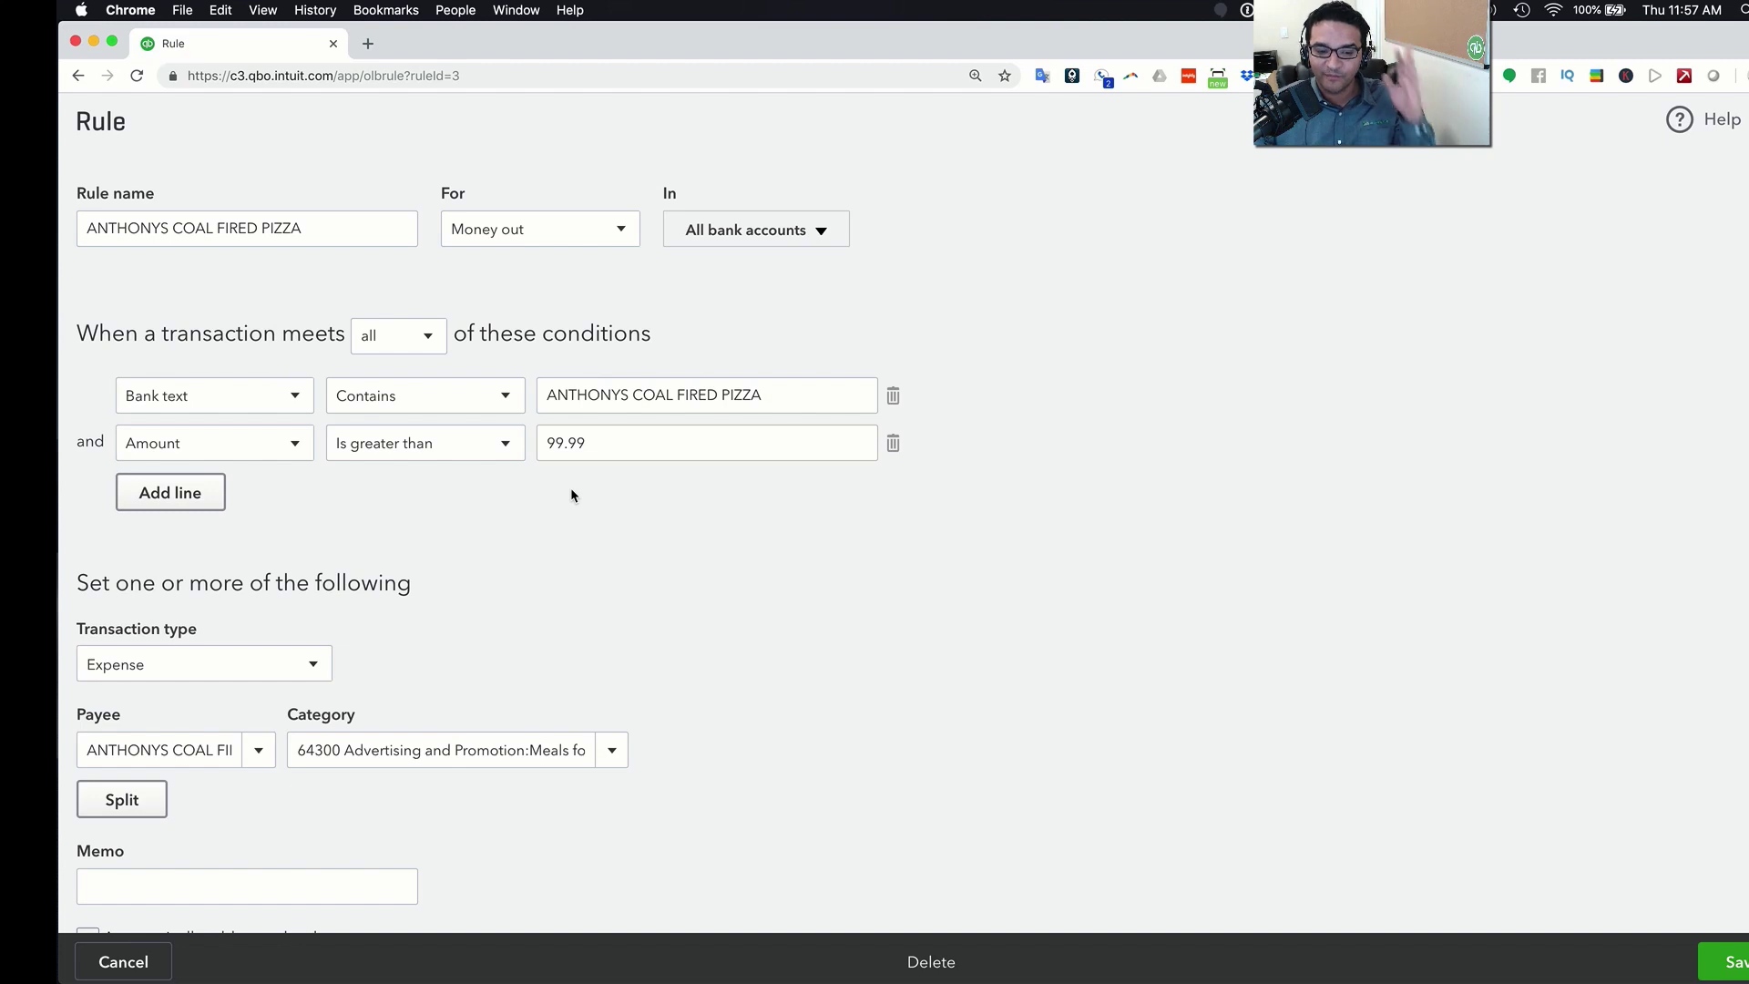
Check the full name of the rule's category and save the edited rule
left_click(476, 749)
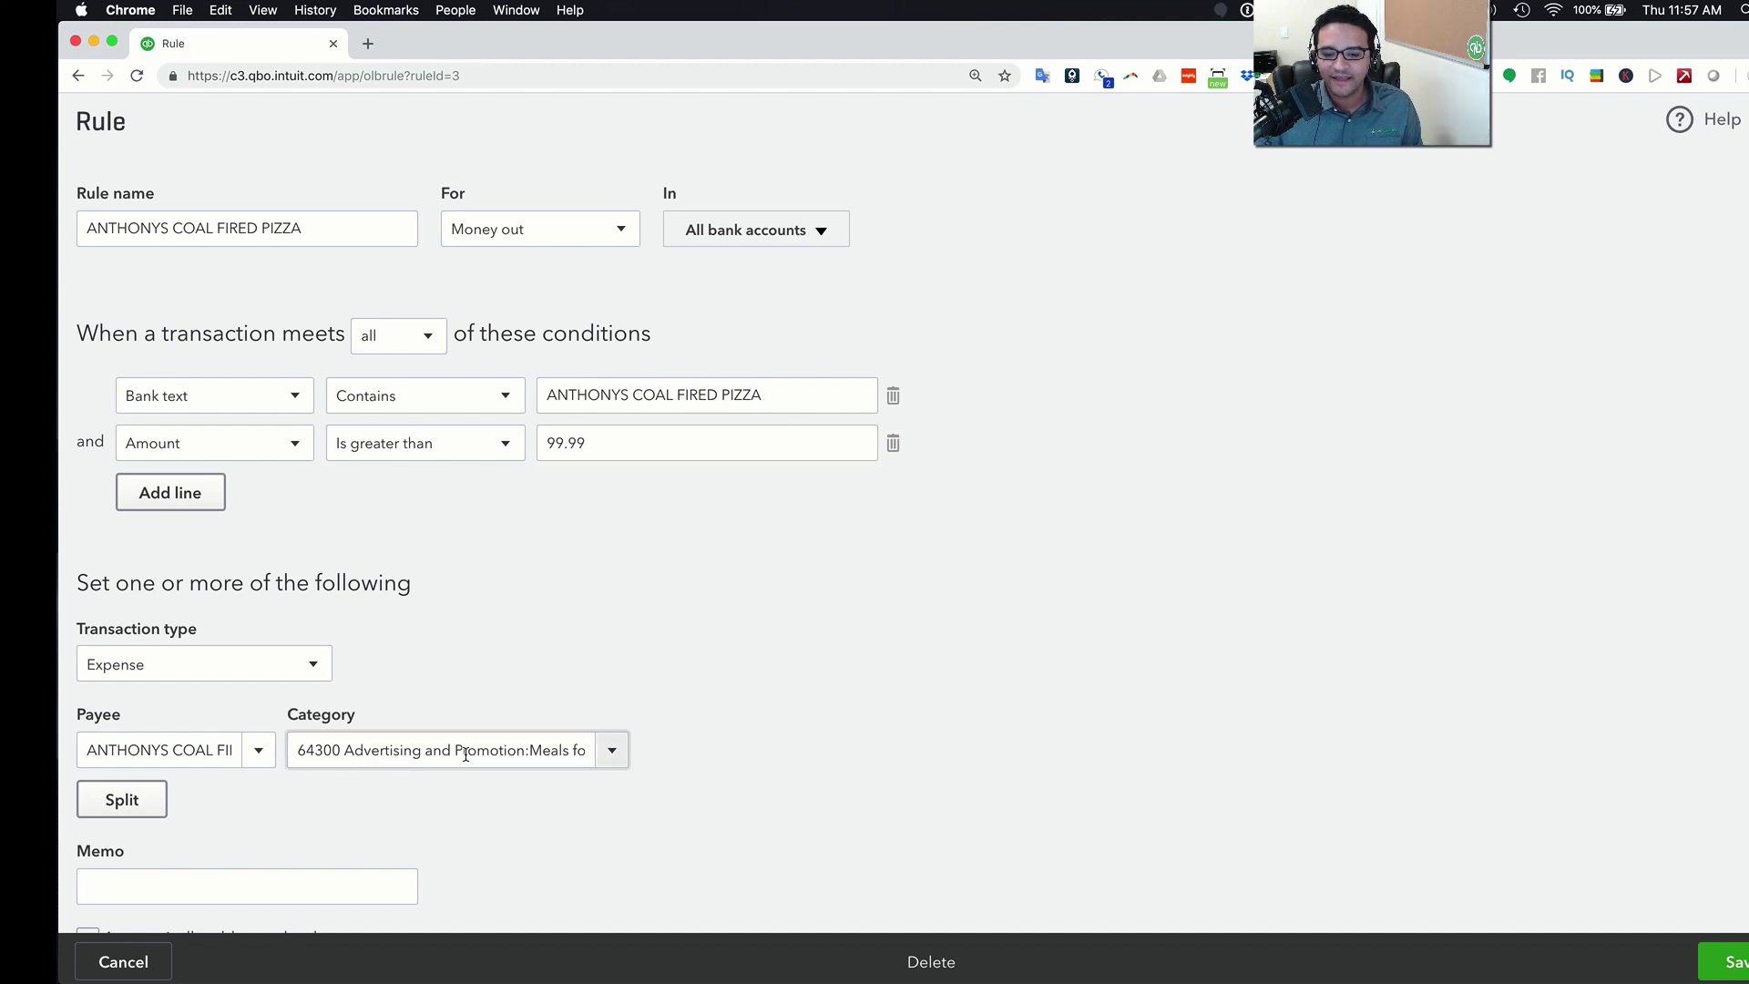
key("shift+End")
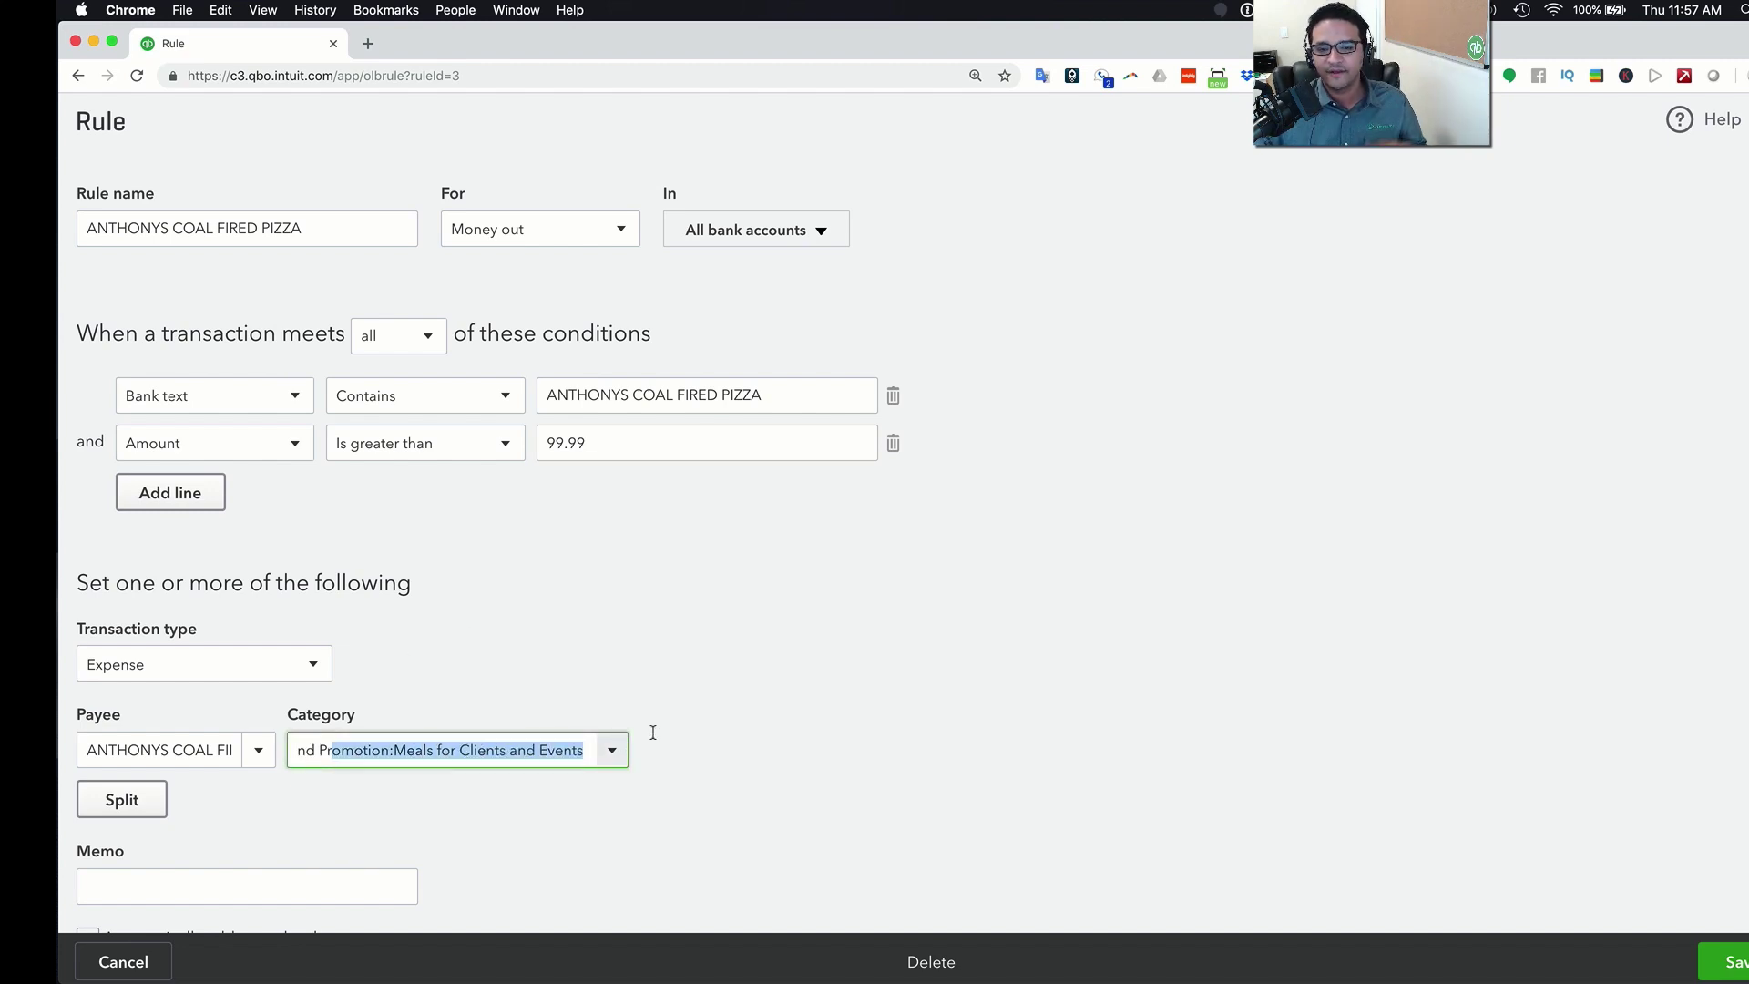
left_click(1735, 963)
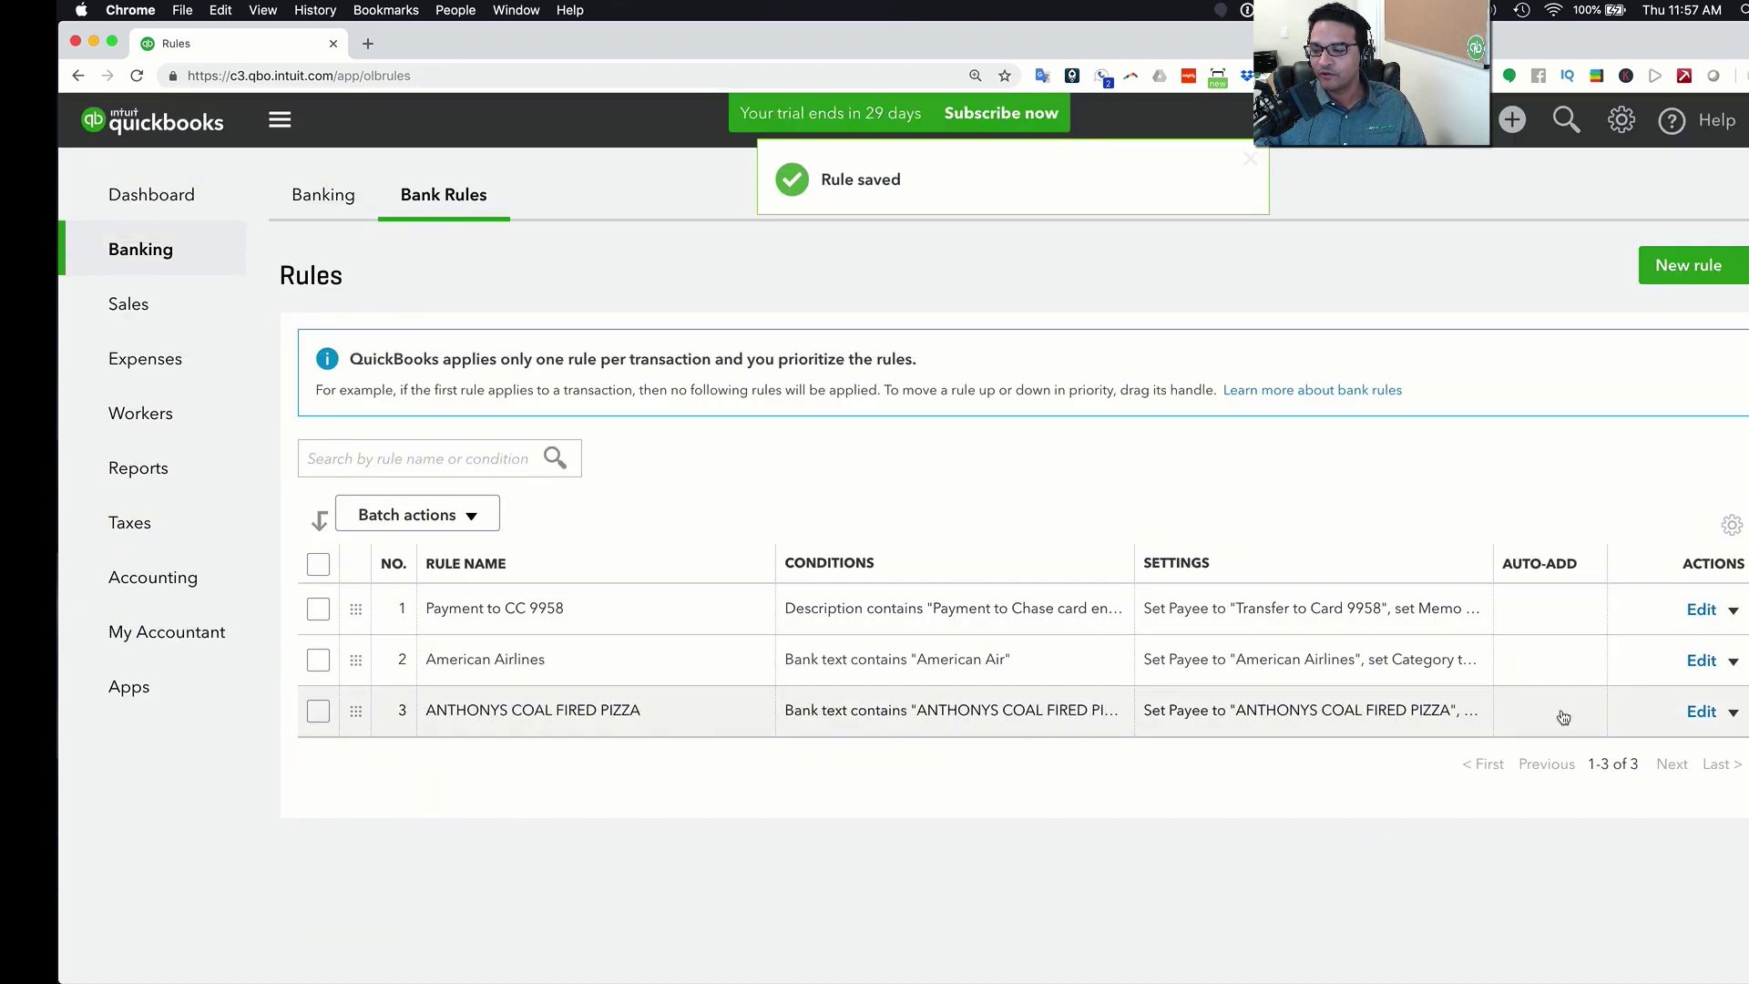
Copy the ANTHONYS COAL FIRED PIZZA bank rule and name the copy "ANTHONYS COAL FIRED PIZZA Under $100"
left_click(1729, 716)
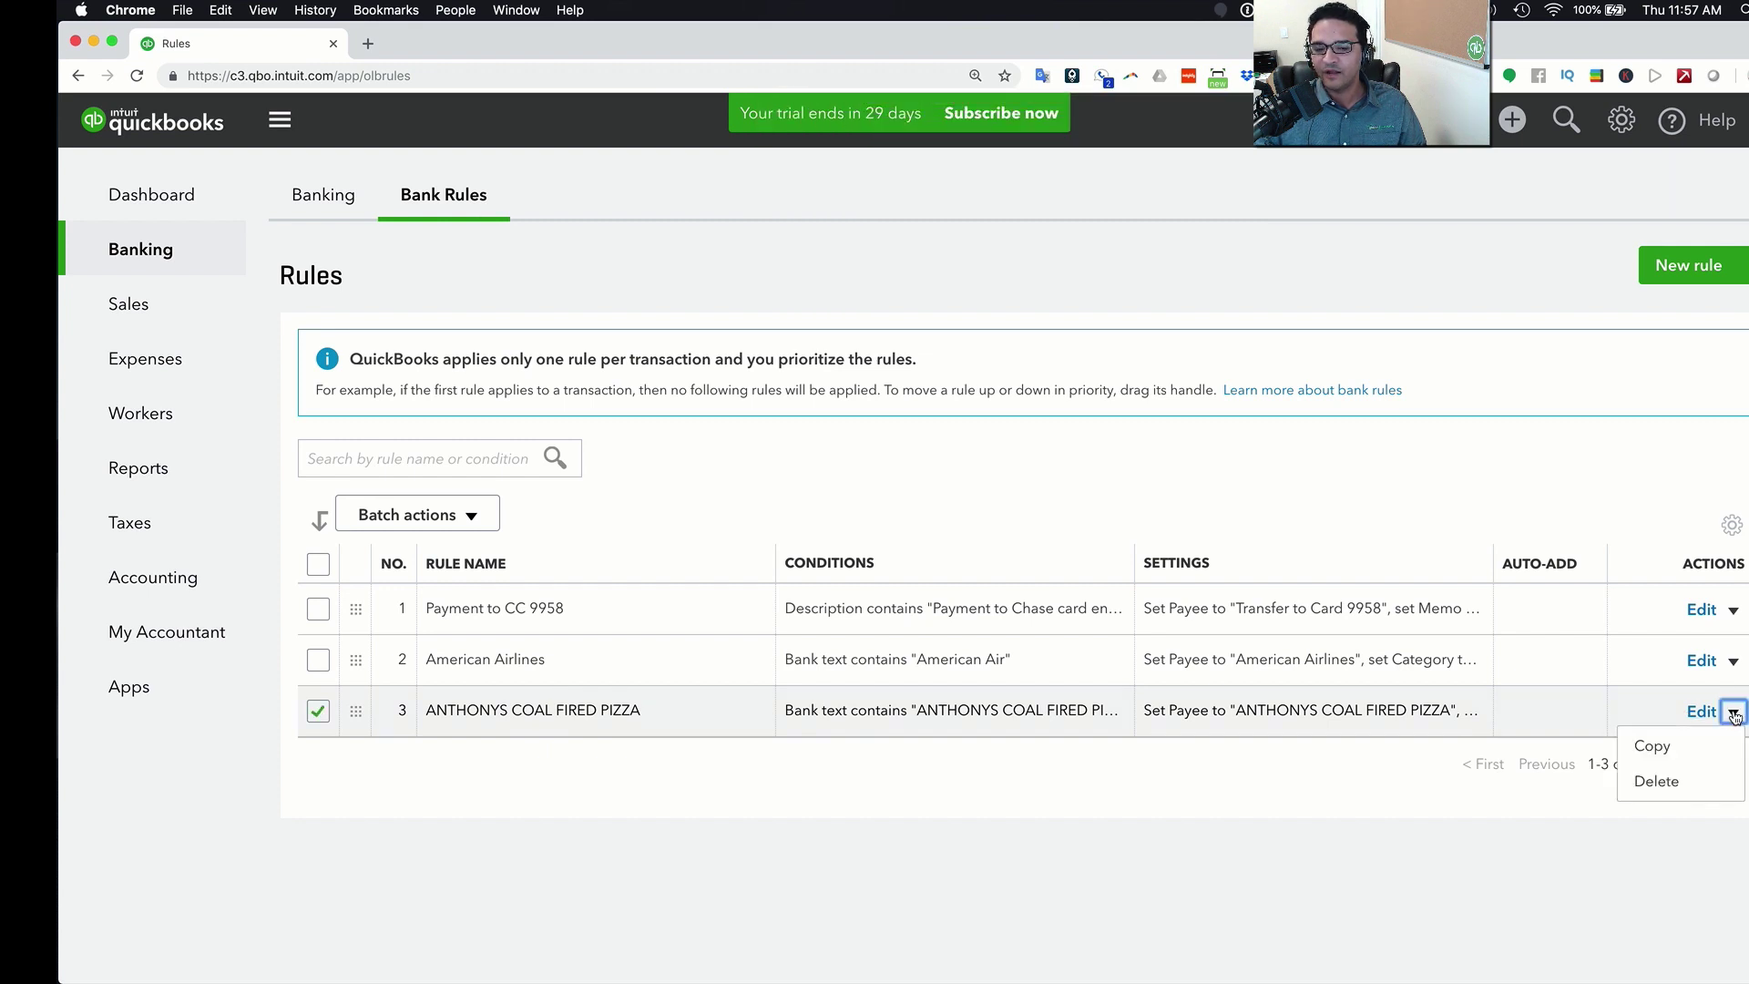
left_click(1652, 746)
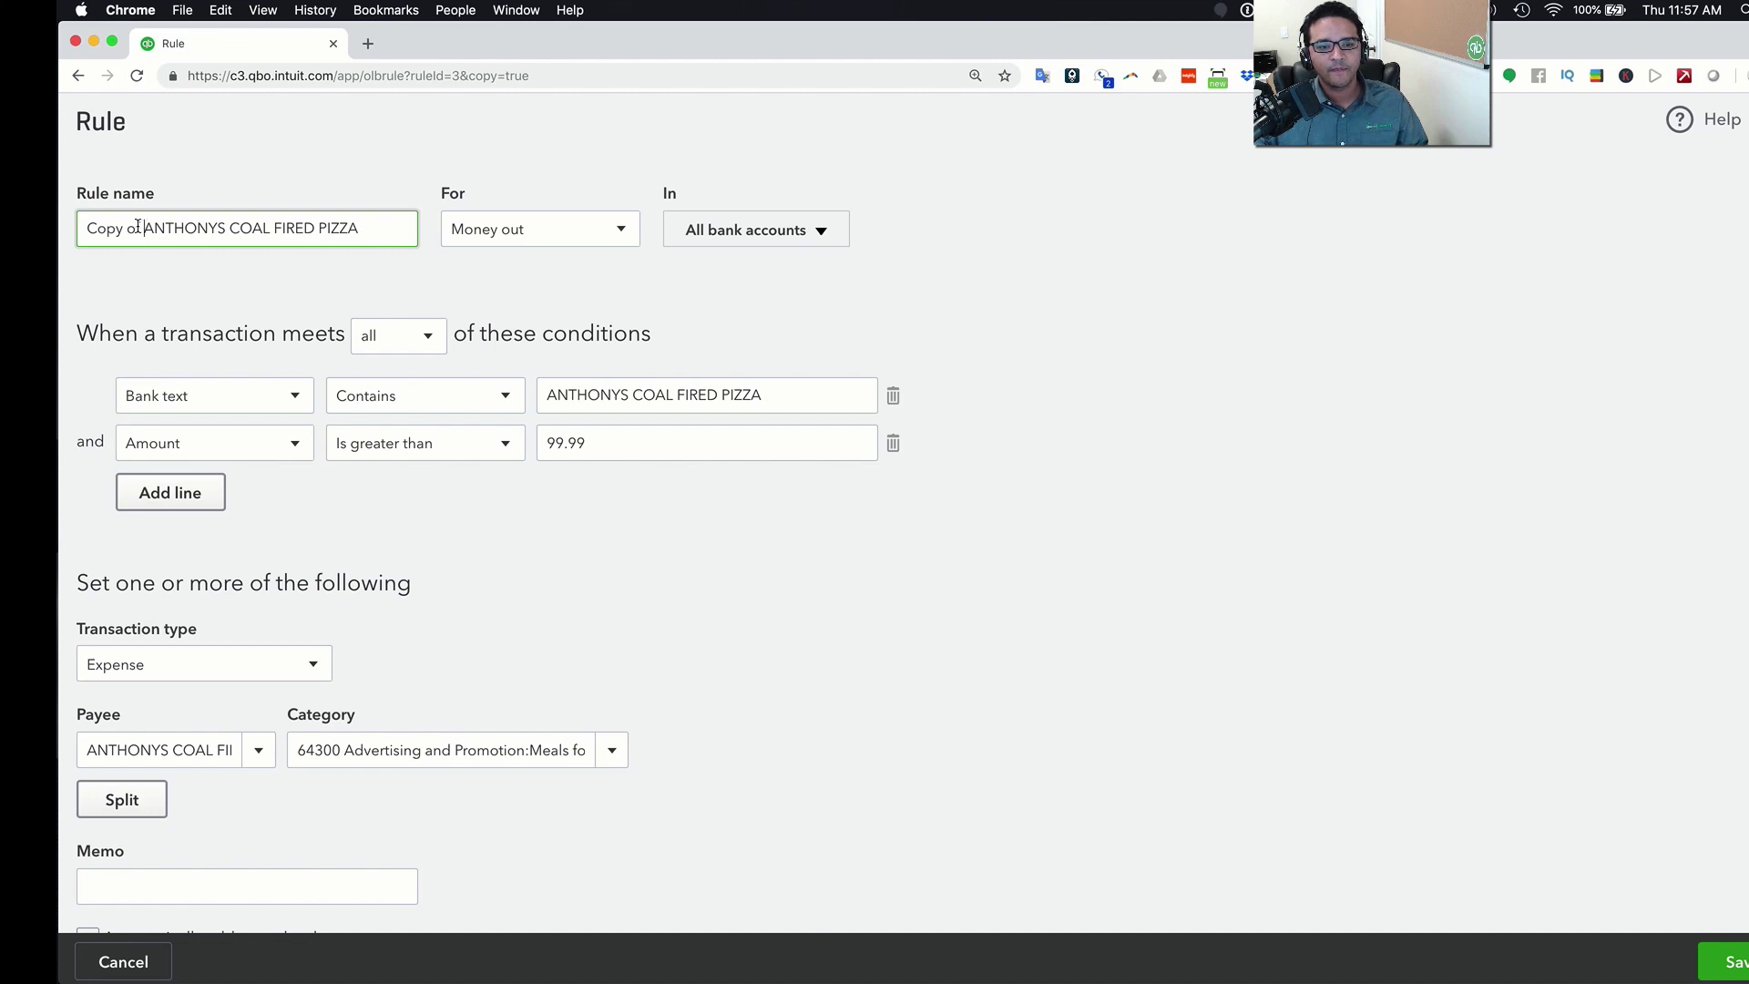
left_click_drag(141, 228, 84, 228)
key("BackSpace")
left_click(321, 231)
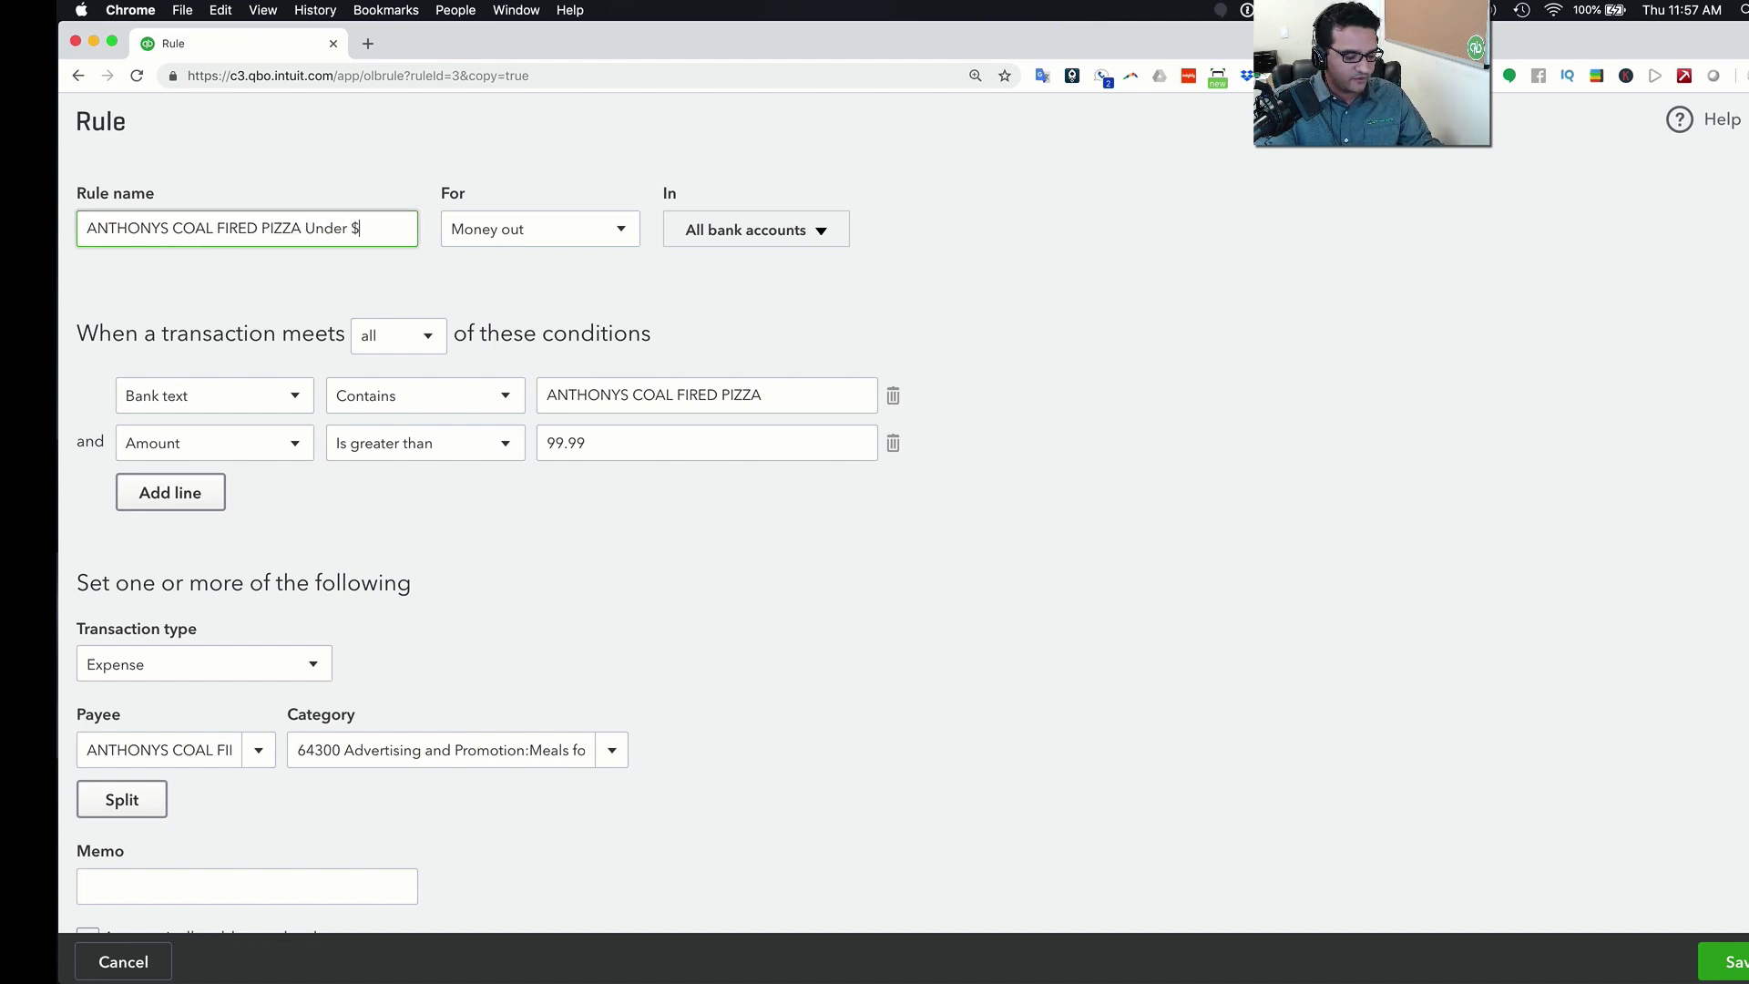
left_click(310, 228, "shift")
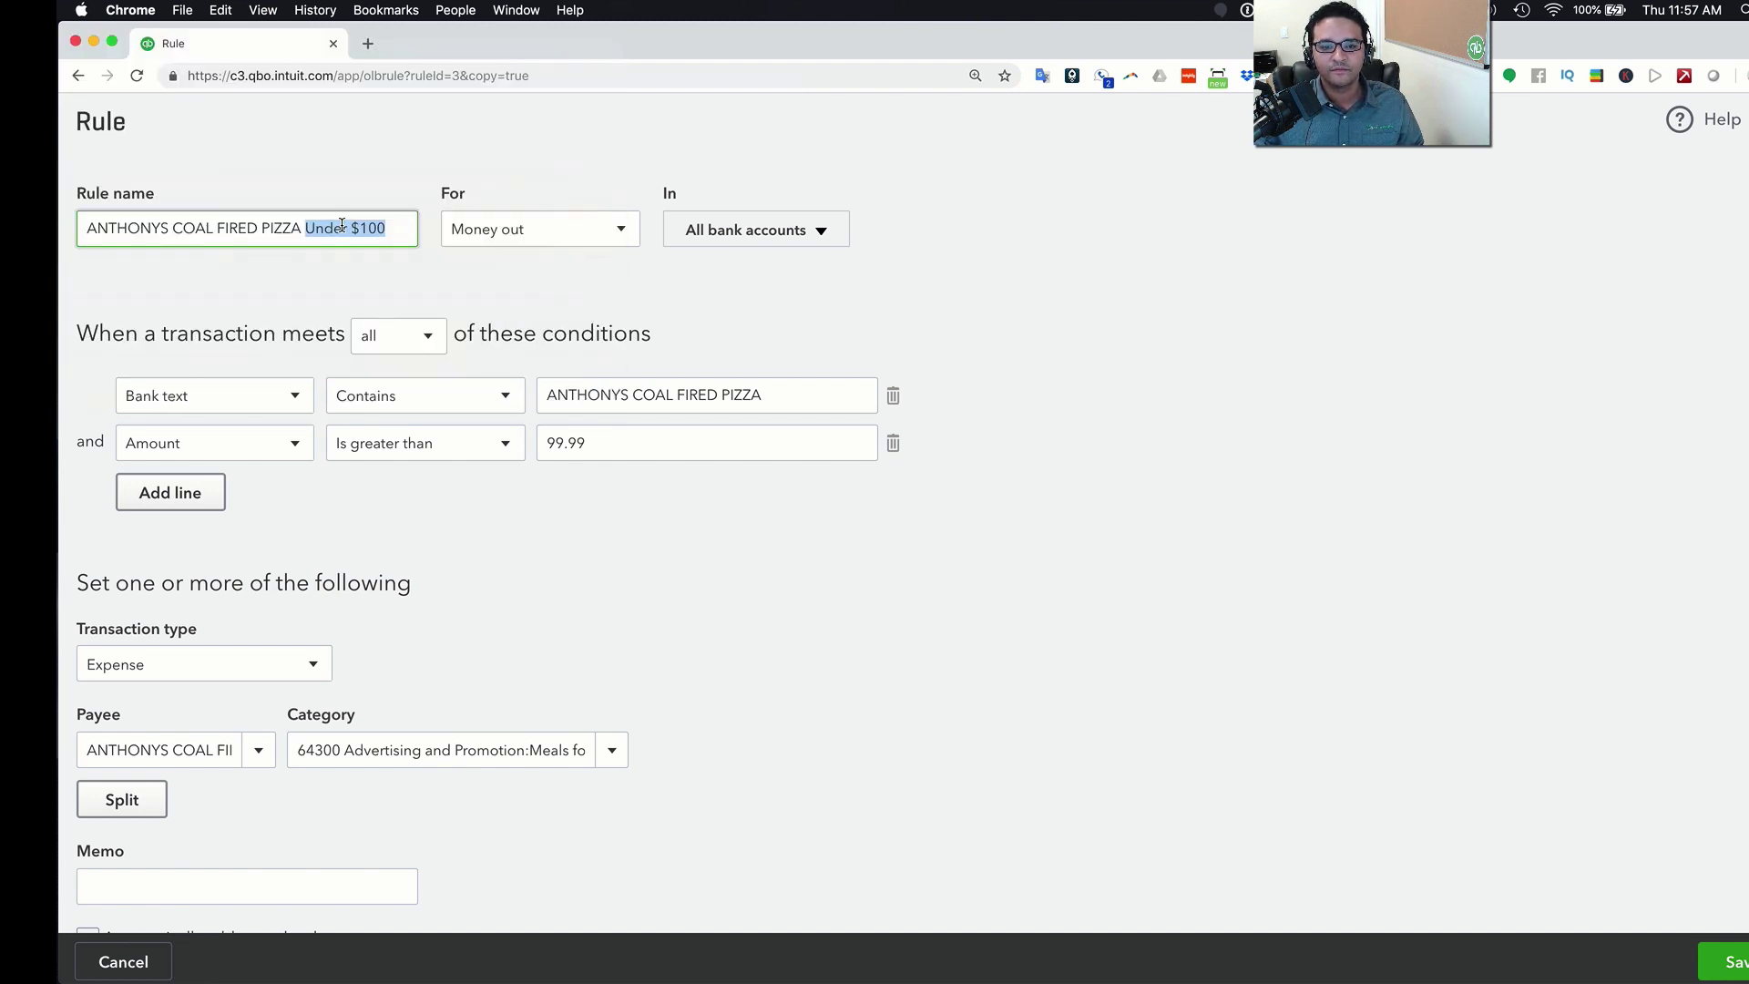
Change the copied rule's amount condition to is less than 100.00
left_click(482, 460)
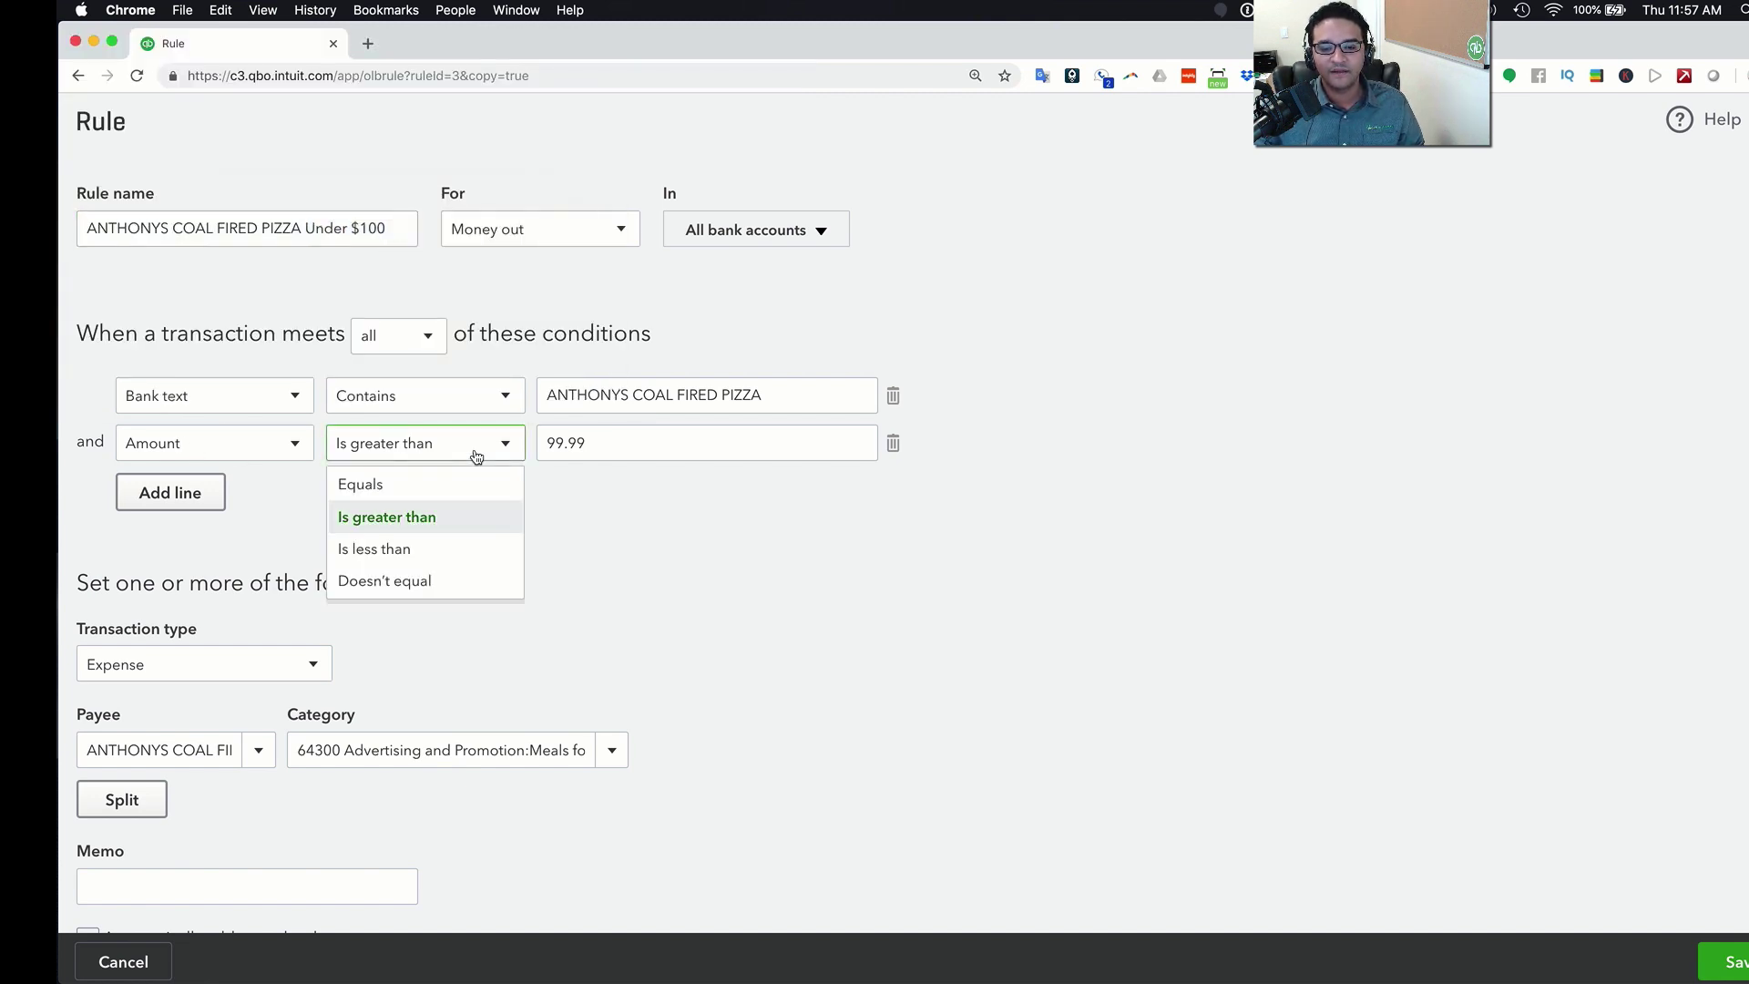
left_click(418, 549)
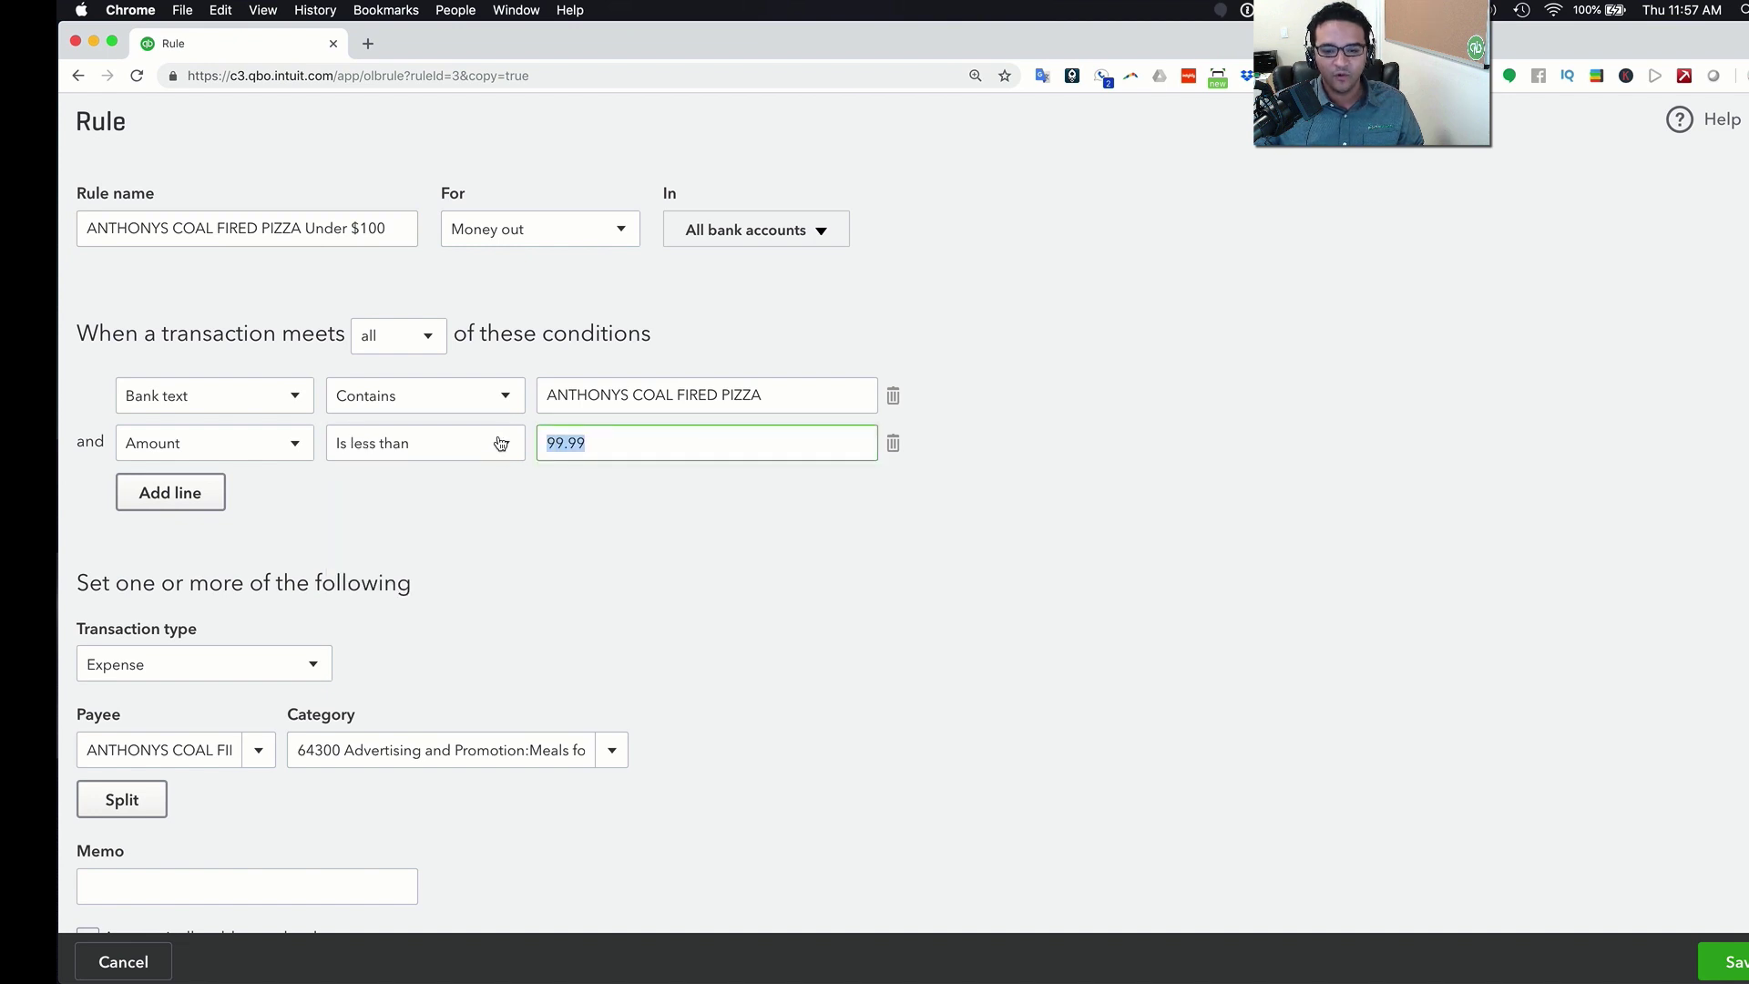
type("100.00")
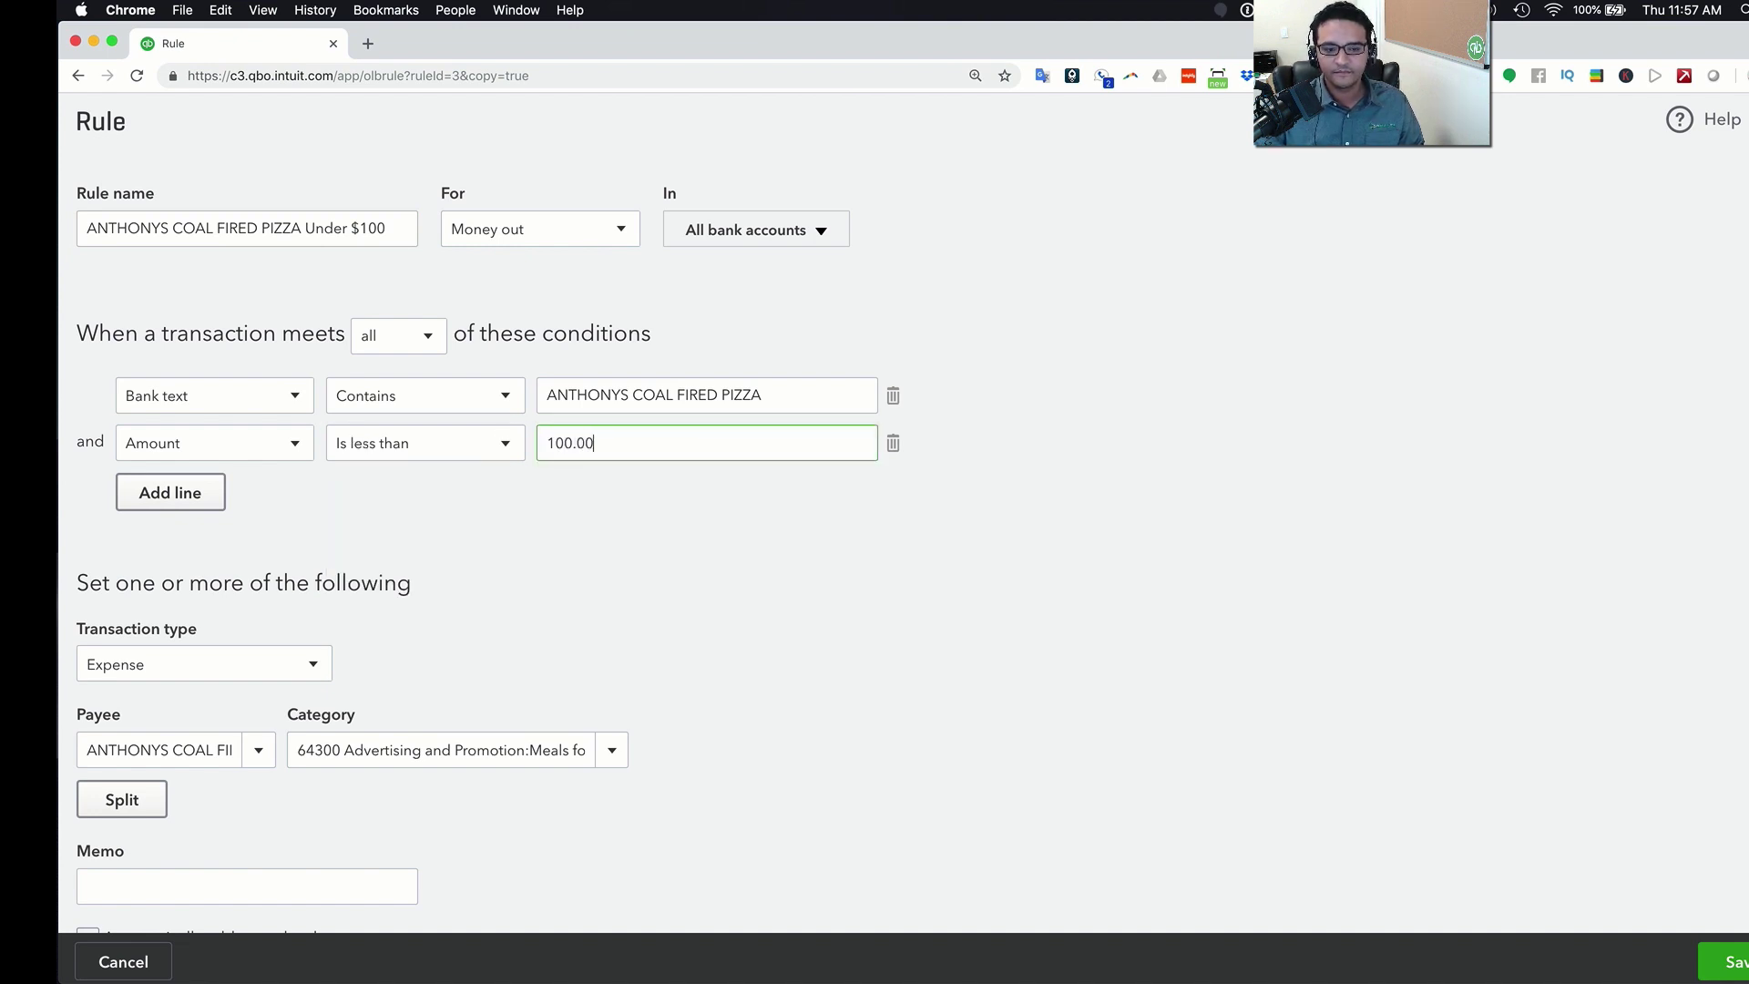
key("Tab")
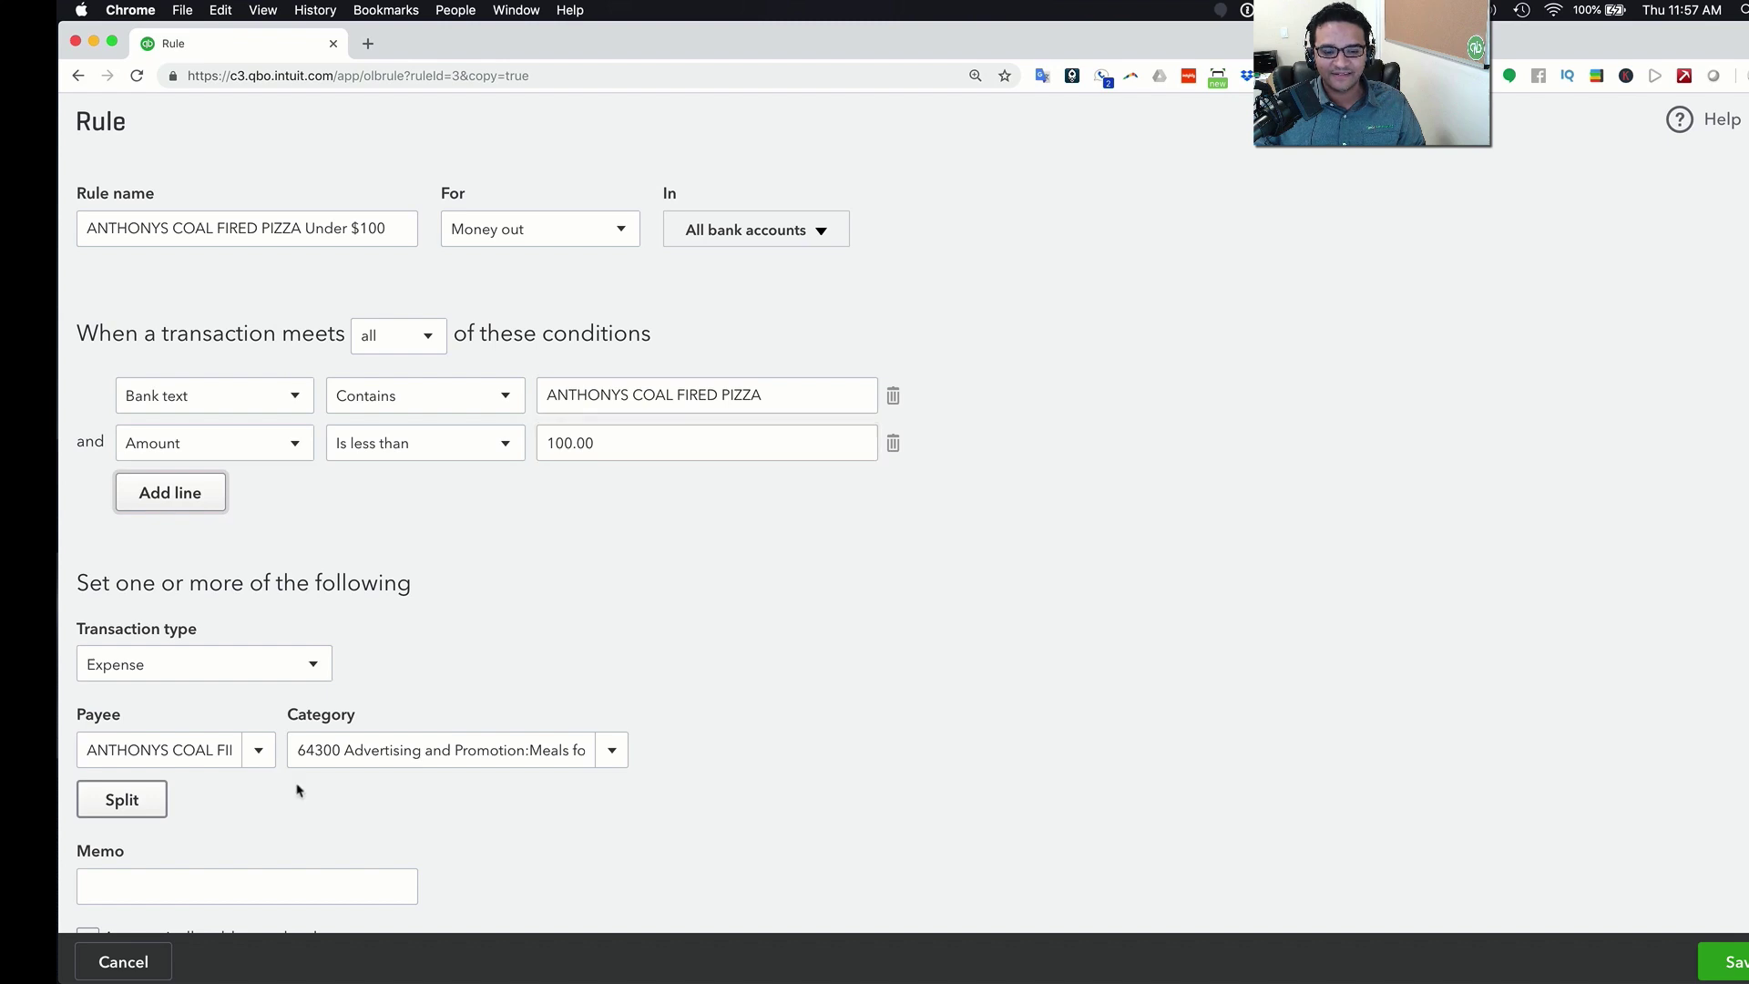
Keep ANTHONYS COAL FIRED PIZZA as payee, set the category to 8180509 Restaurantes Personal Expense, and save the rule
left_click(262, 752)
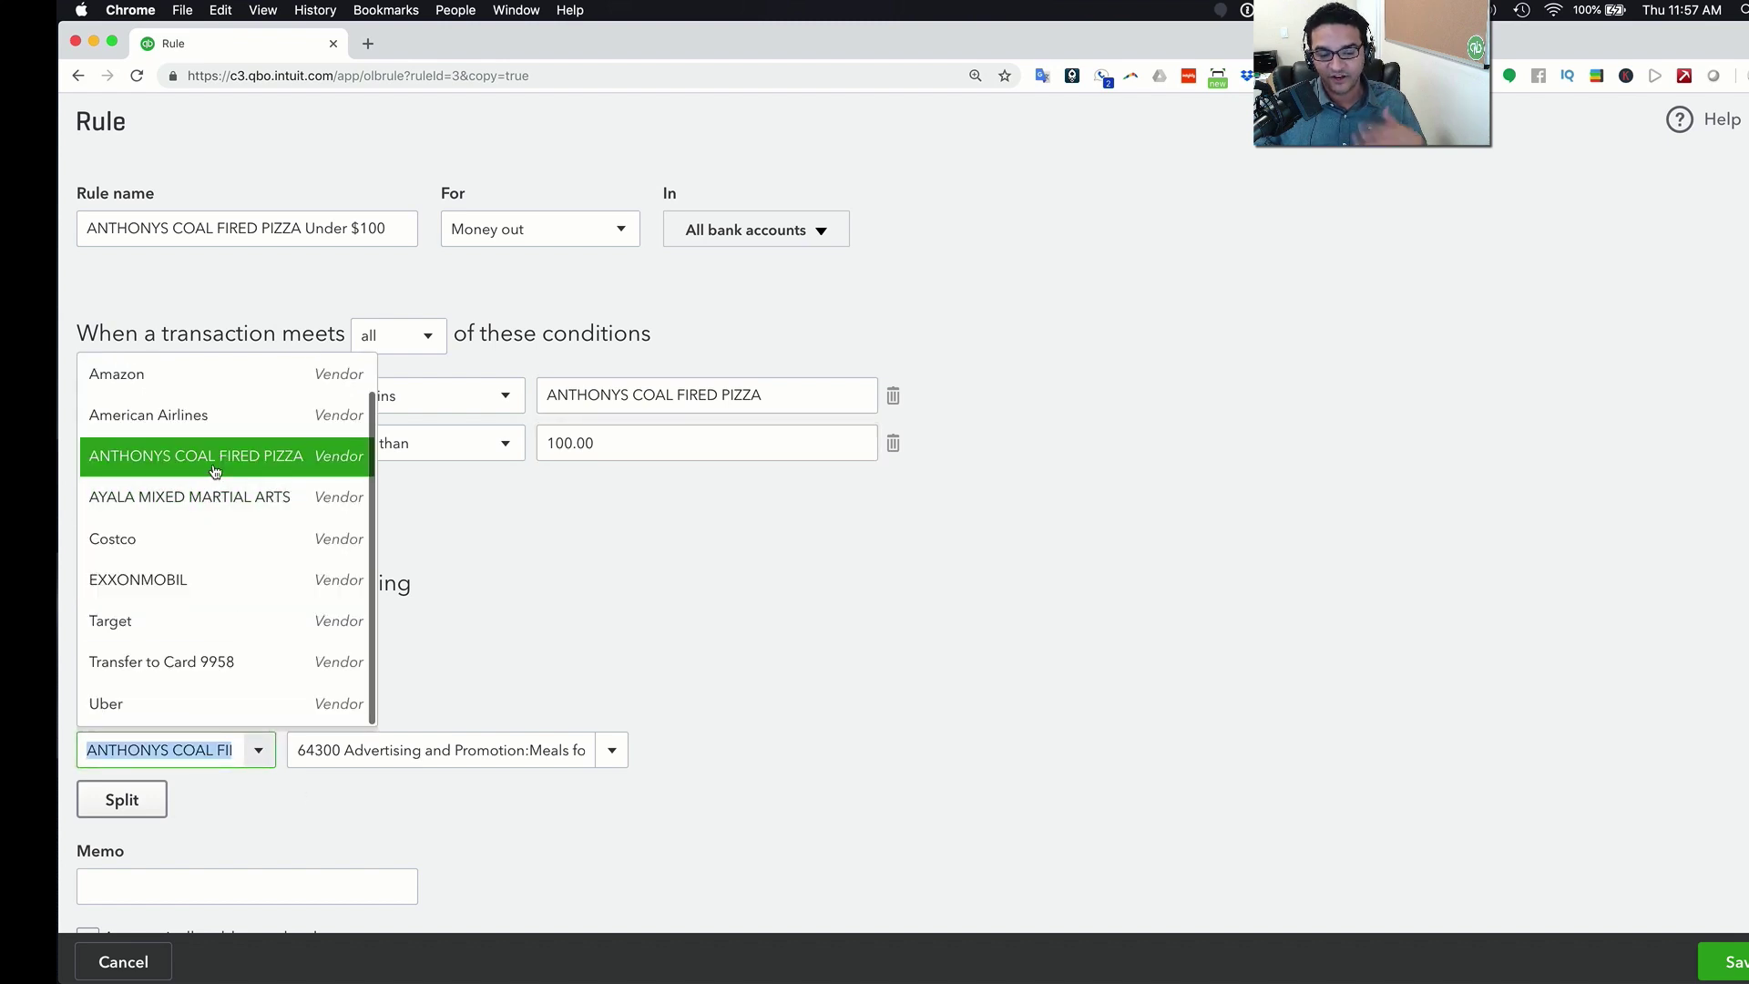
left_click(215, 470)
left_click(289, 749)
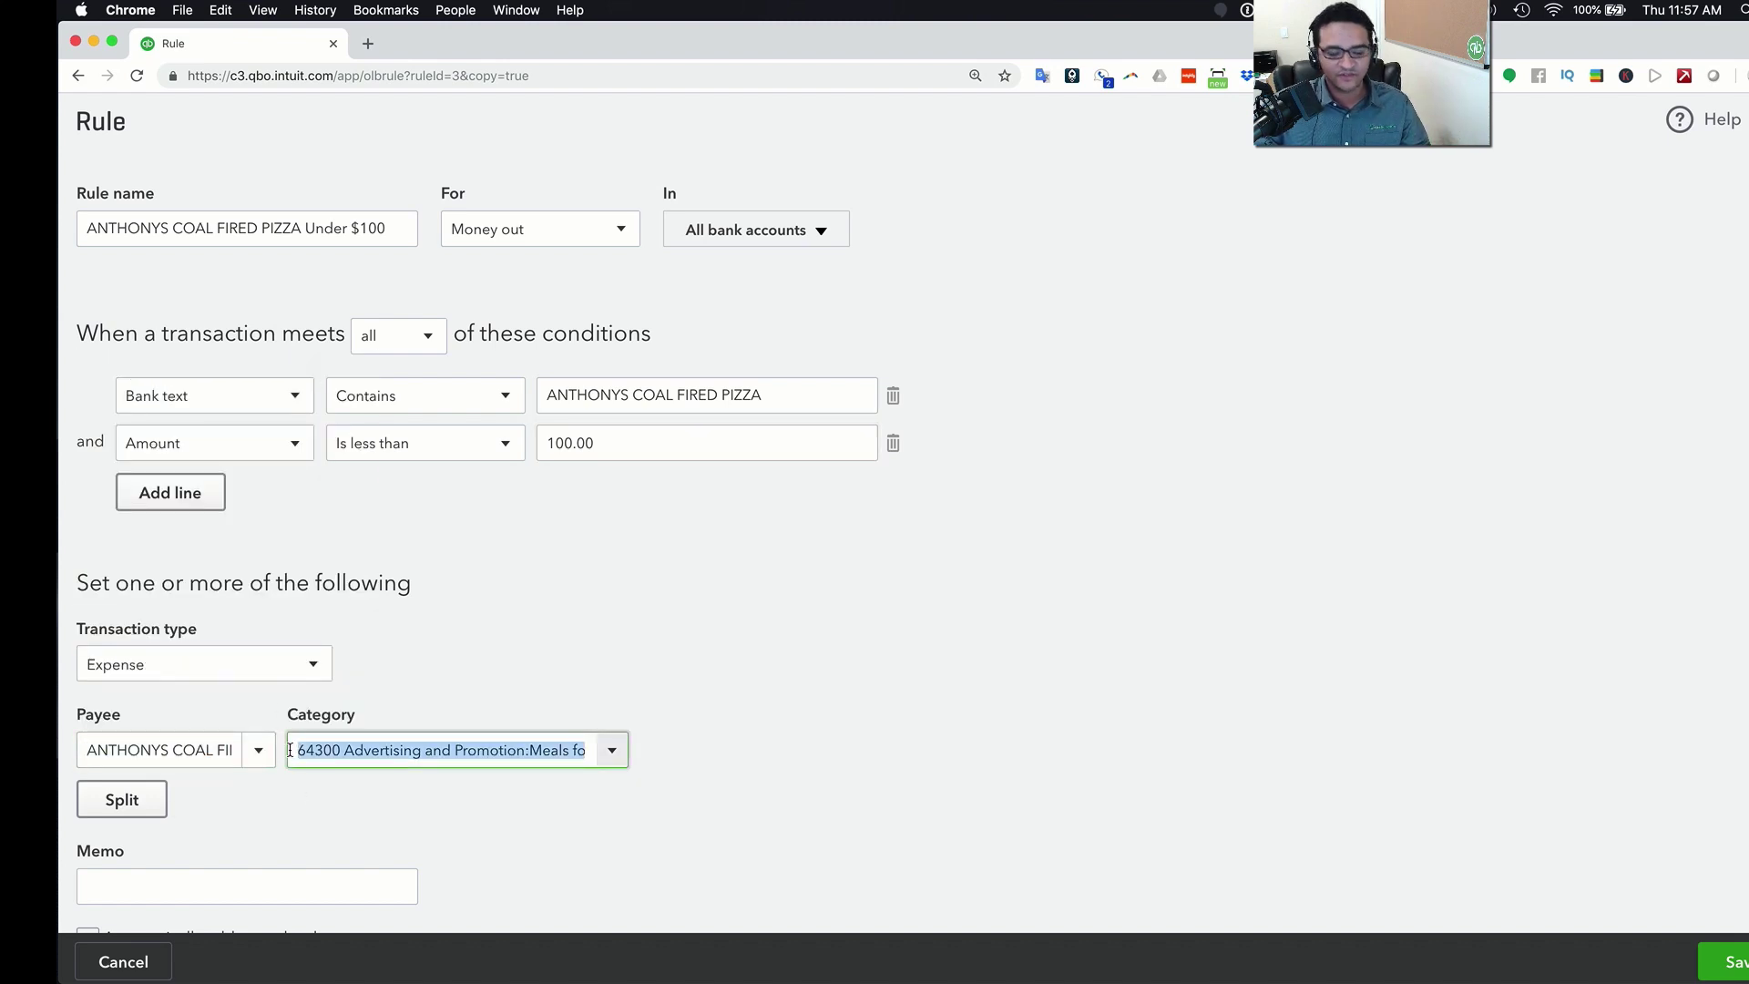
type("perso")
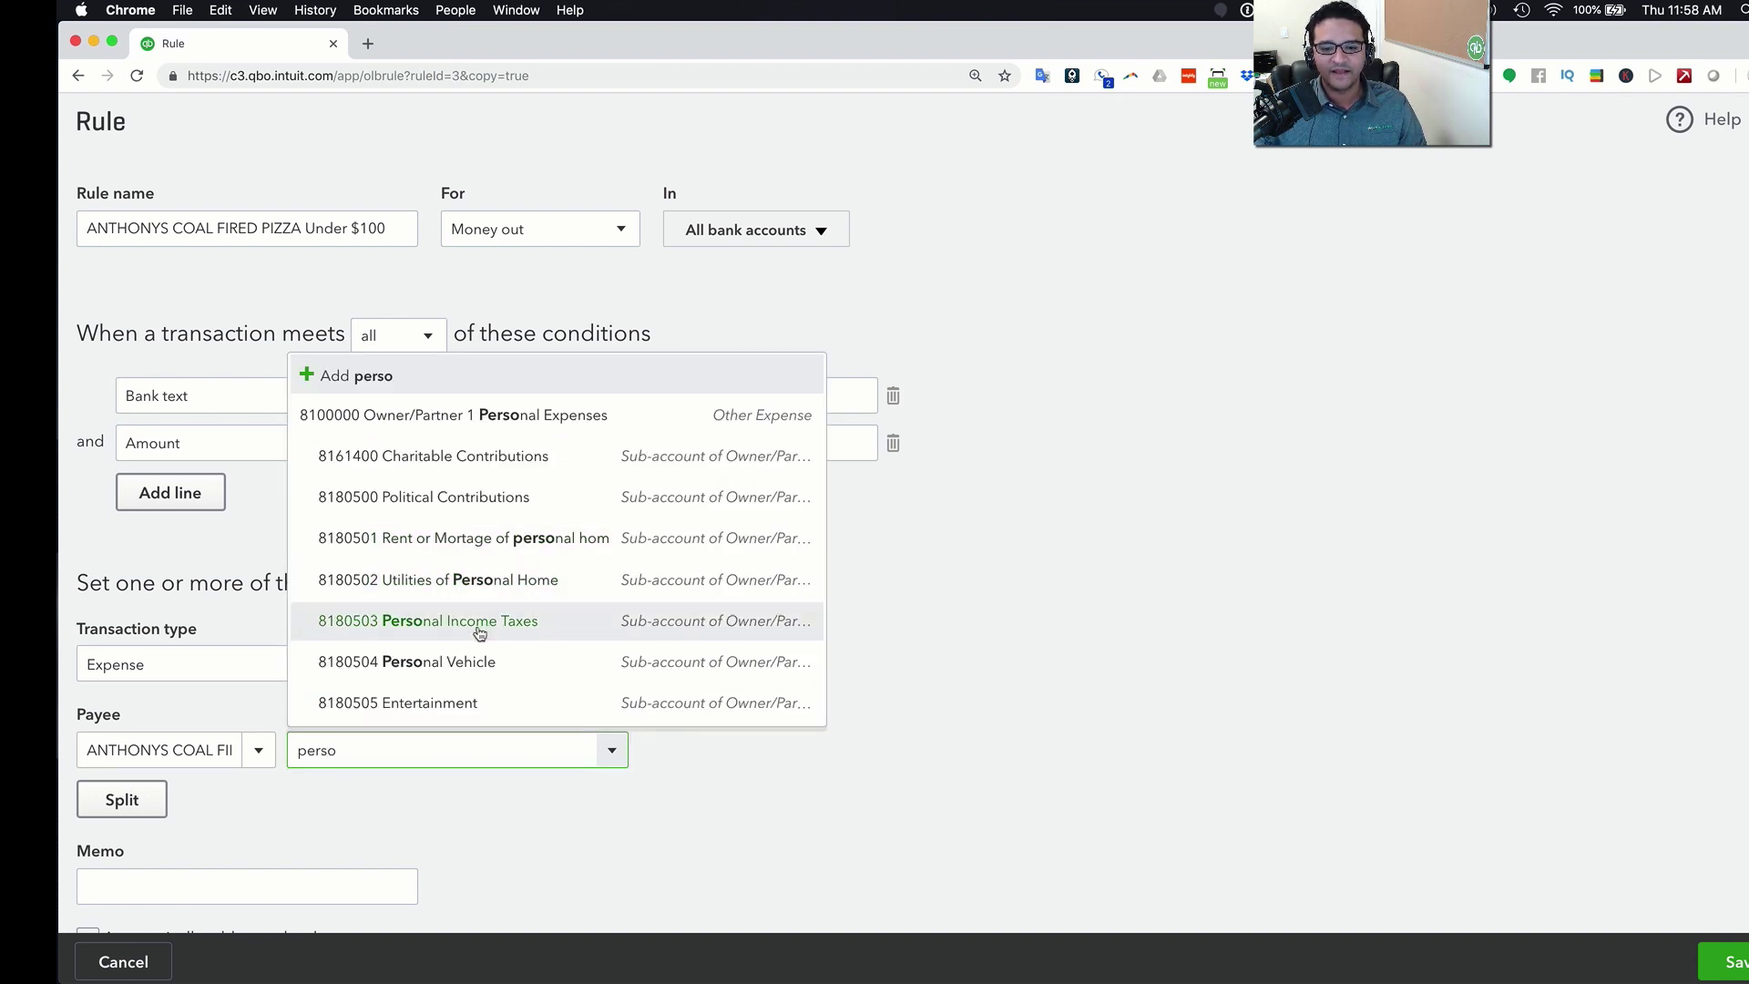
scroll(479, 633, "down", 6)
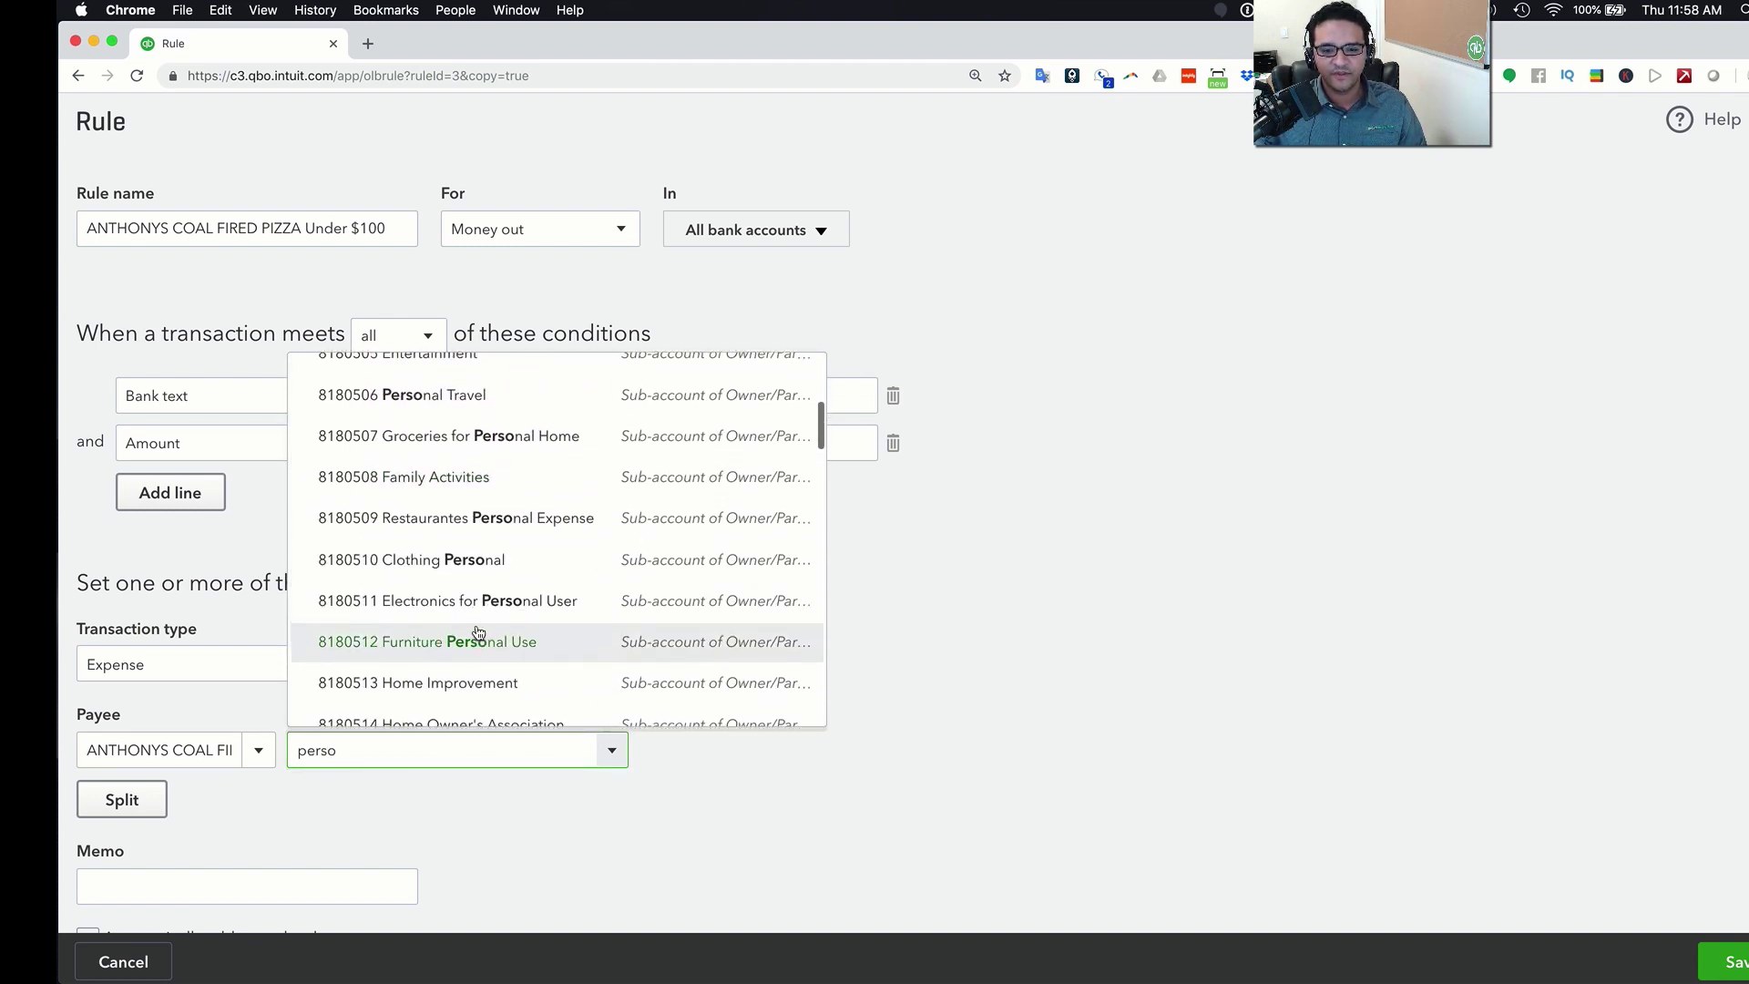
left_click(487, 524)
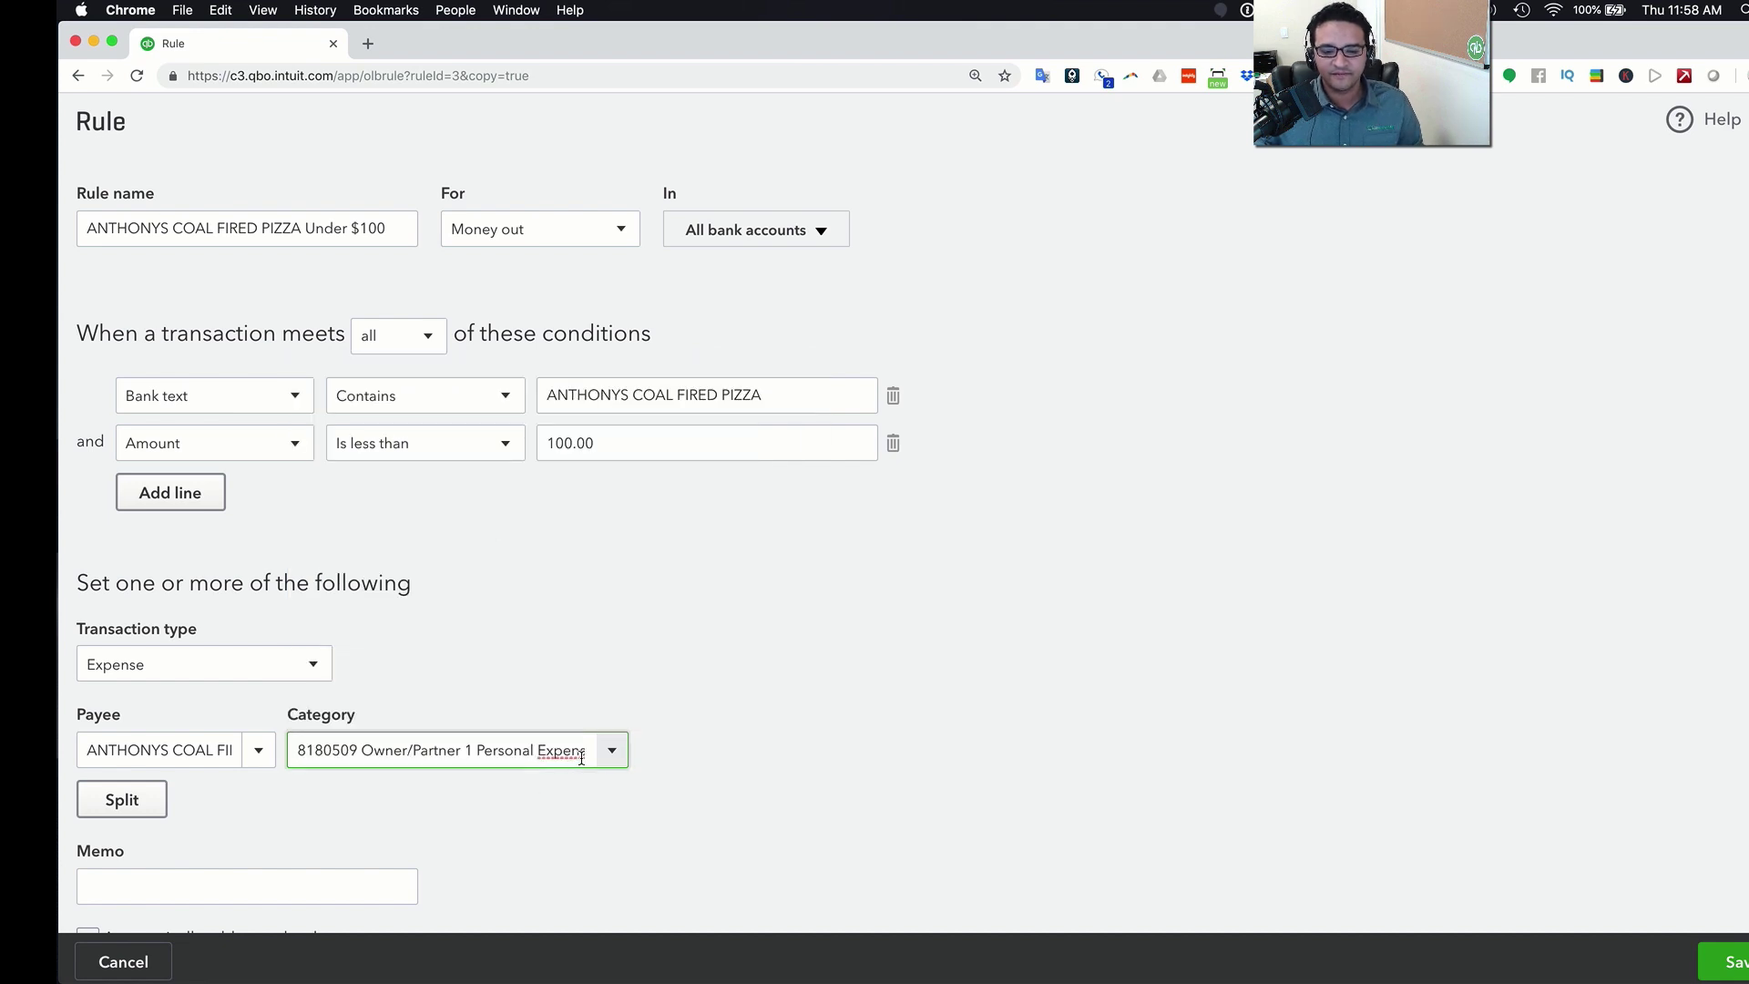
left_click(611, 749)
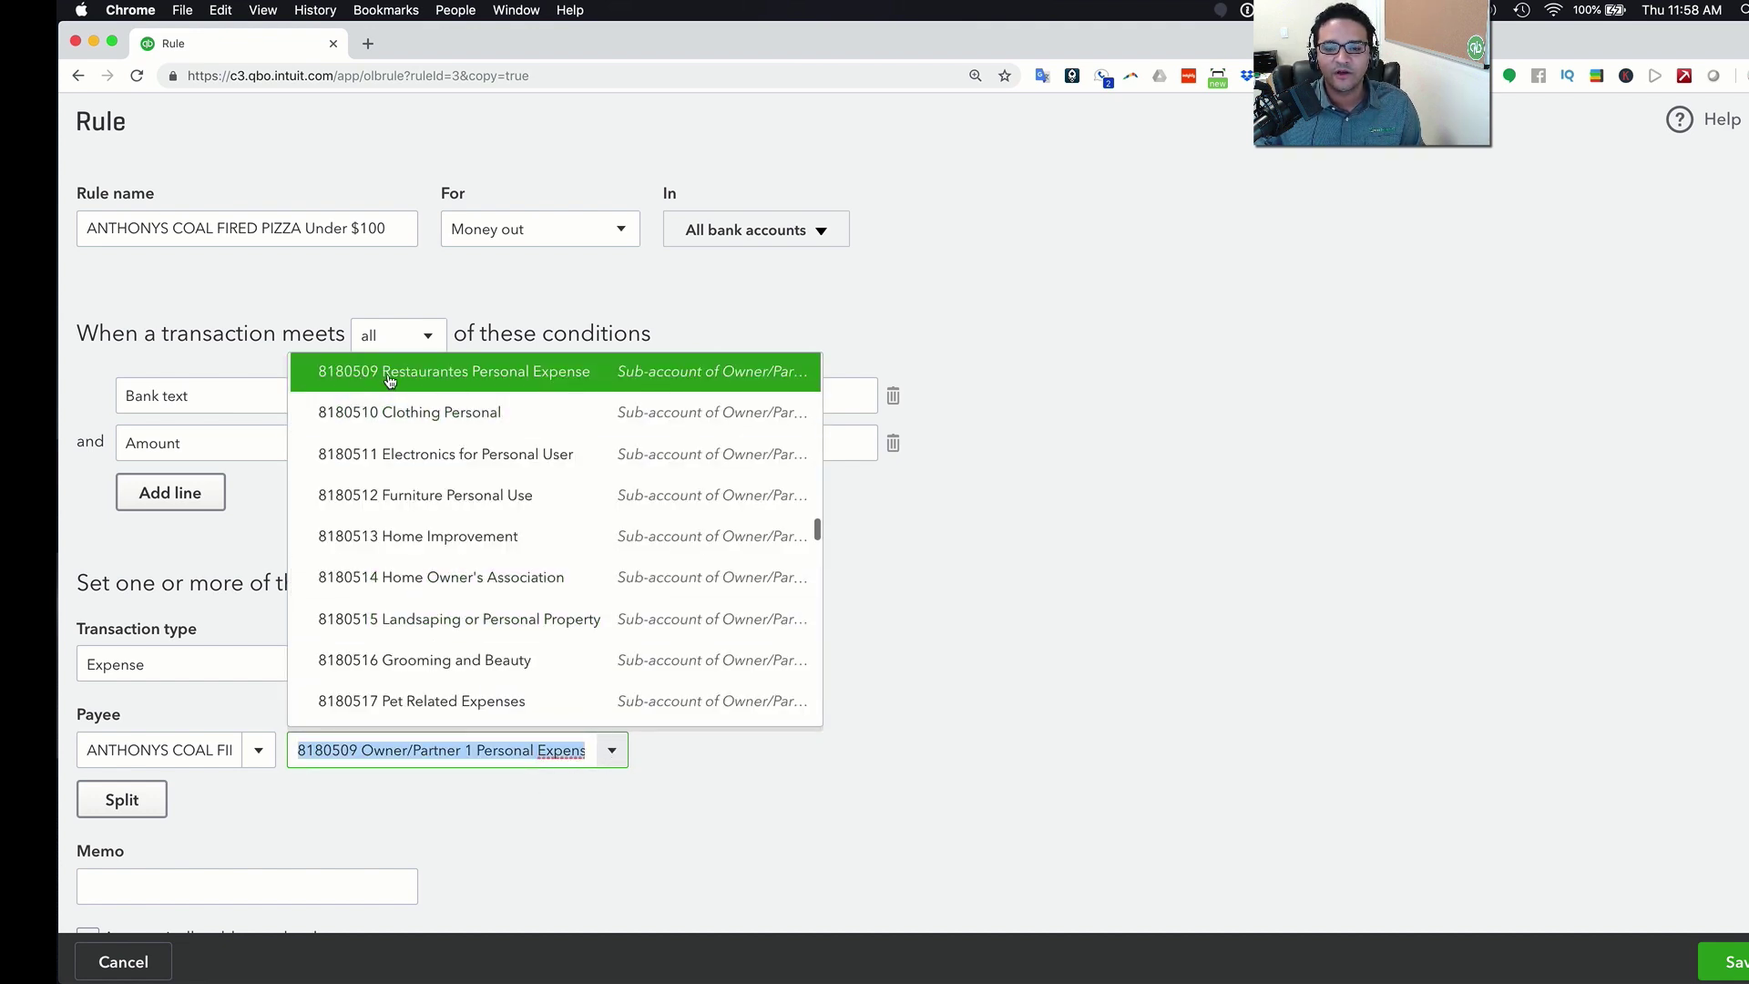
left_click(1109, 555)
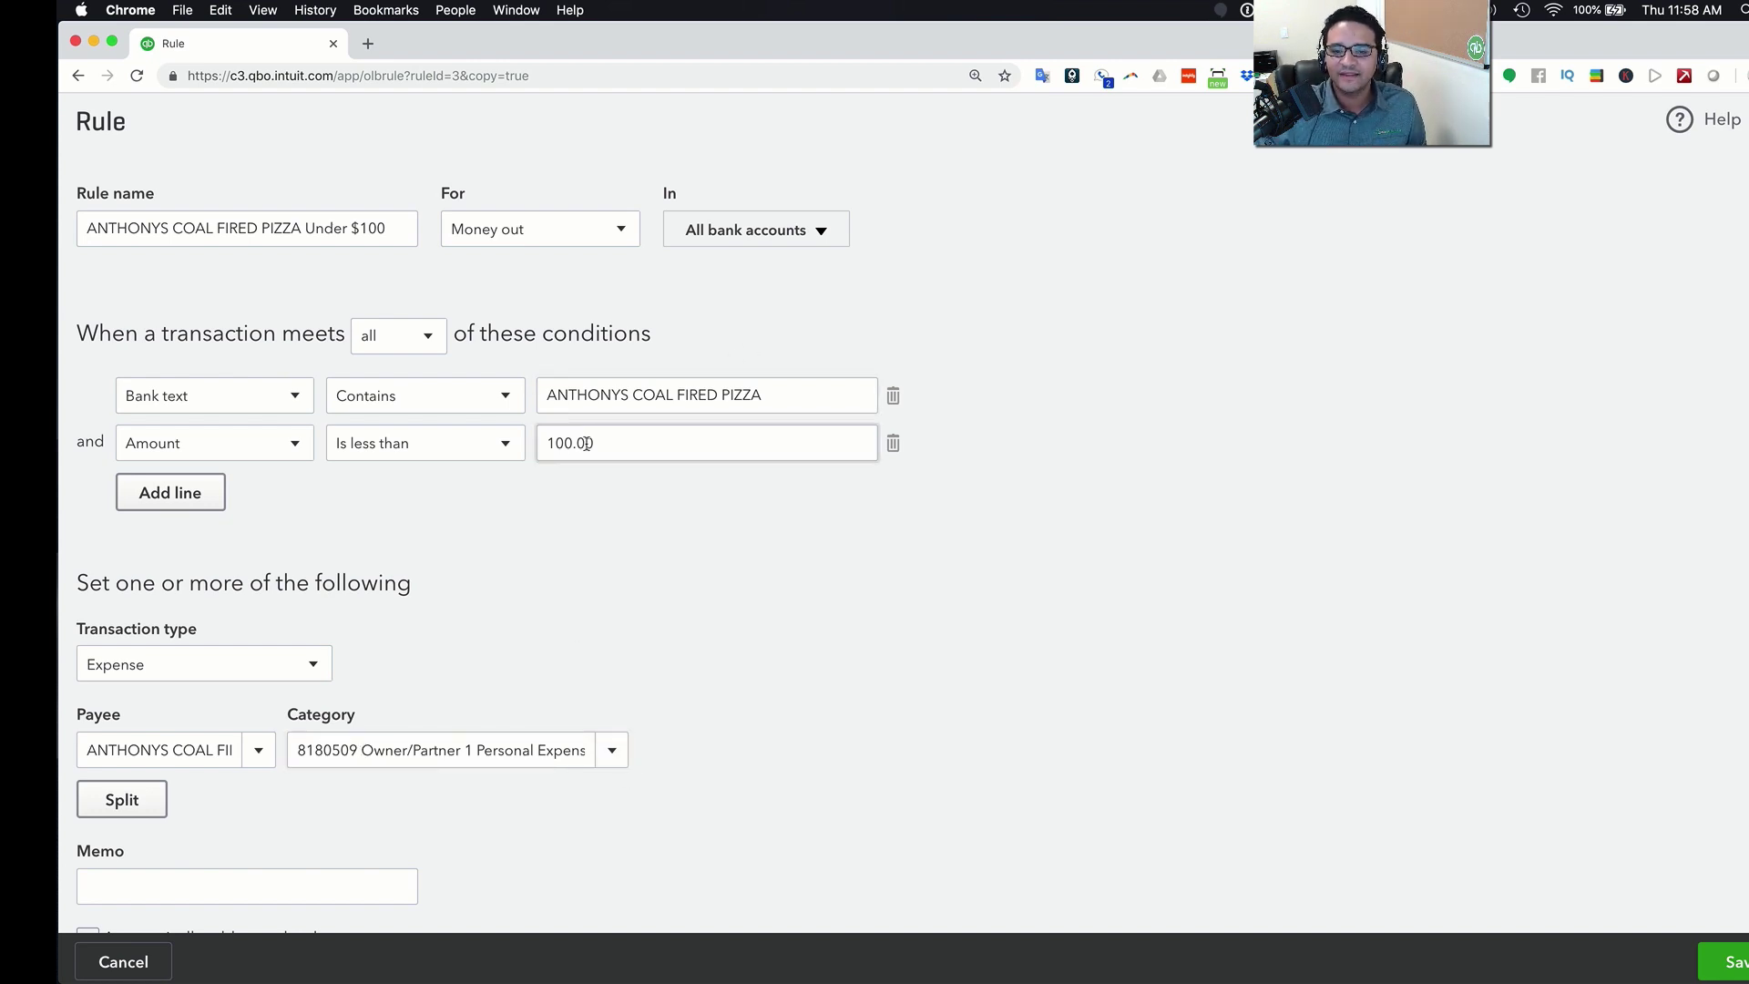
left_click(1724, 962)
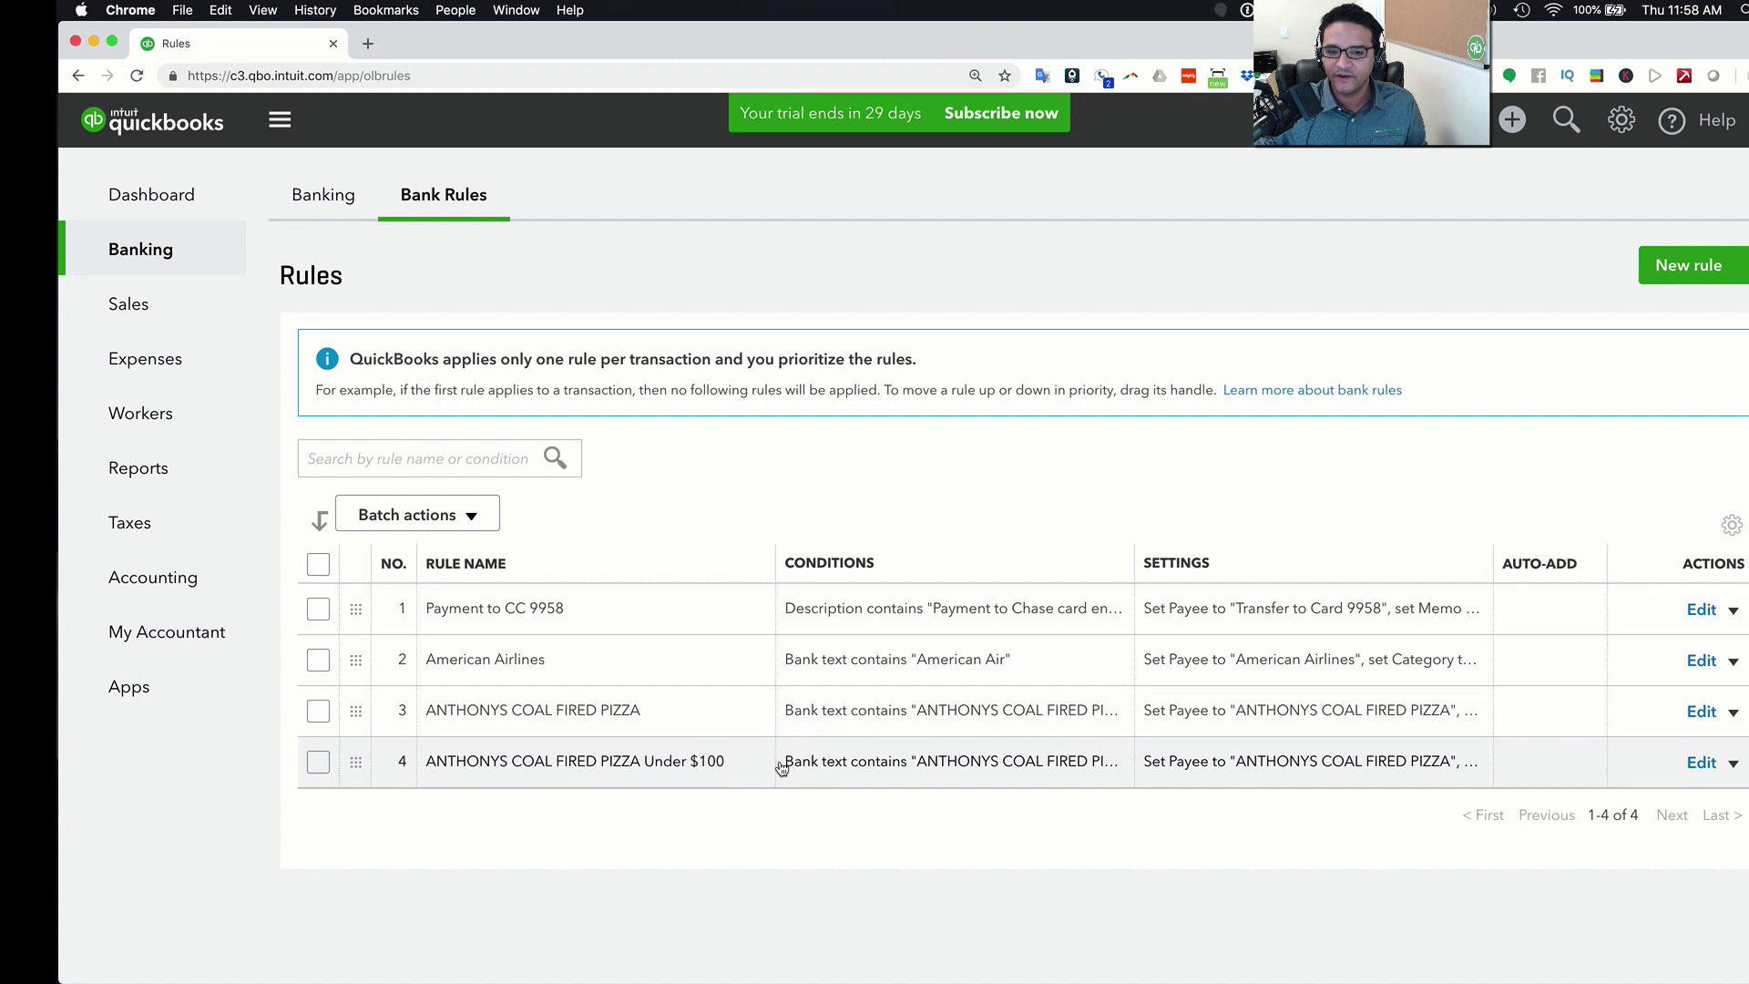
Check the categories assigned to the ANTHONYS COAL FIRED PIZZA transactions in the review list and the rule applied to the 10/28/2018 one
left_click(319, 198)
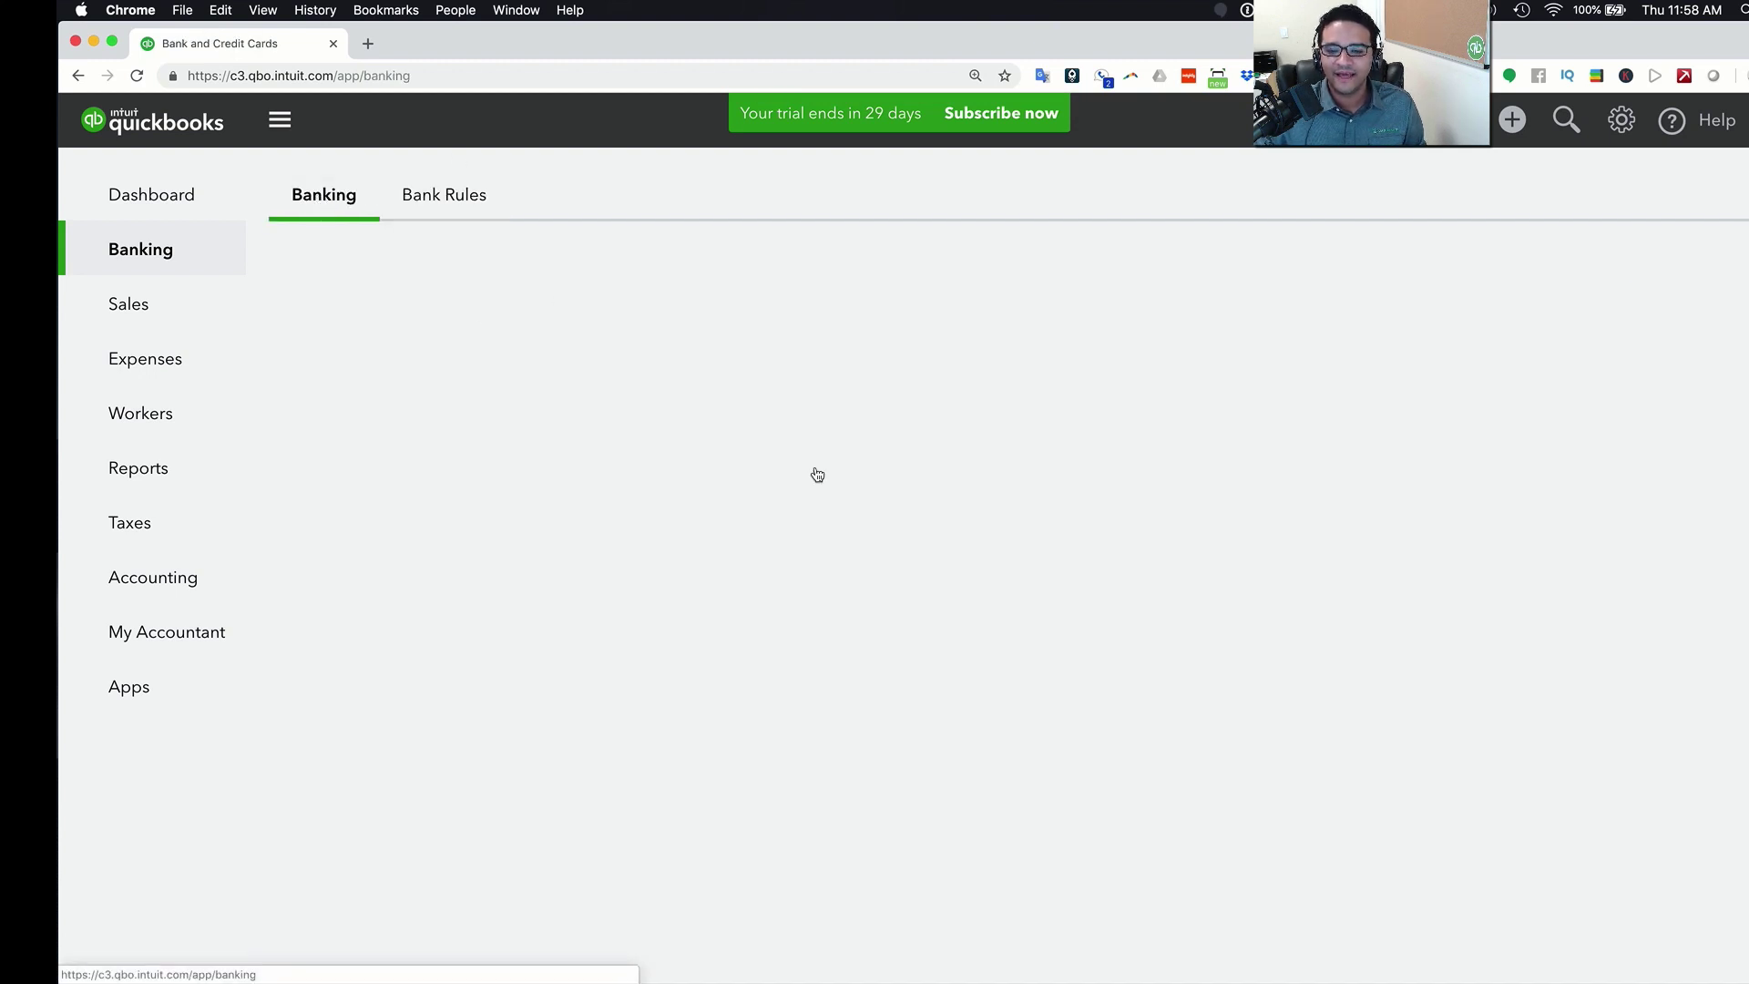
scroll(841, 528, "down", 8)
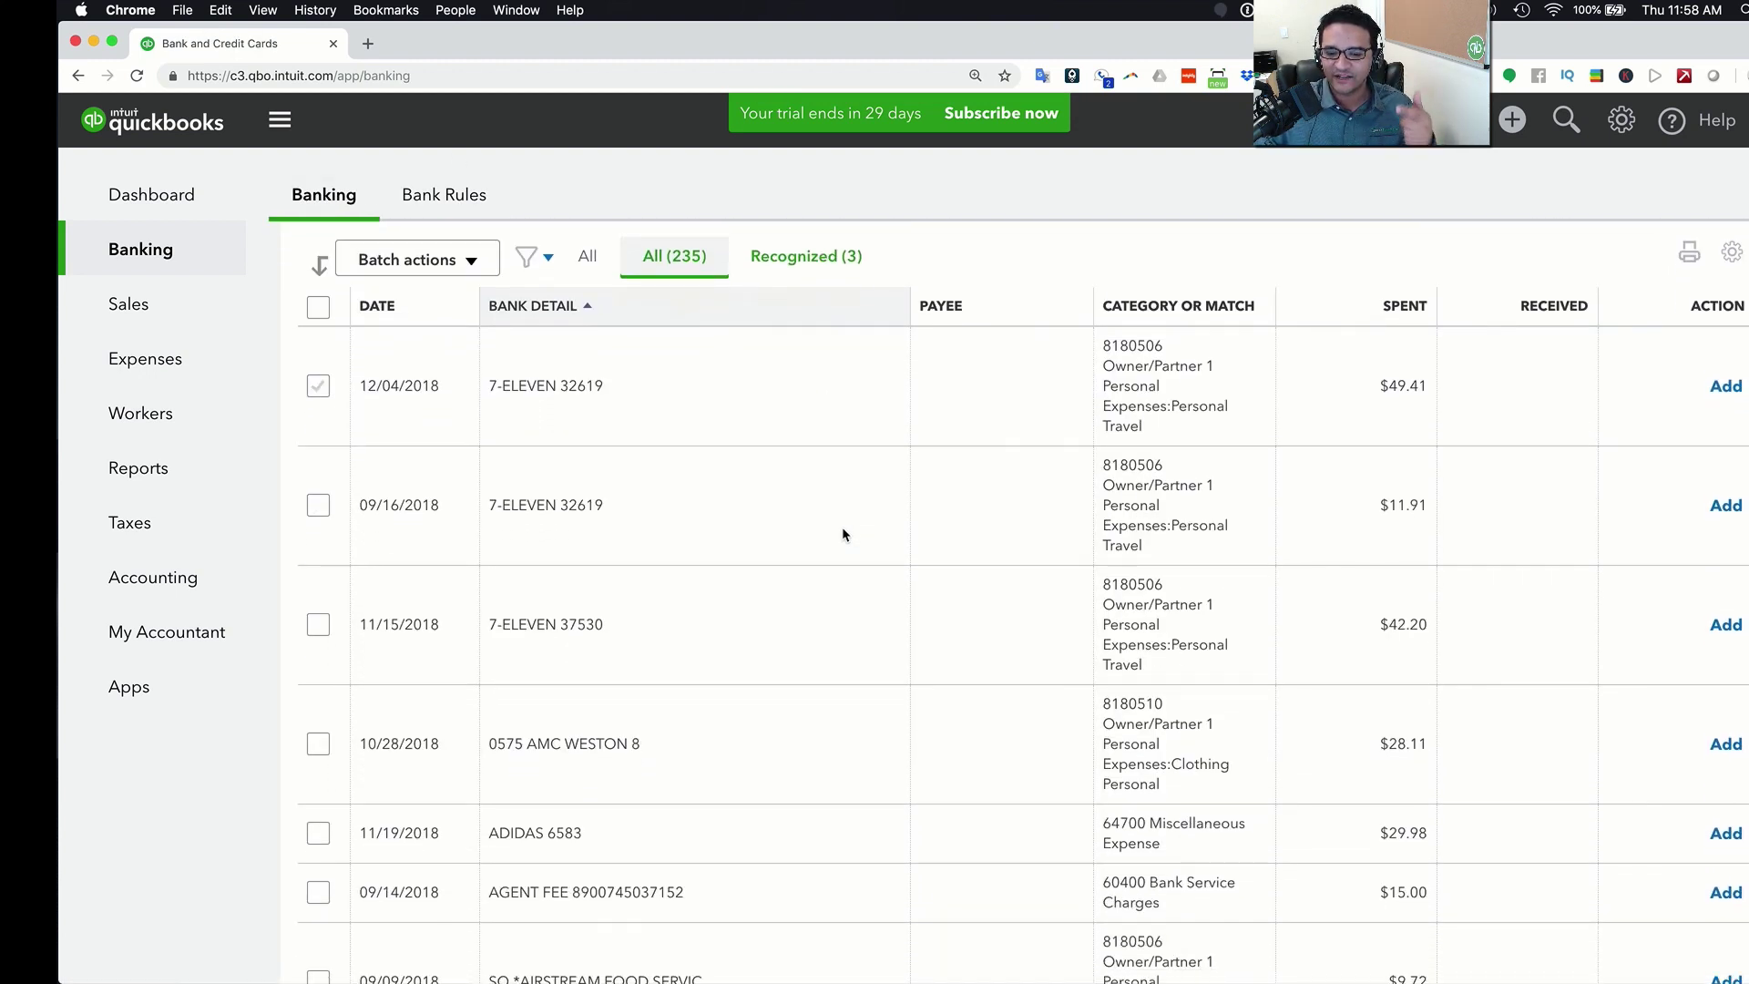
scroll(842, 533, "down", 3)
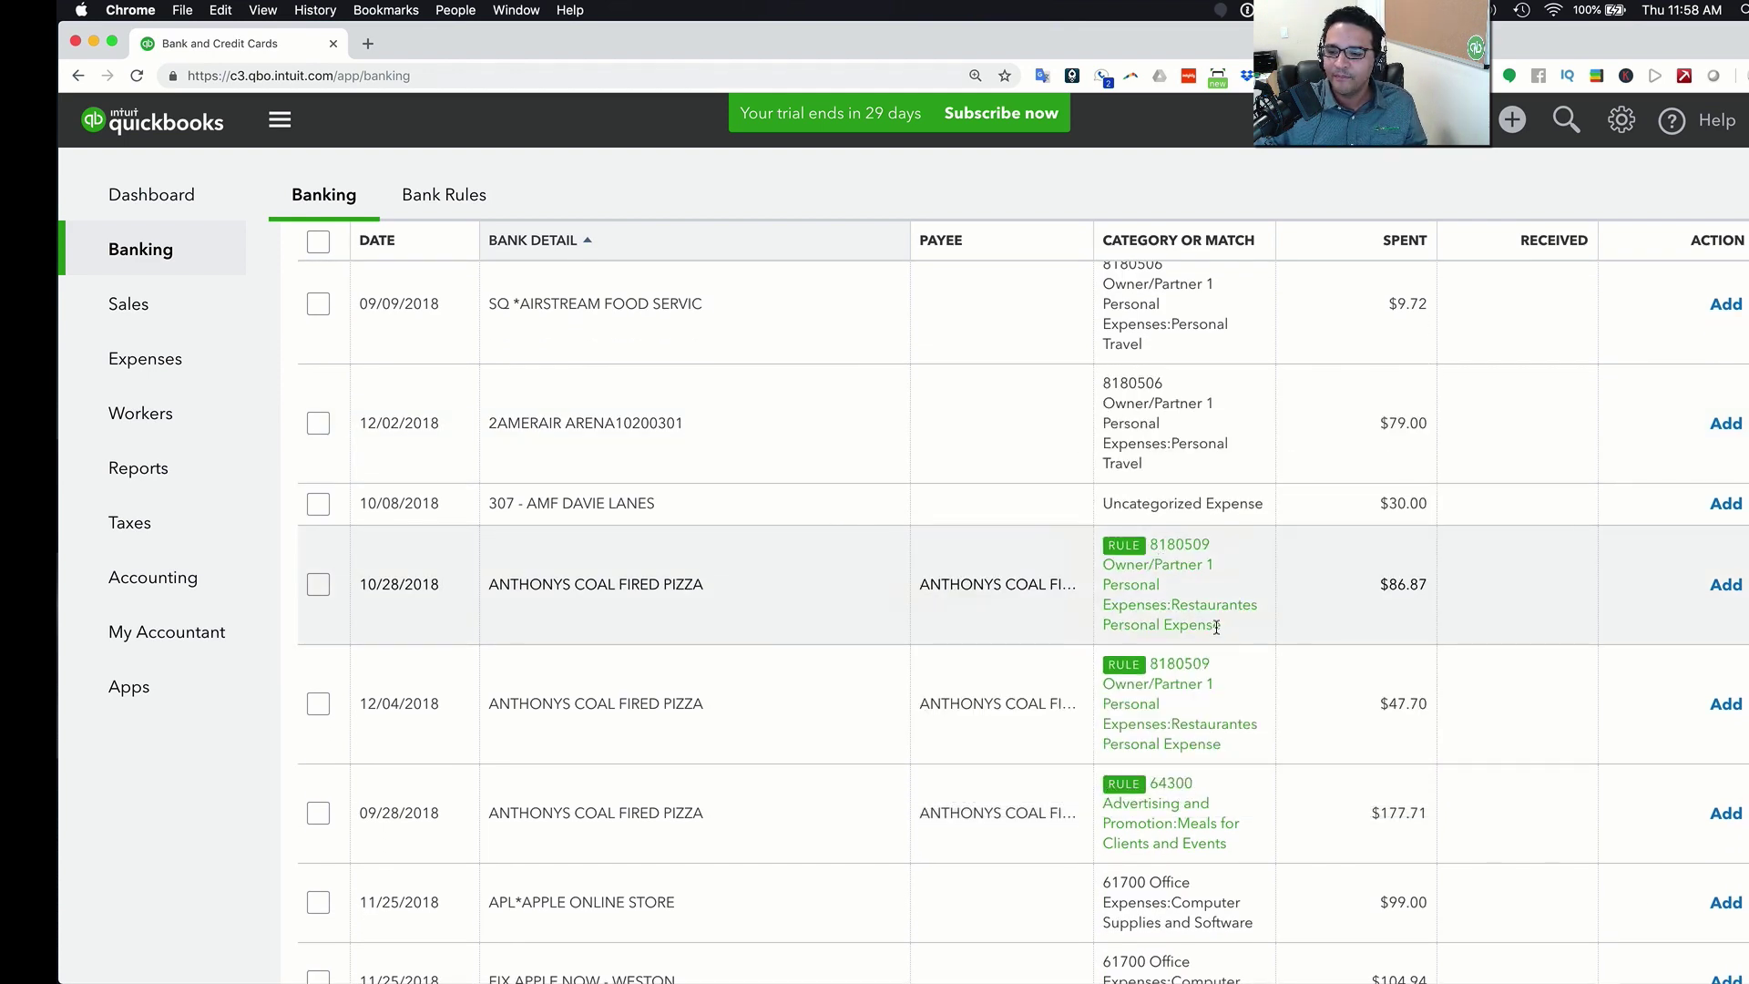
left_click_drag(1216, 626, 1156, 543)
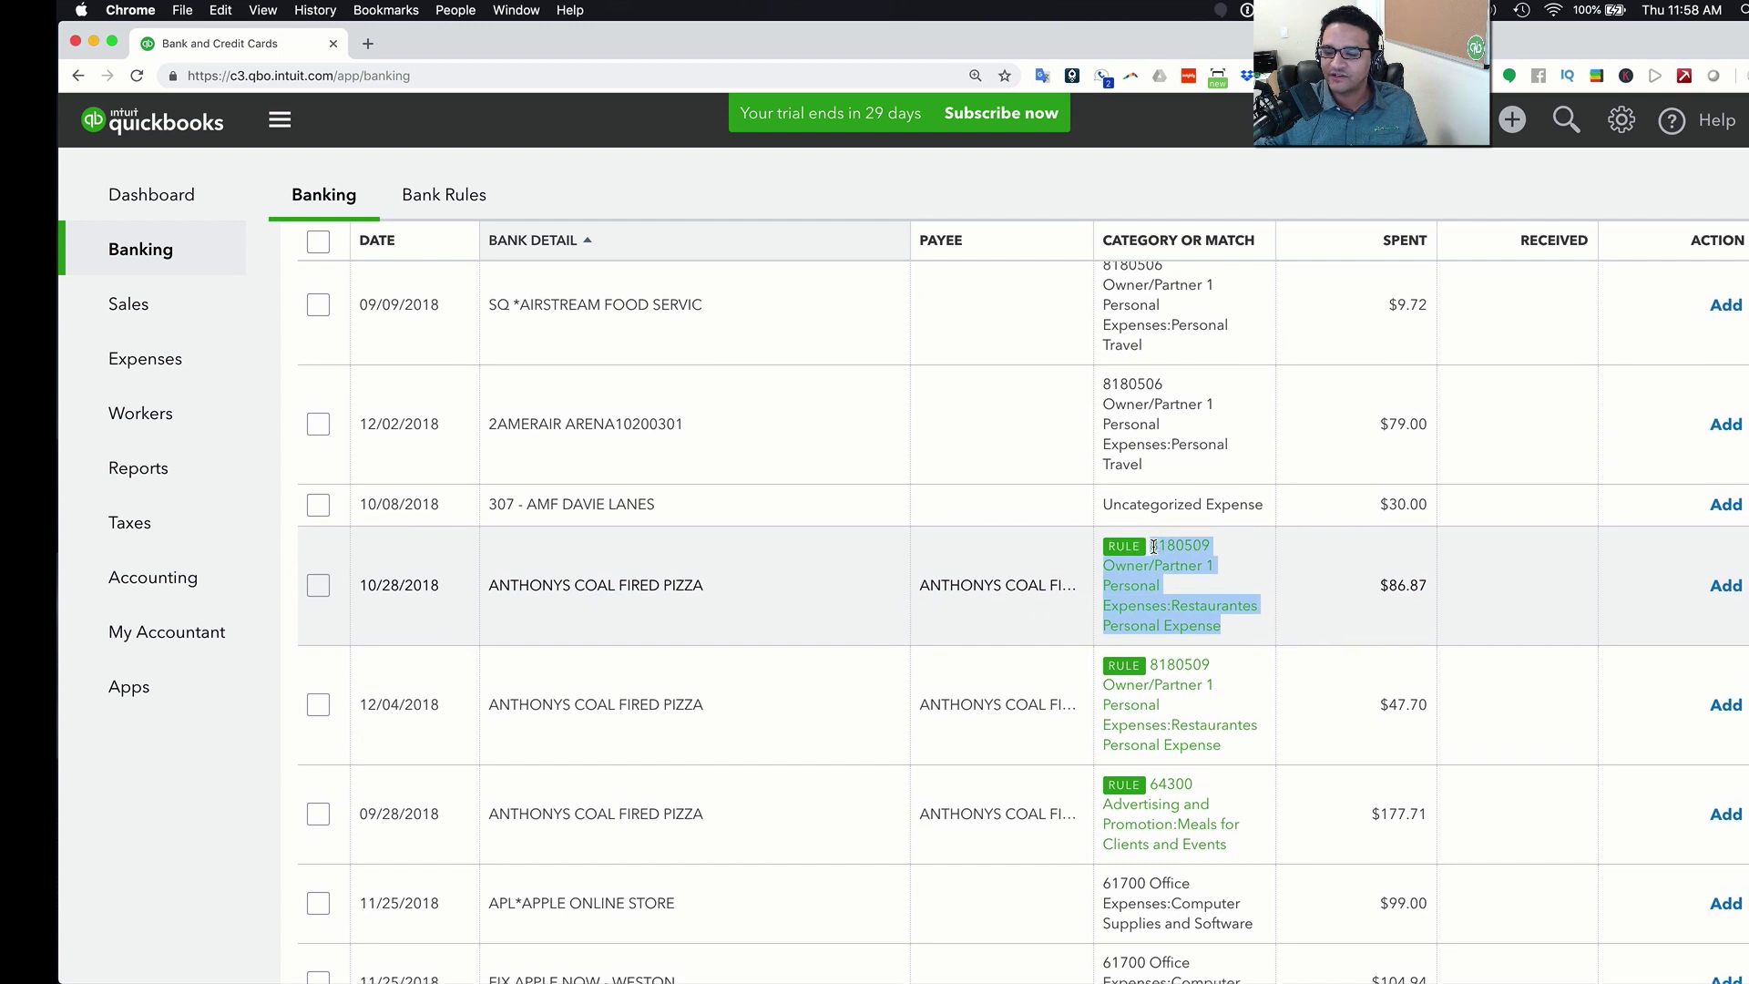
left_click(1211, 627)
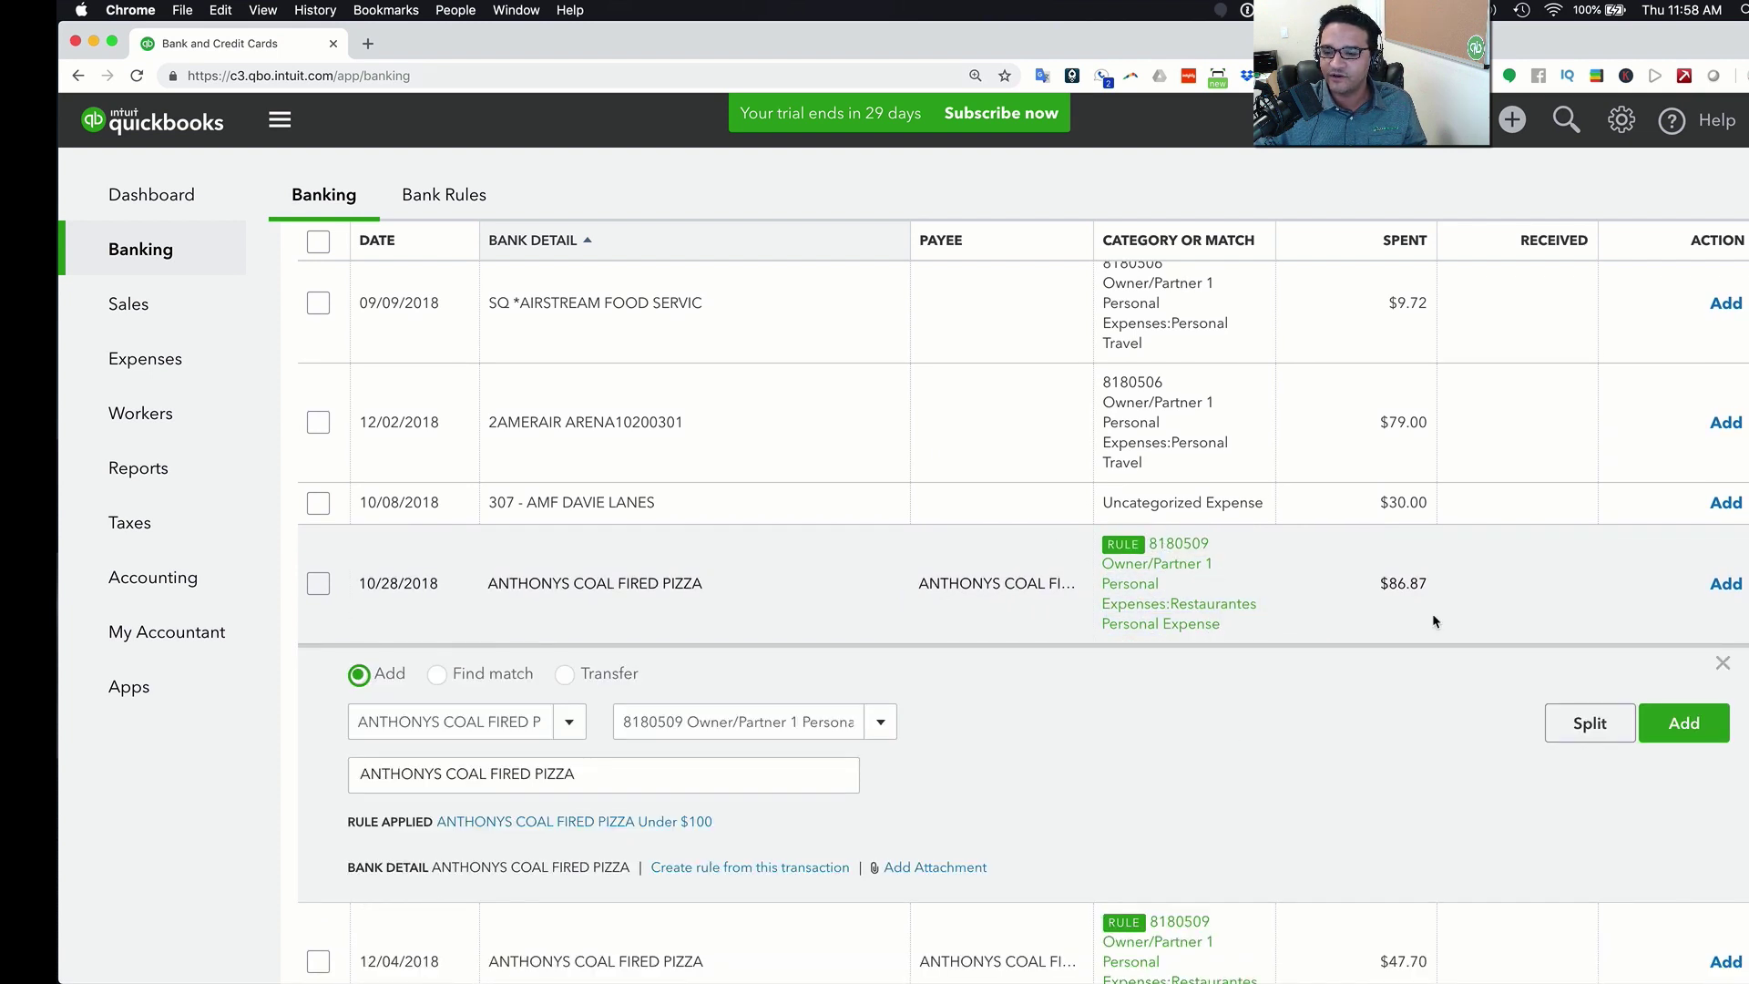
left_click(1722, 663)
scroll(1193, 641, "down", 3)
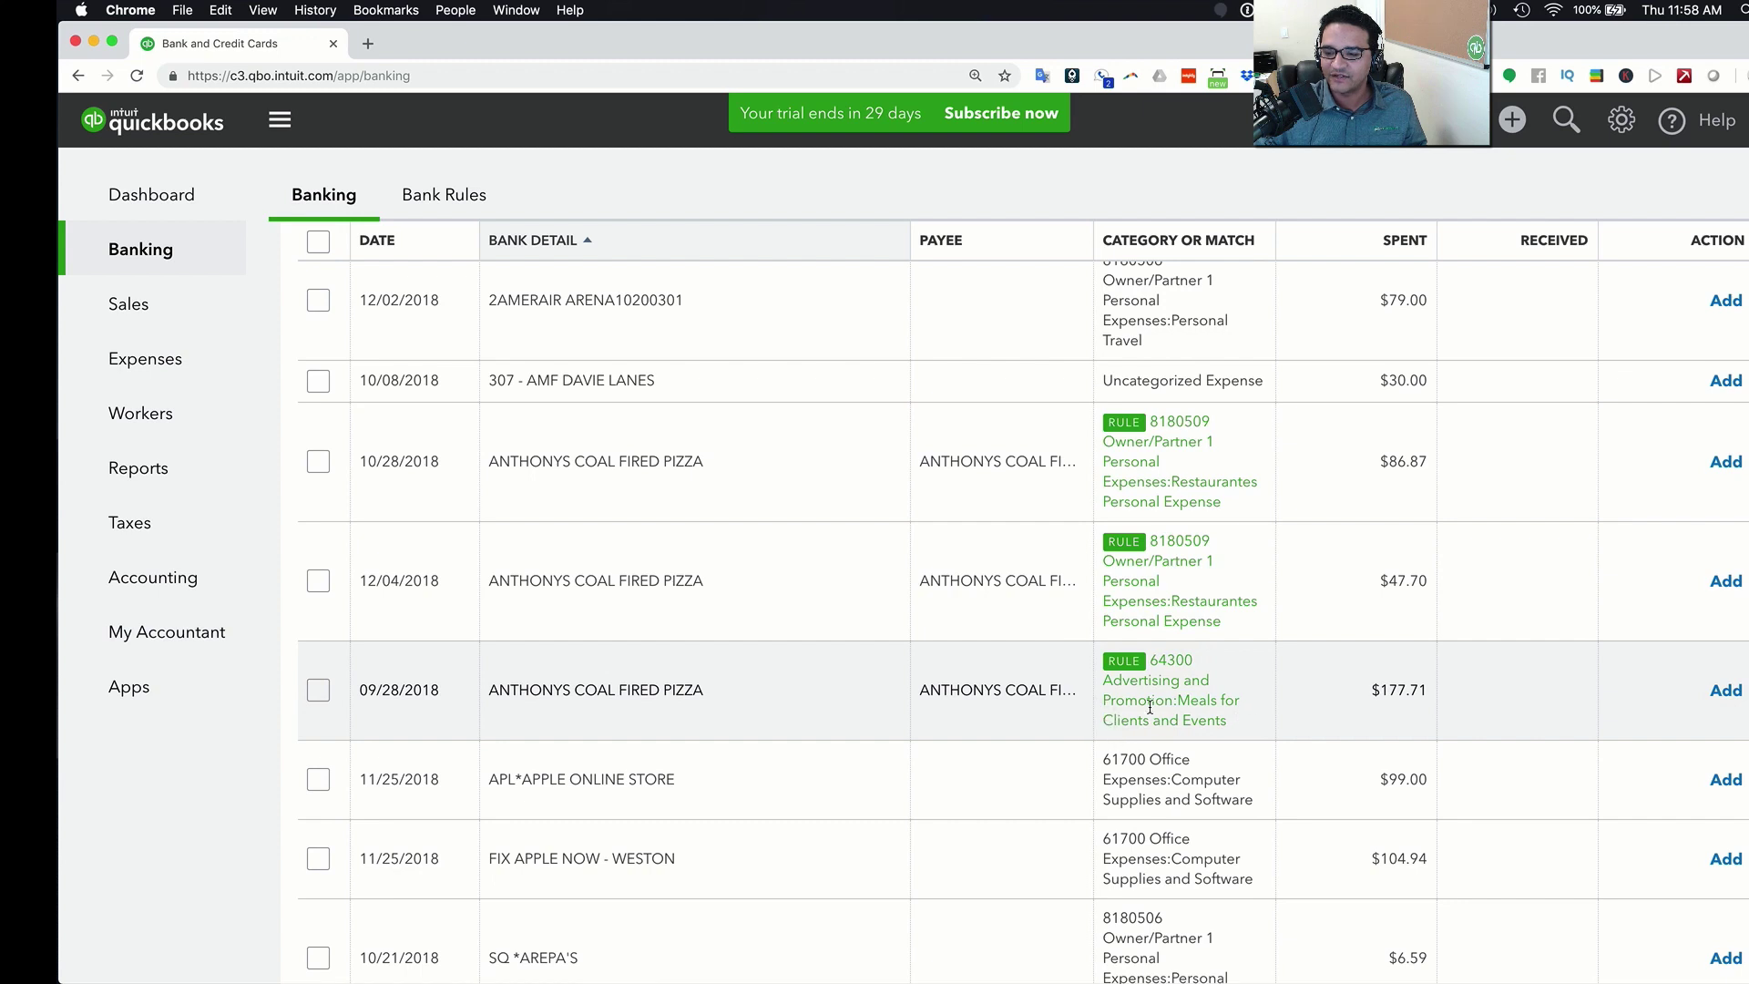
scroll(1225, 709, "up", 1)
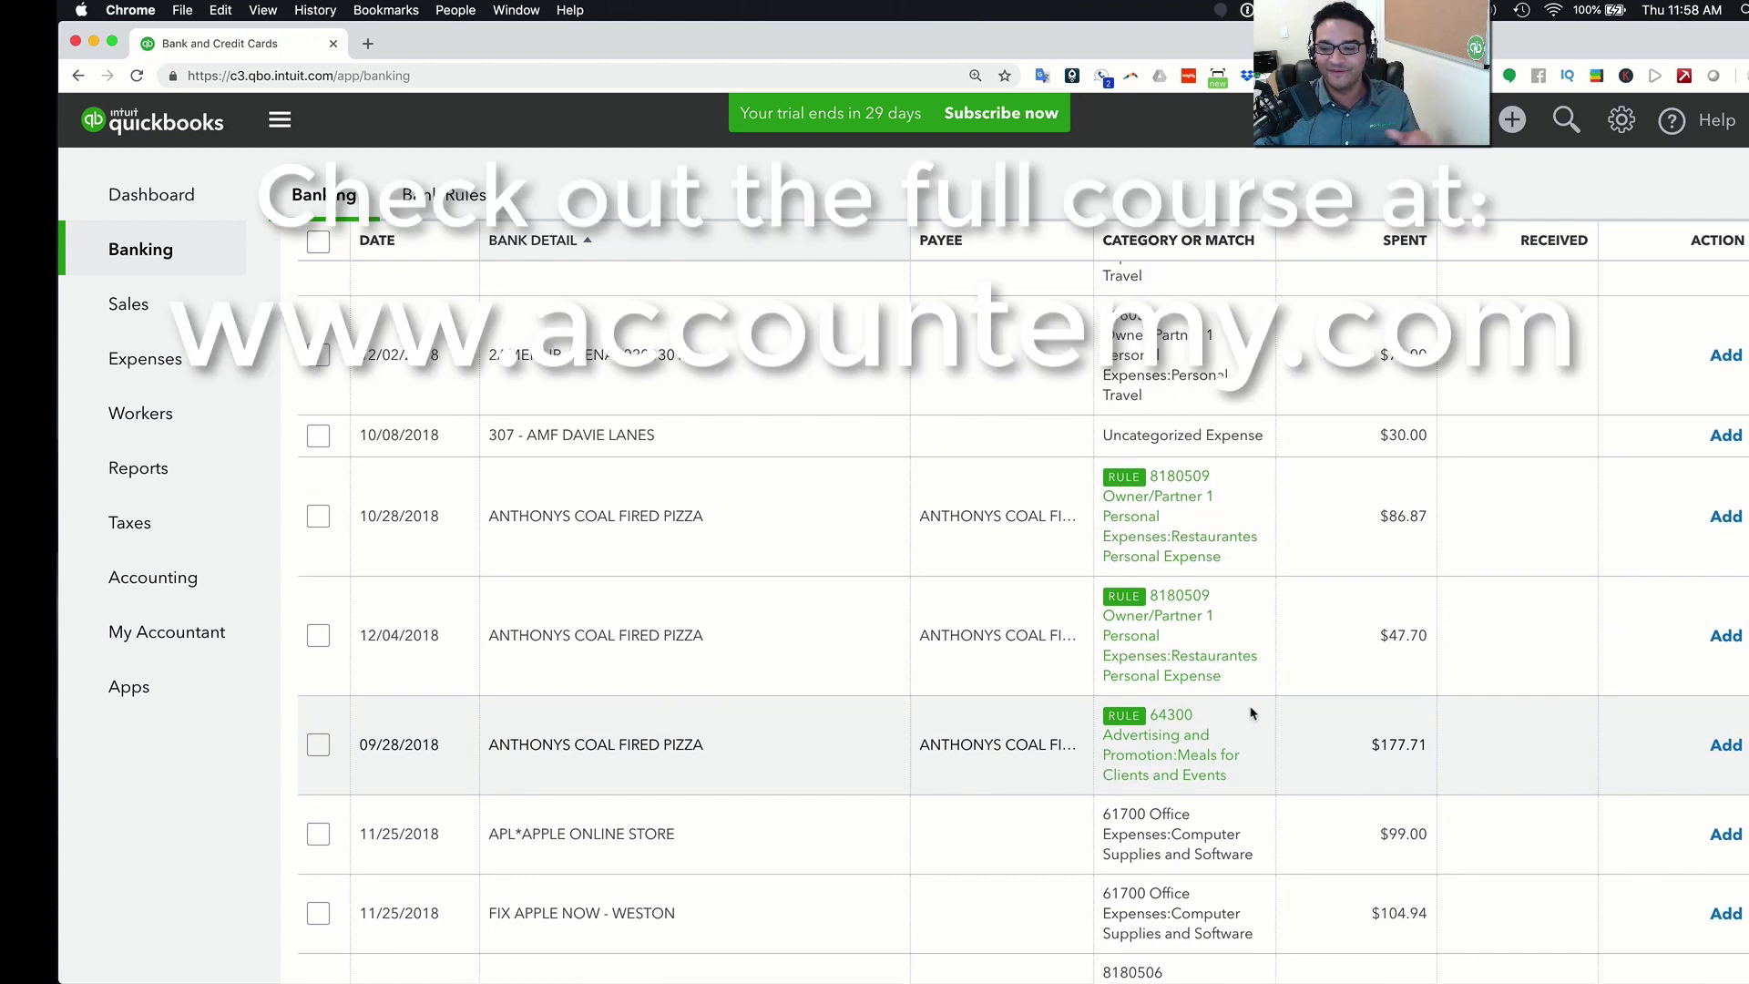
scroll(910, 719, "up", 1)
Select the three ANTHONYS COAL FIRED PIZZA transactions and accept them as a batch
left_click(317, 539)
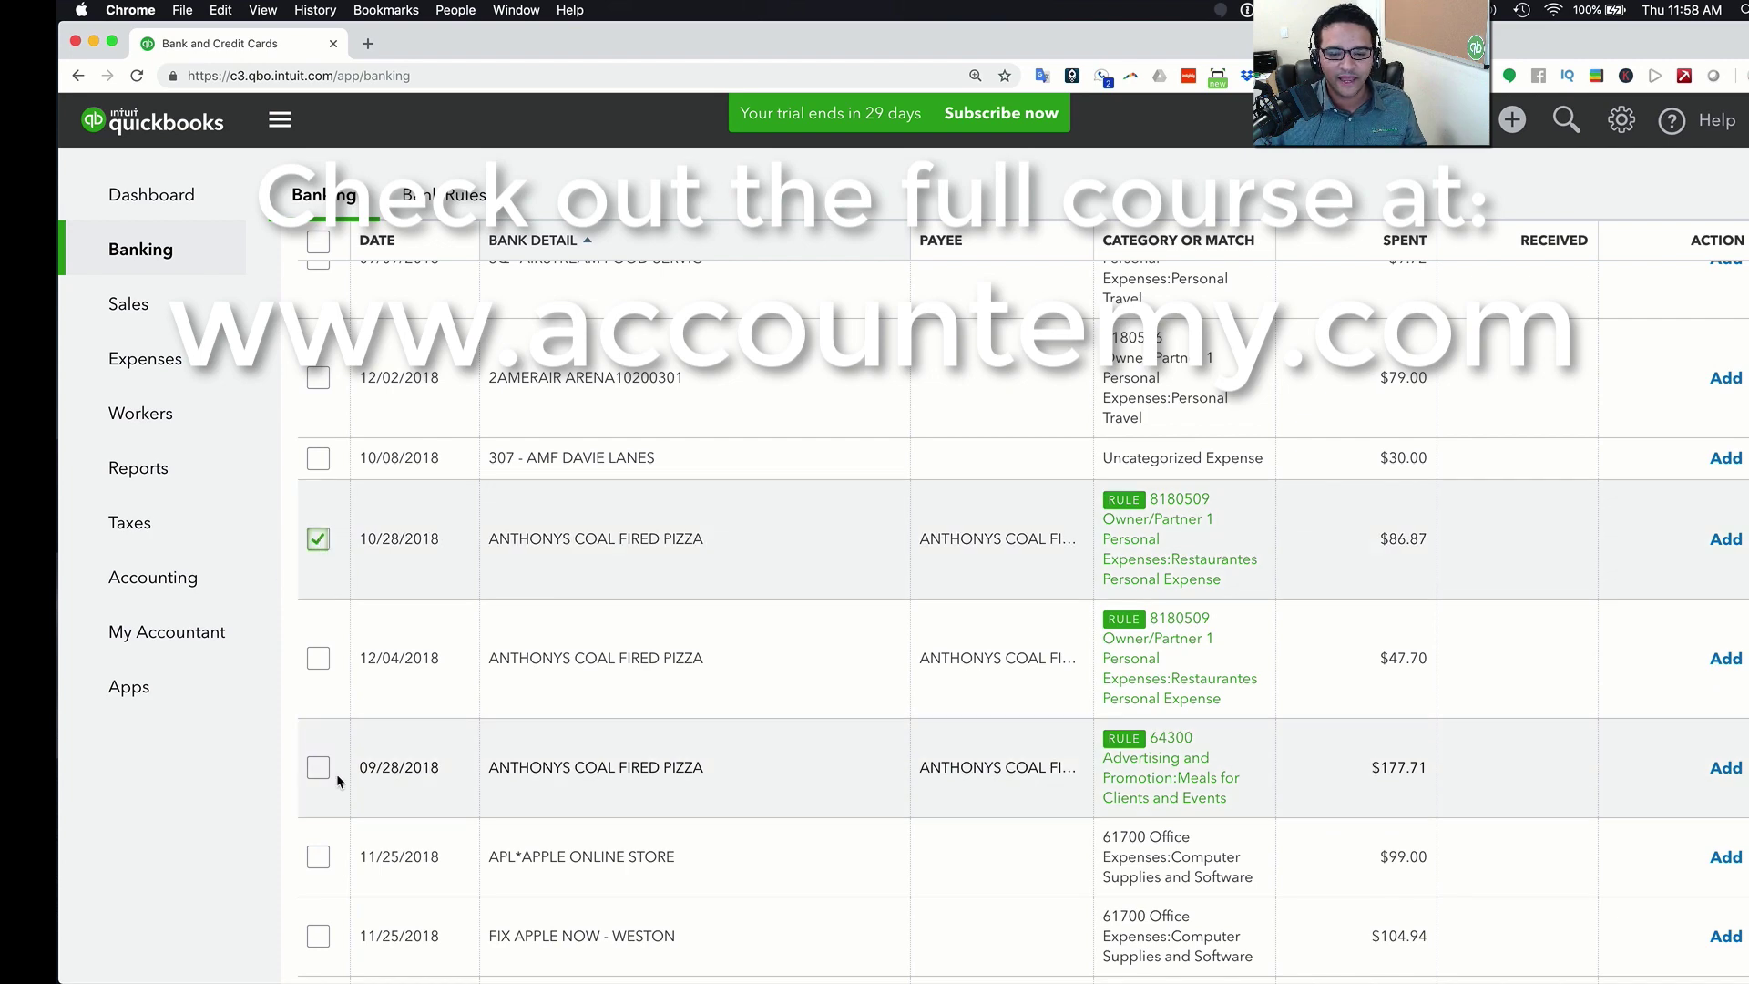
left_click(318, 766)
scroll(546, 656, "up", 5)
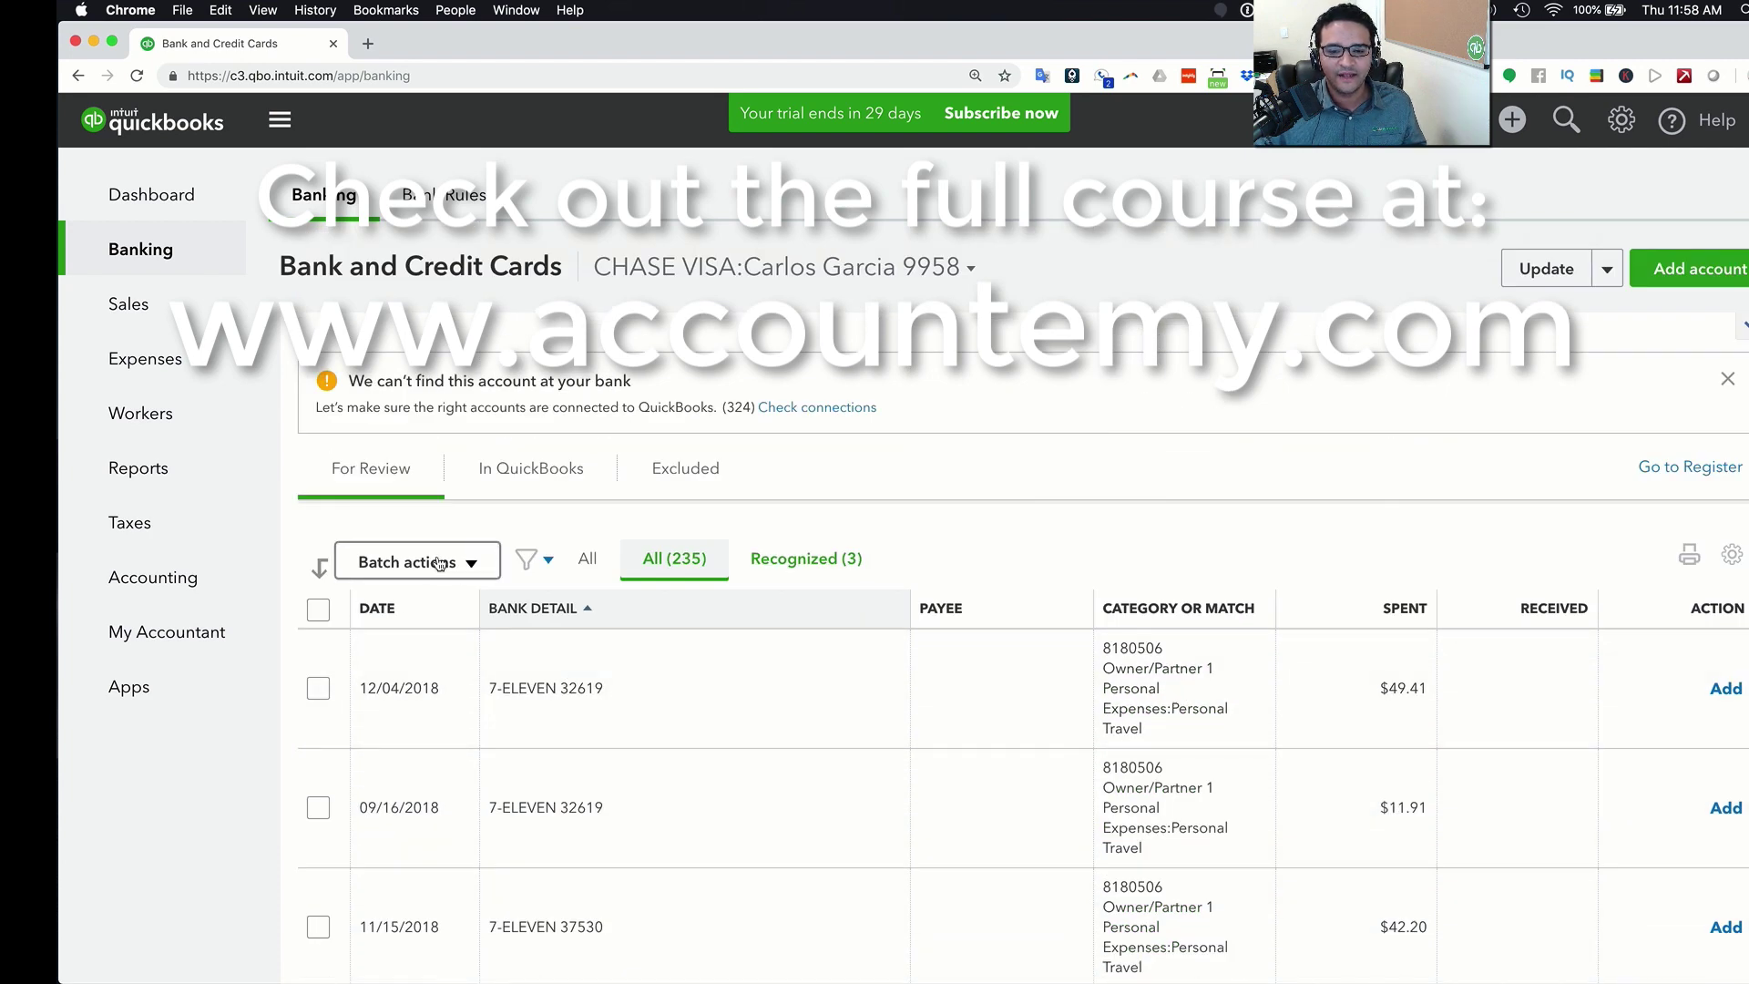
left_click(408, 574)
left_click(408, 601)
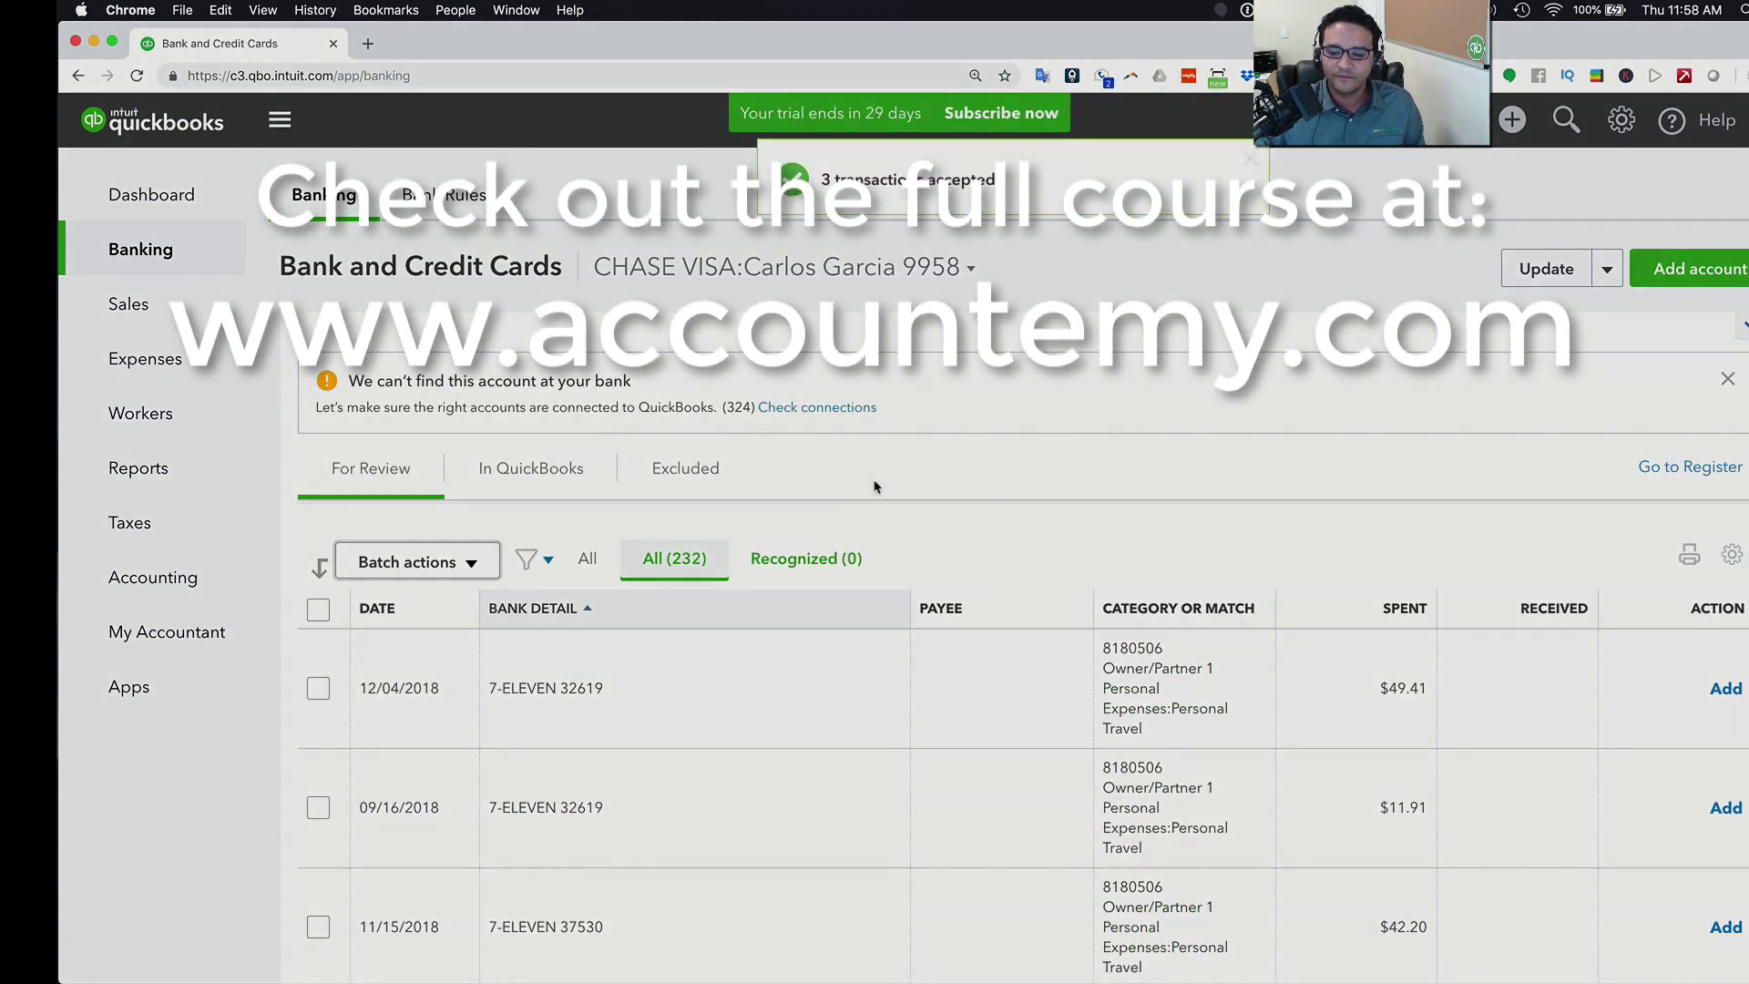
scroll(1013, 483, "down", 15)
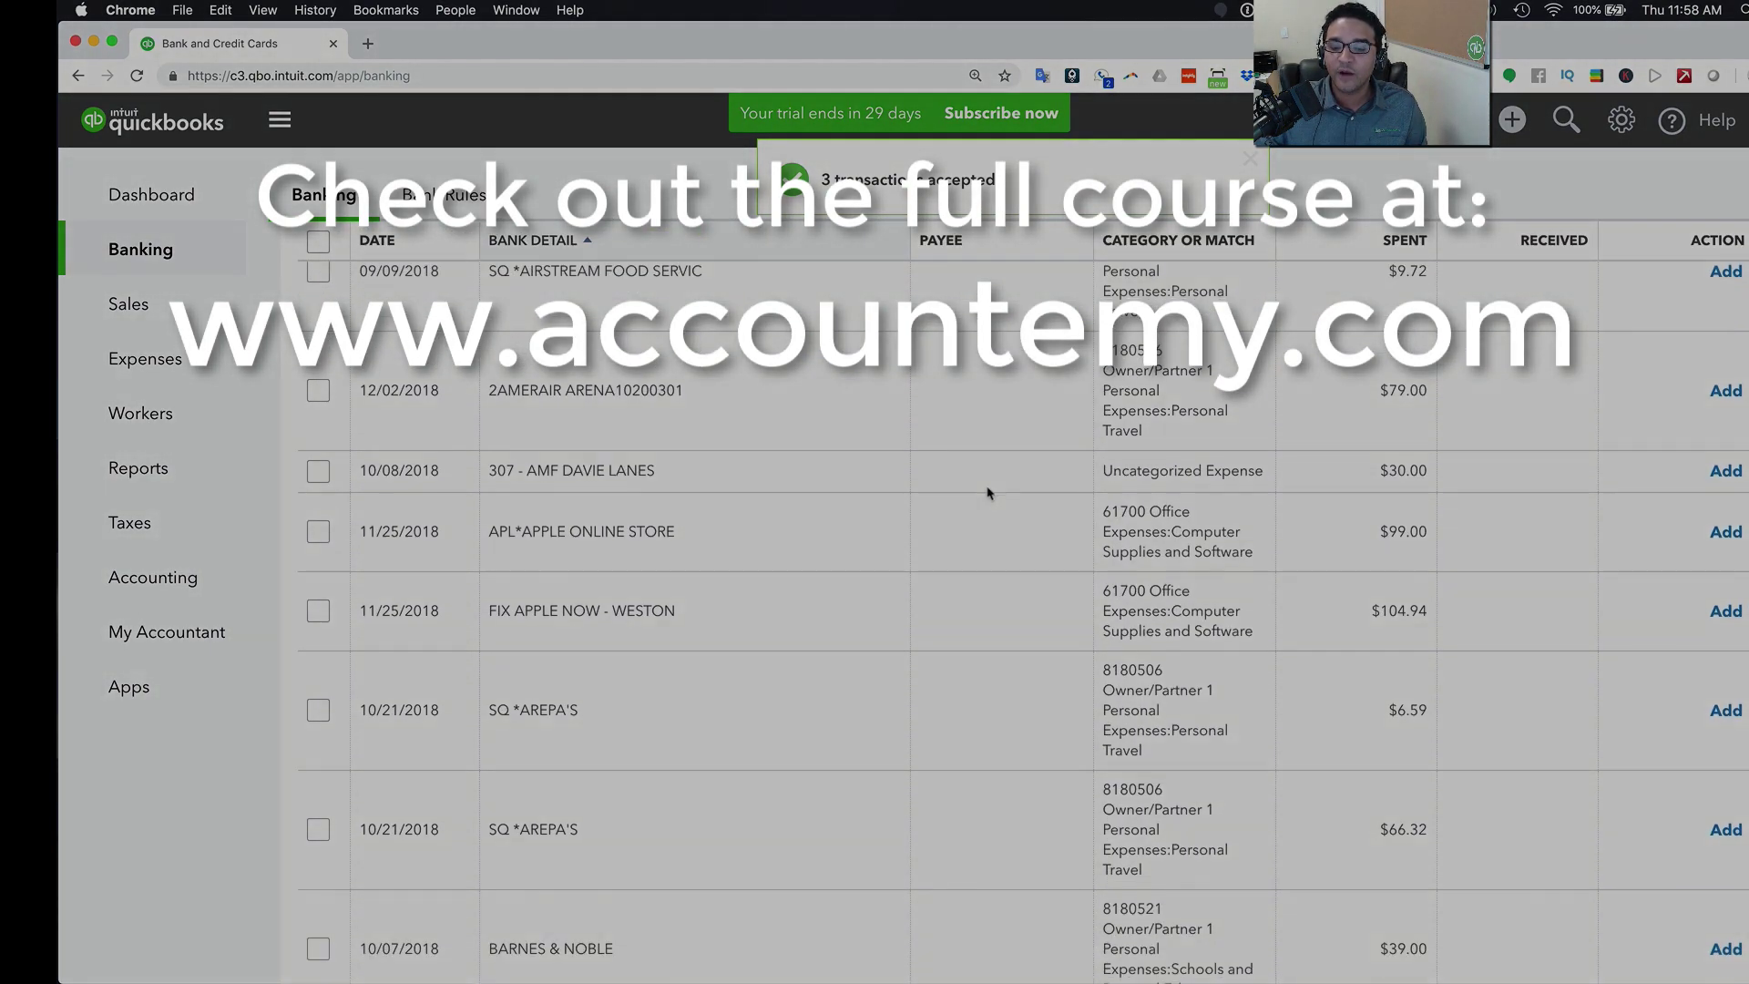
scroll(746, 587, "down", 4)
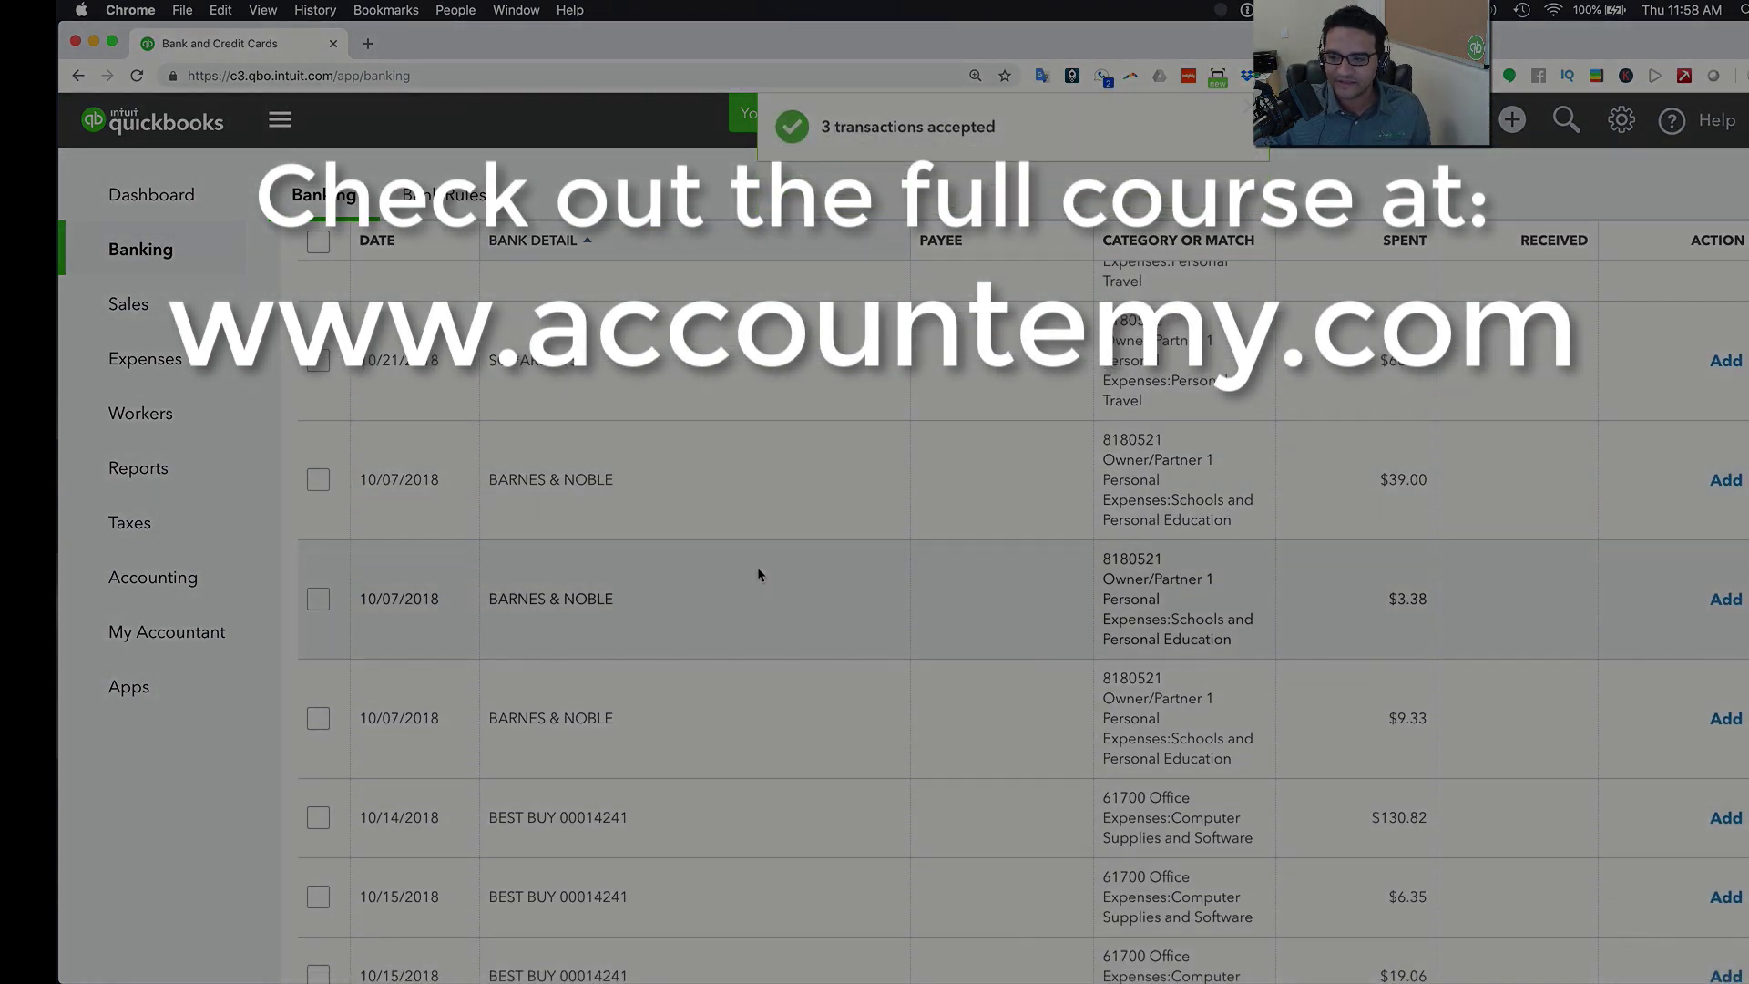
scroll(759, 574, "down", 6)
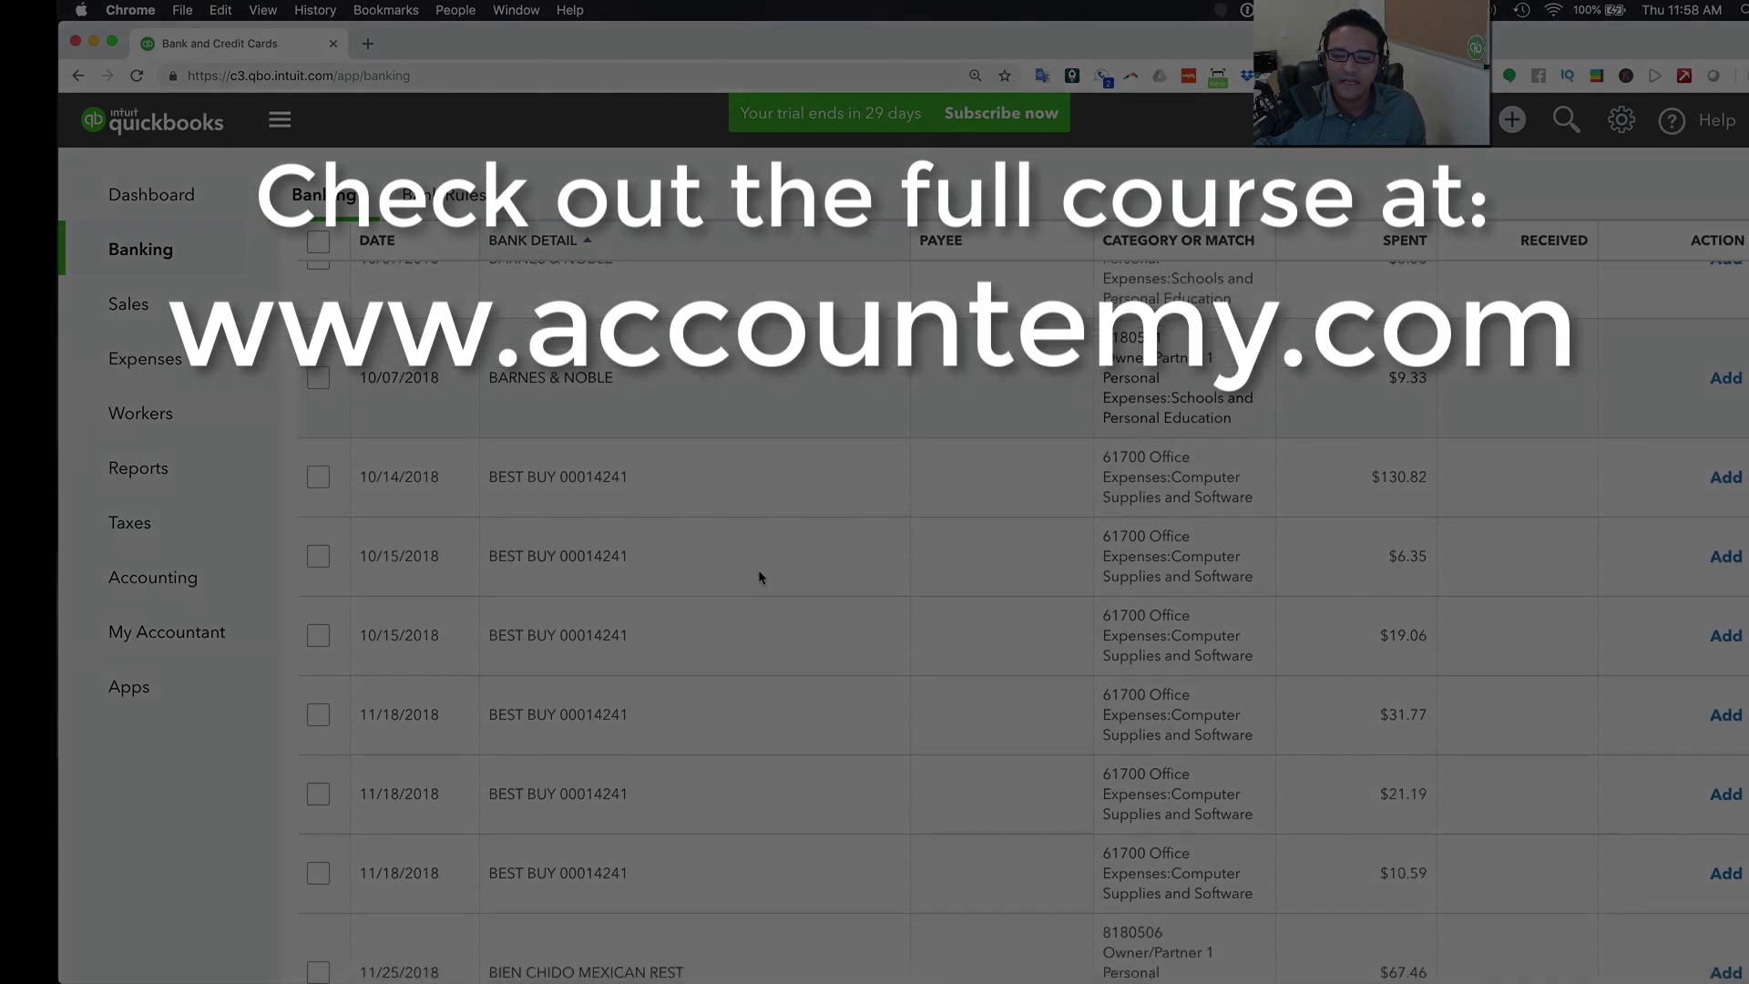
scroll(758, 574, "up", 3)
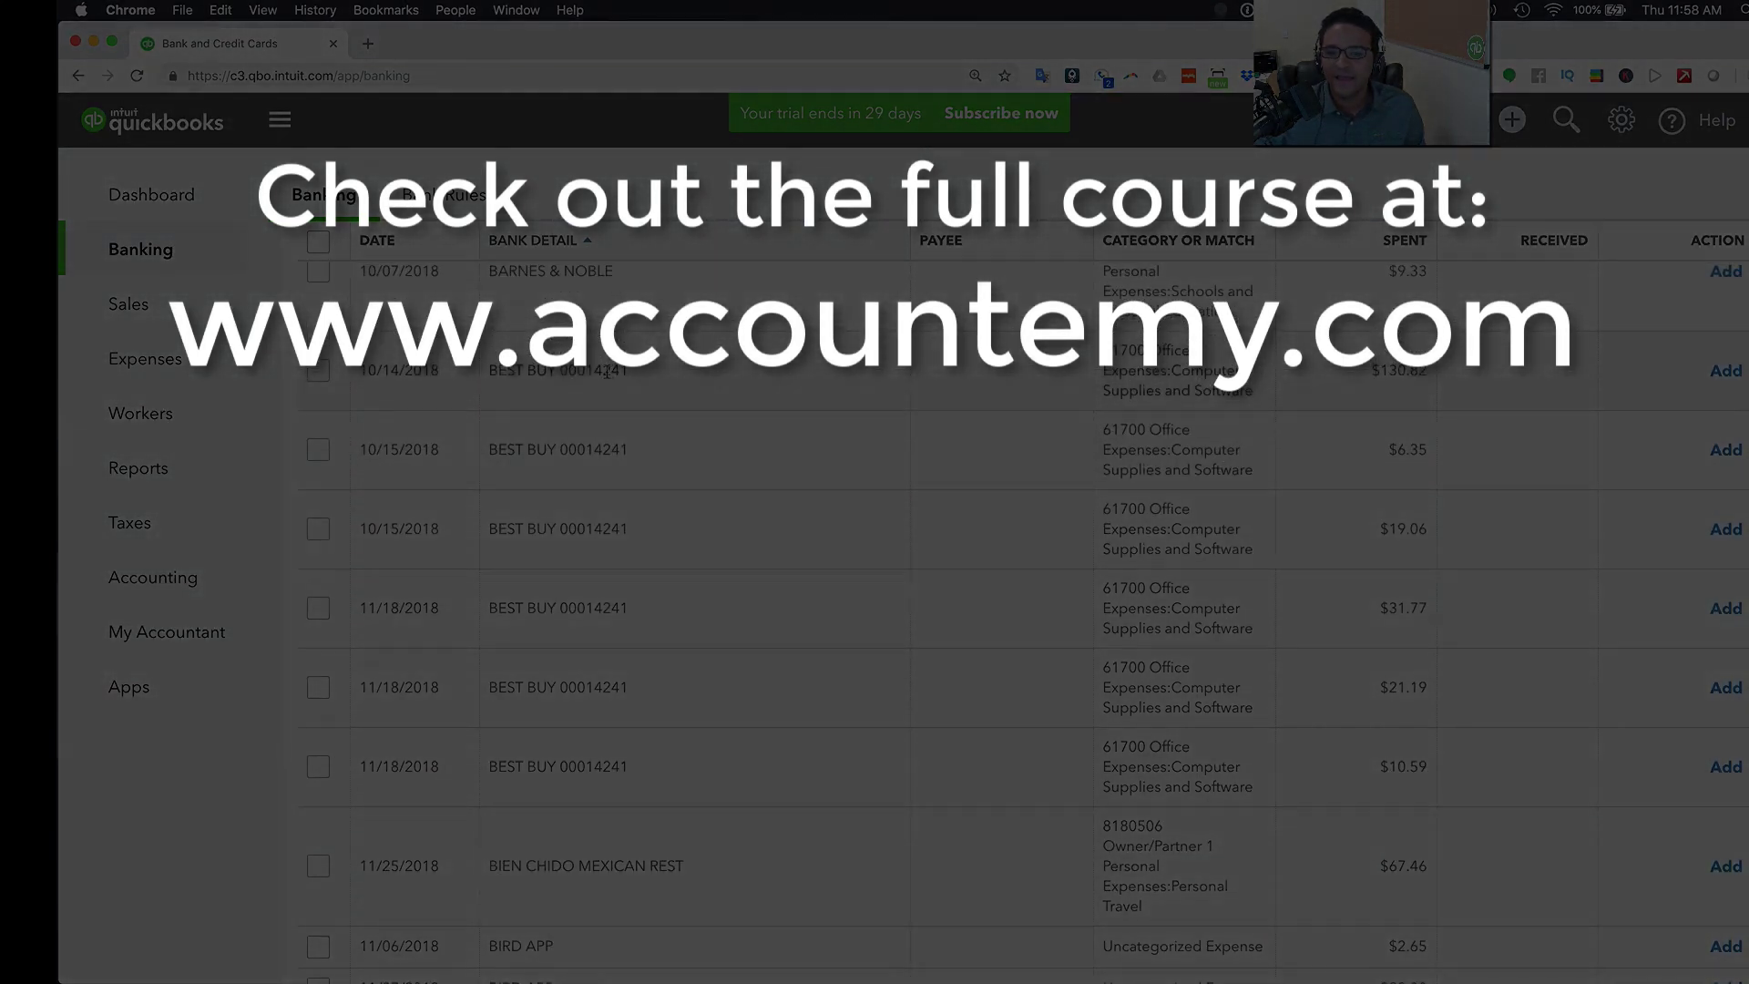